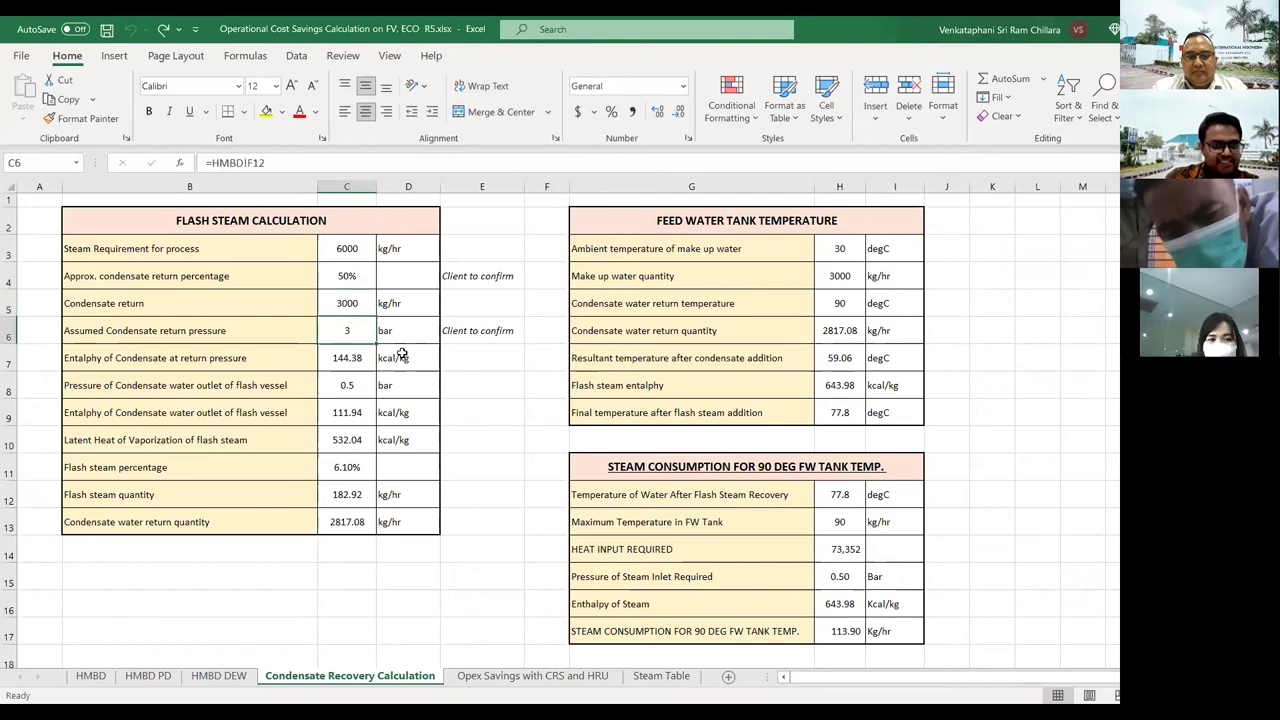
- Examine the condensate return and flash vessel pressure inputs, and trace the flash steam percentage formula in C11
key(Up)
key(Down)
key(Up)
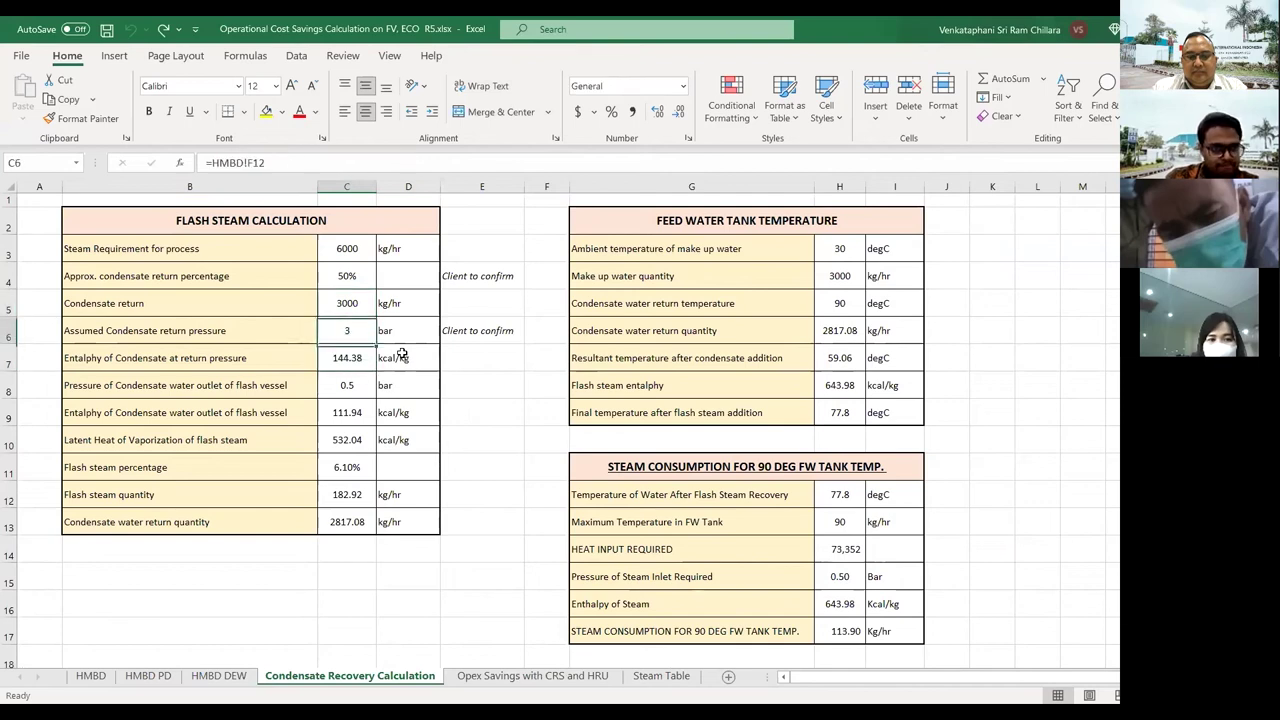
key(Left)
key(Right)
key(Down)
key(Down)
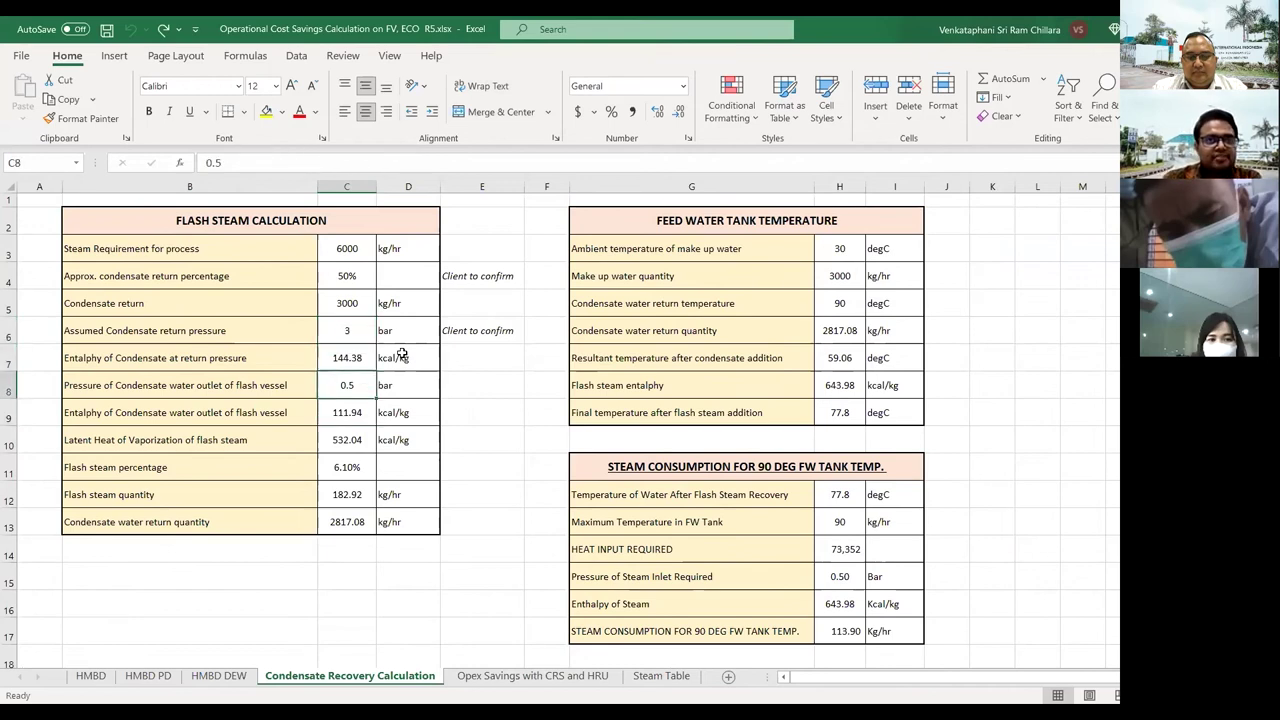
key(Down)
key(Down)
key(Down)
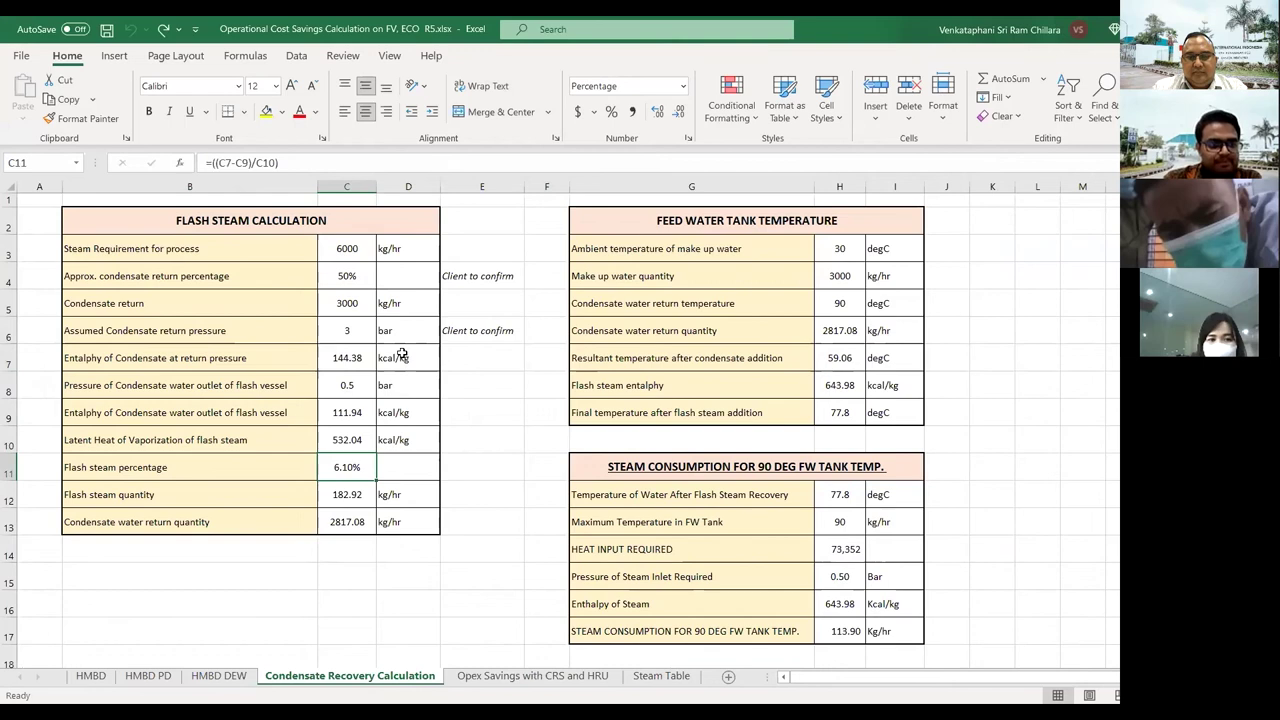
click(317, 168)
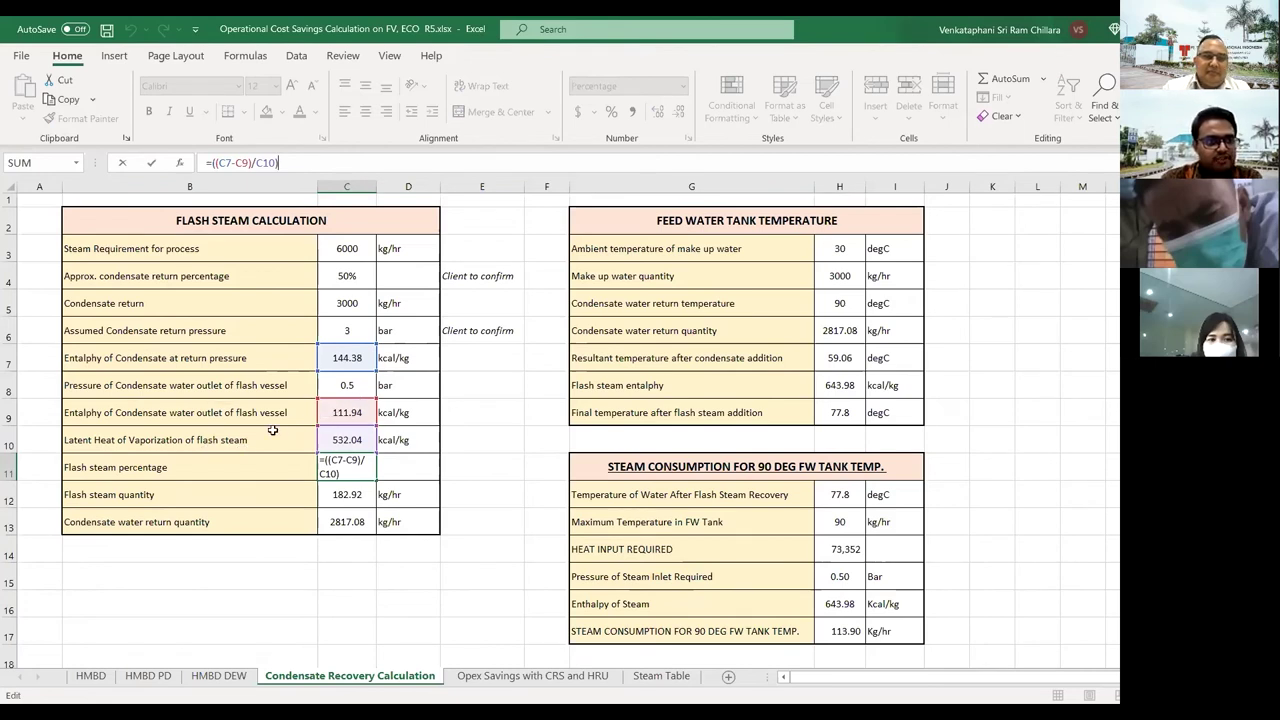
click(229, 471)
click(359, 470)
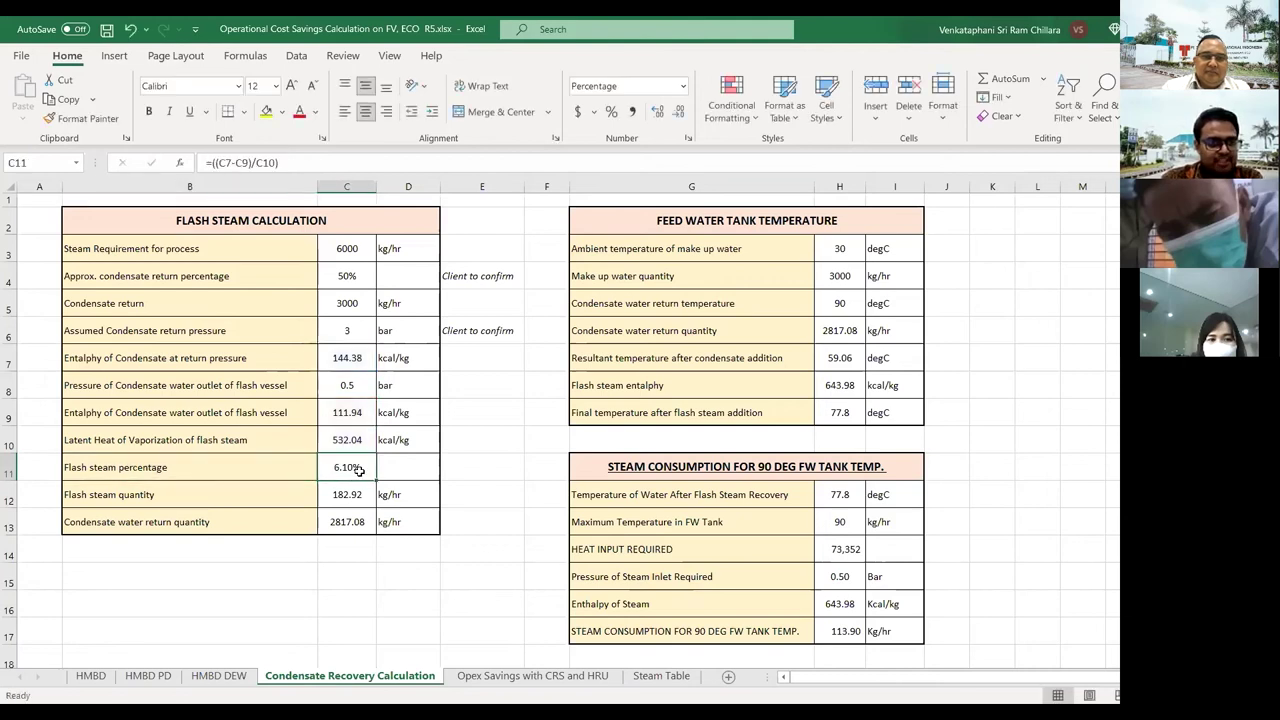
- Trace the flash steam quantity formula in C12 and review the rows of the flash steam table that feed it
key(Down)
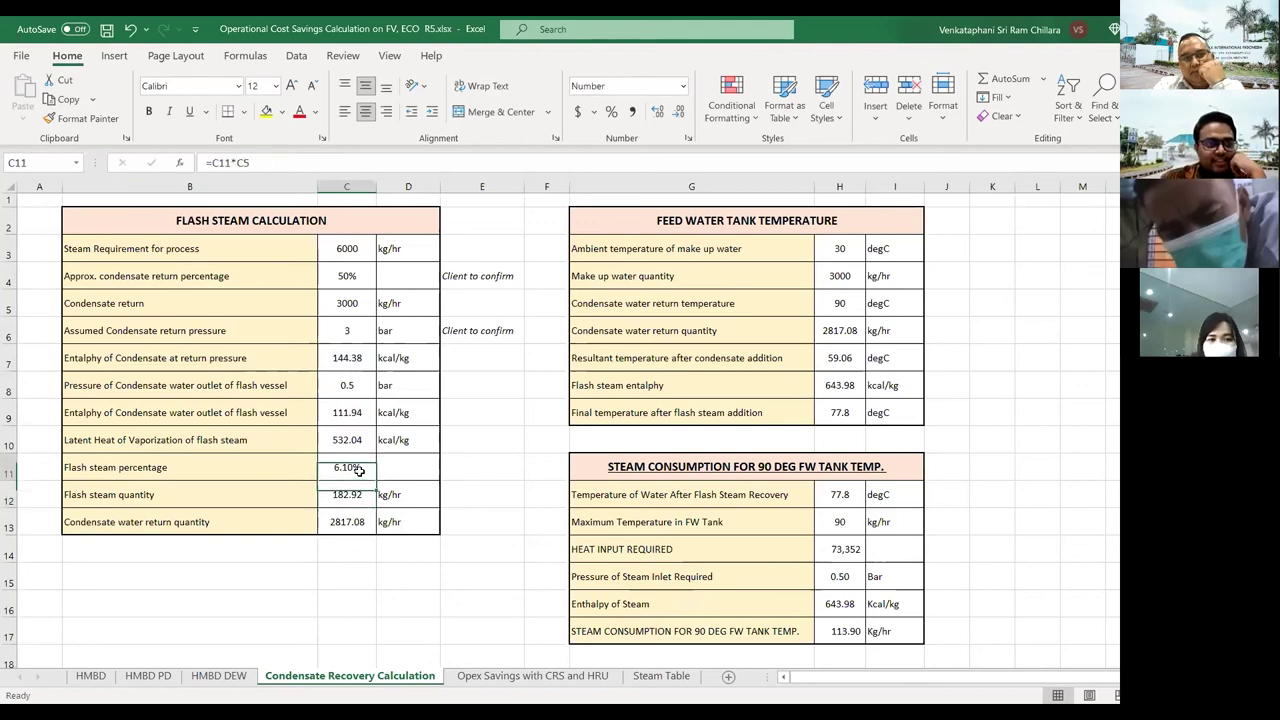
click(338, 168)
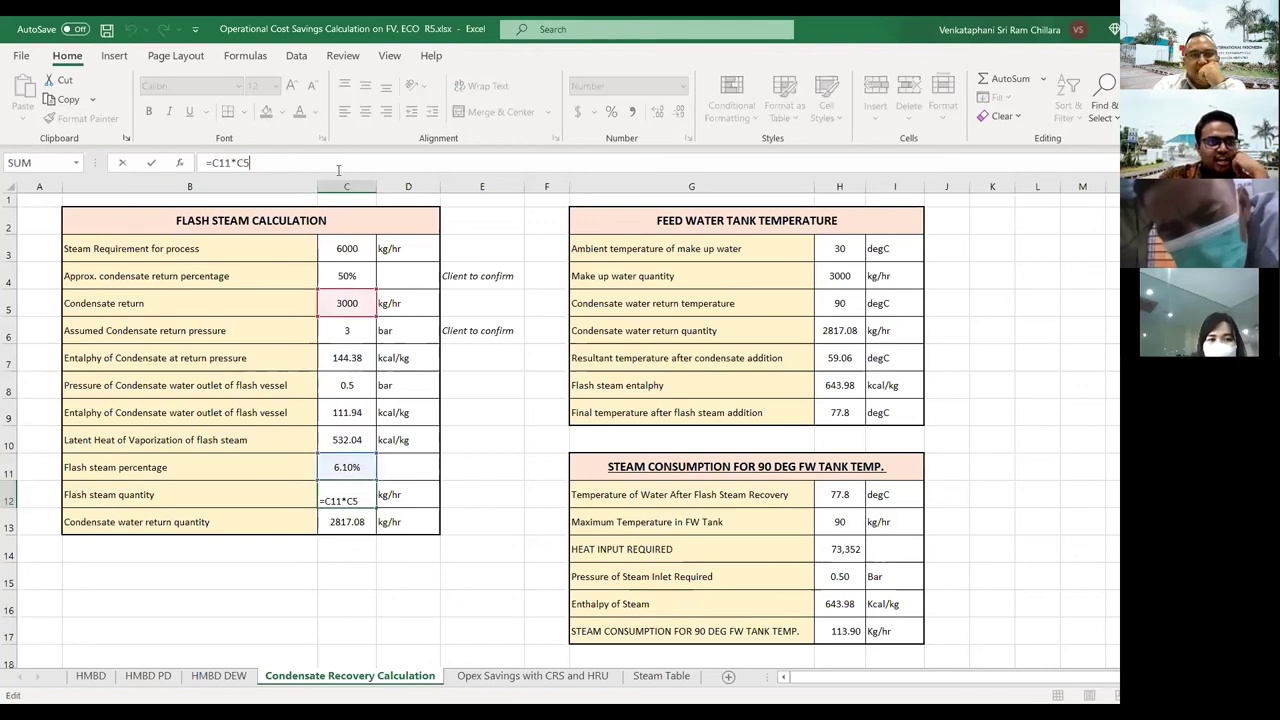
key(Return)
key(Up)
key(Up)
key(Up)
key(Up)
key(Up)
key(Up)
key(Up)
key(Up)
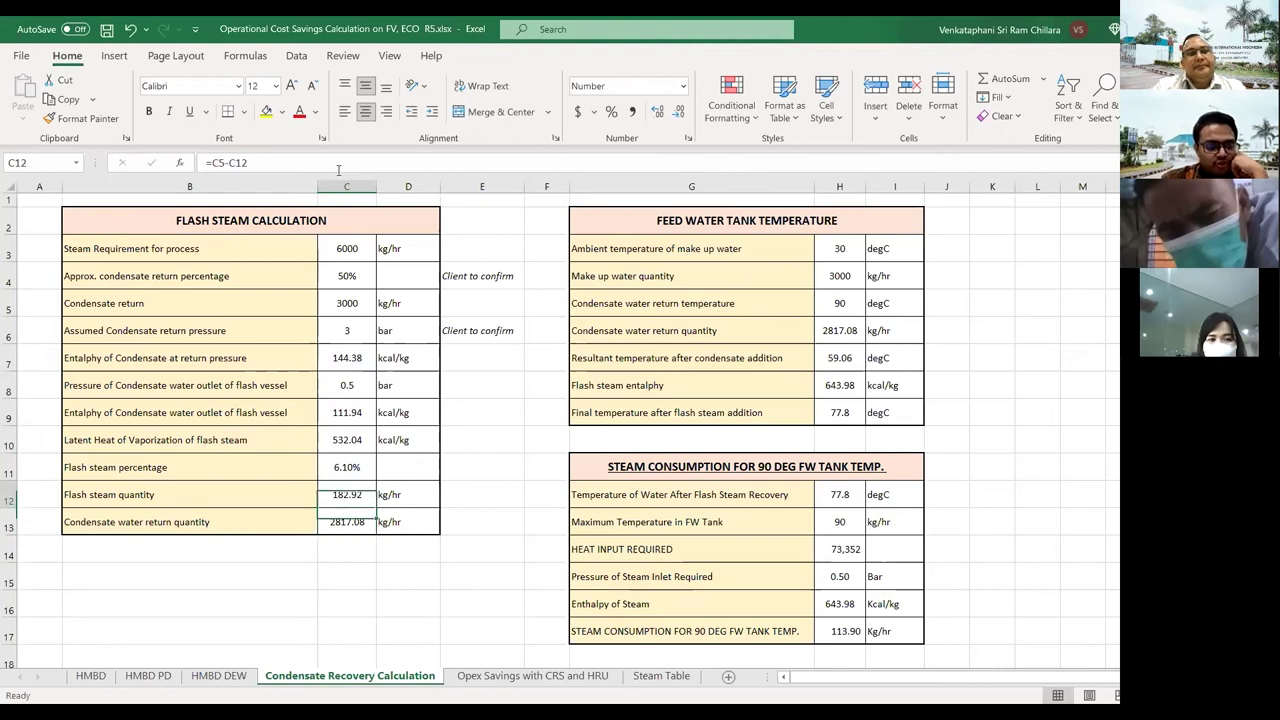
key(Down)
key(Down)
key(Down)
key(Down)
key(Down)
key(Down)
key(Down)
key(Up)
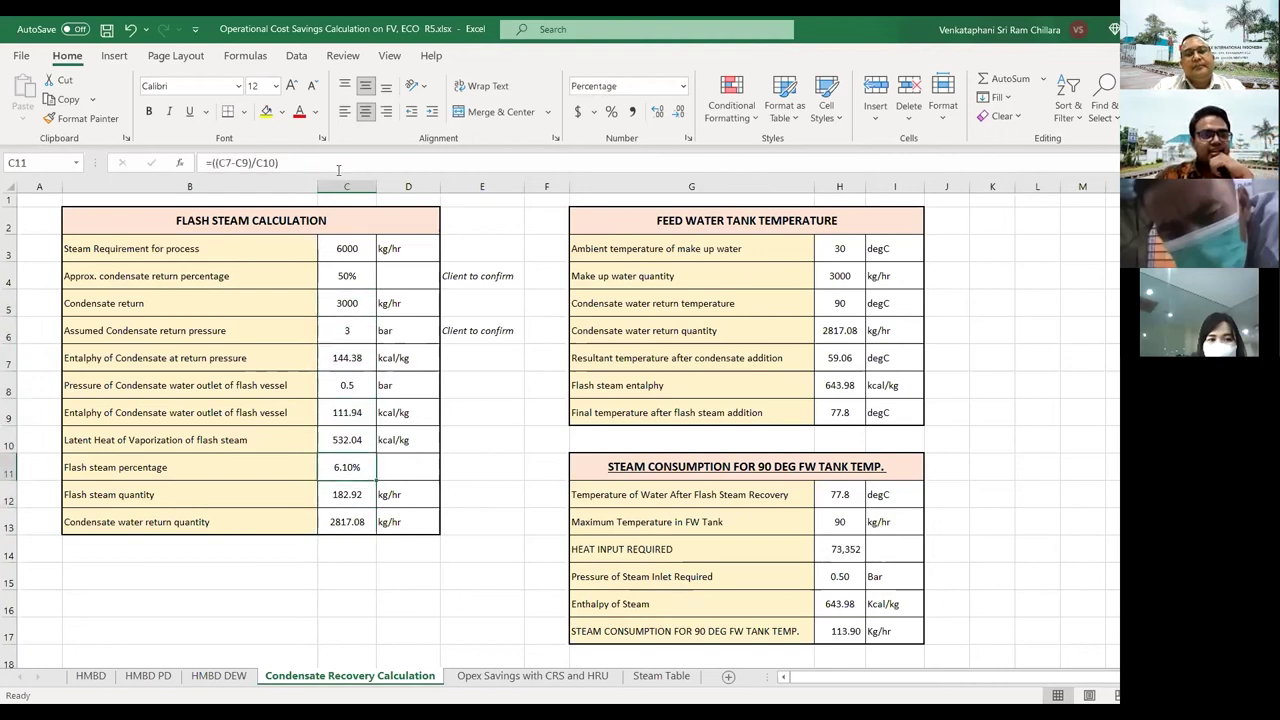
key(Down)
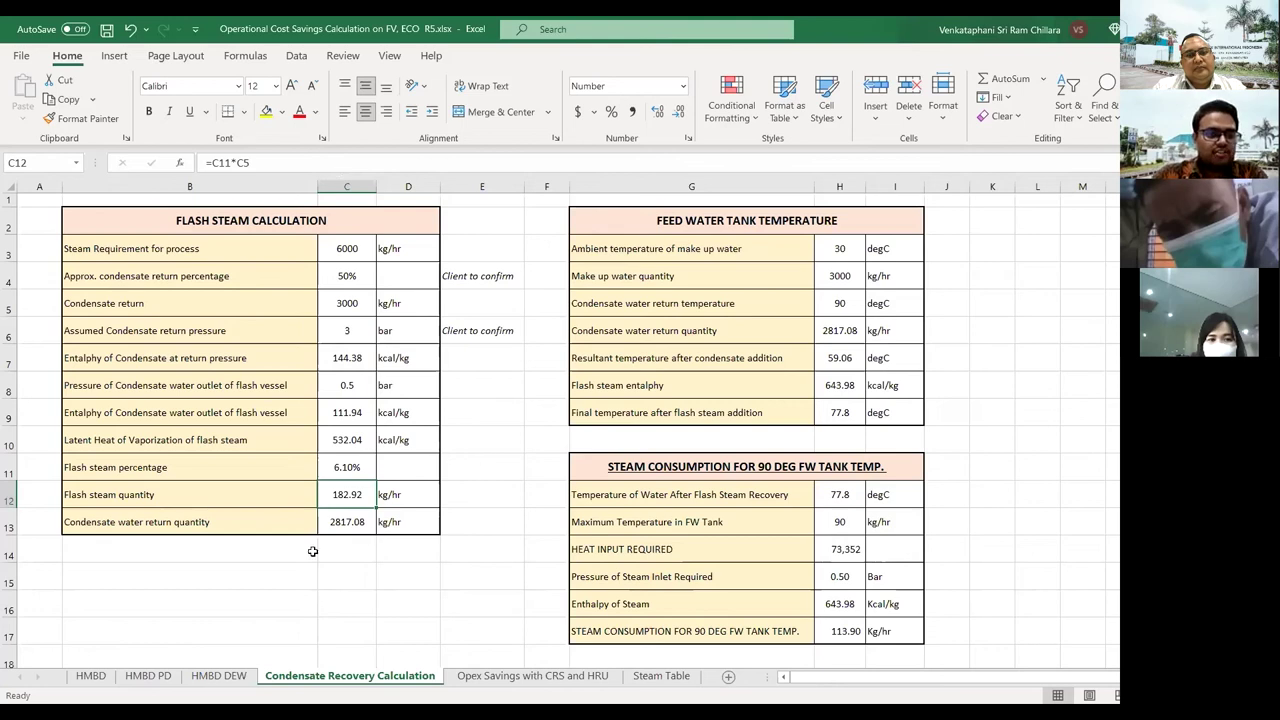
- Calculate the flash steam heat in C15 with the formula =C12*C10 and apply the comma number style
click(354, 583)
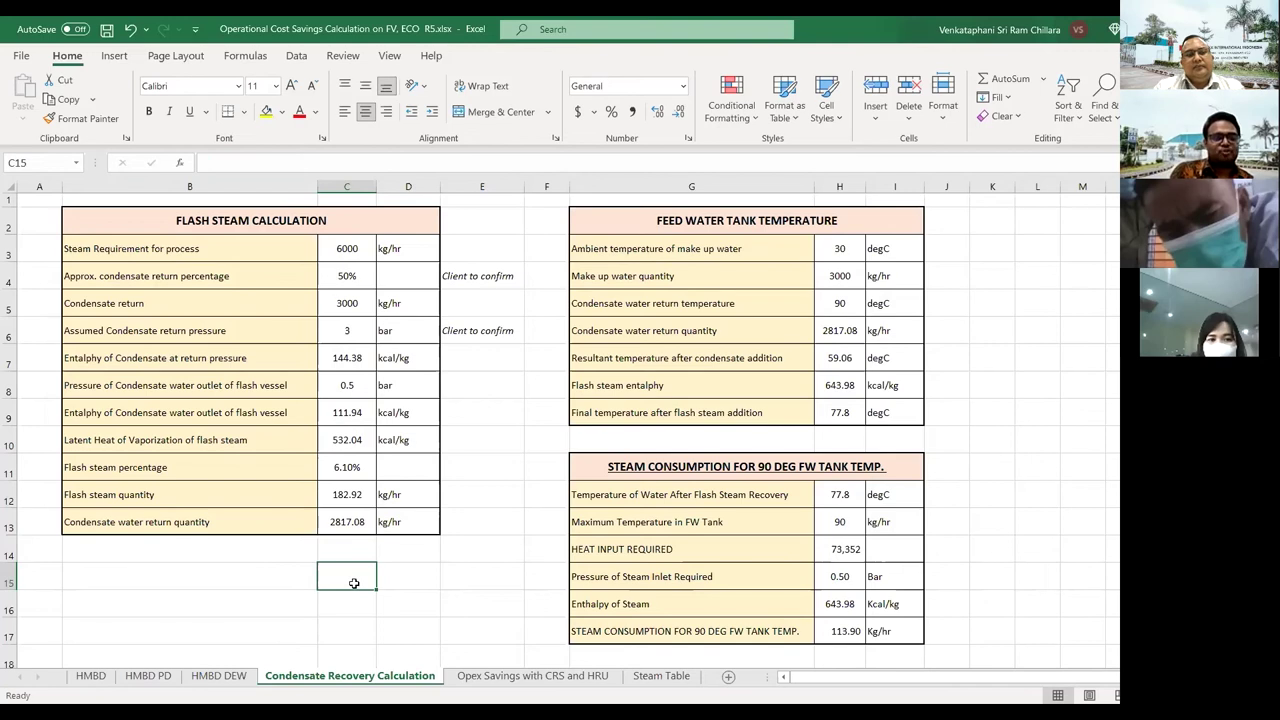
text(=)
key(Up)
key(Up)
key(Up)
key(Up)
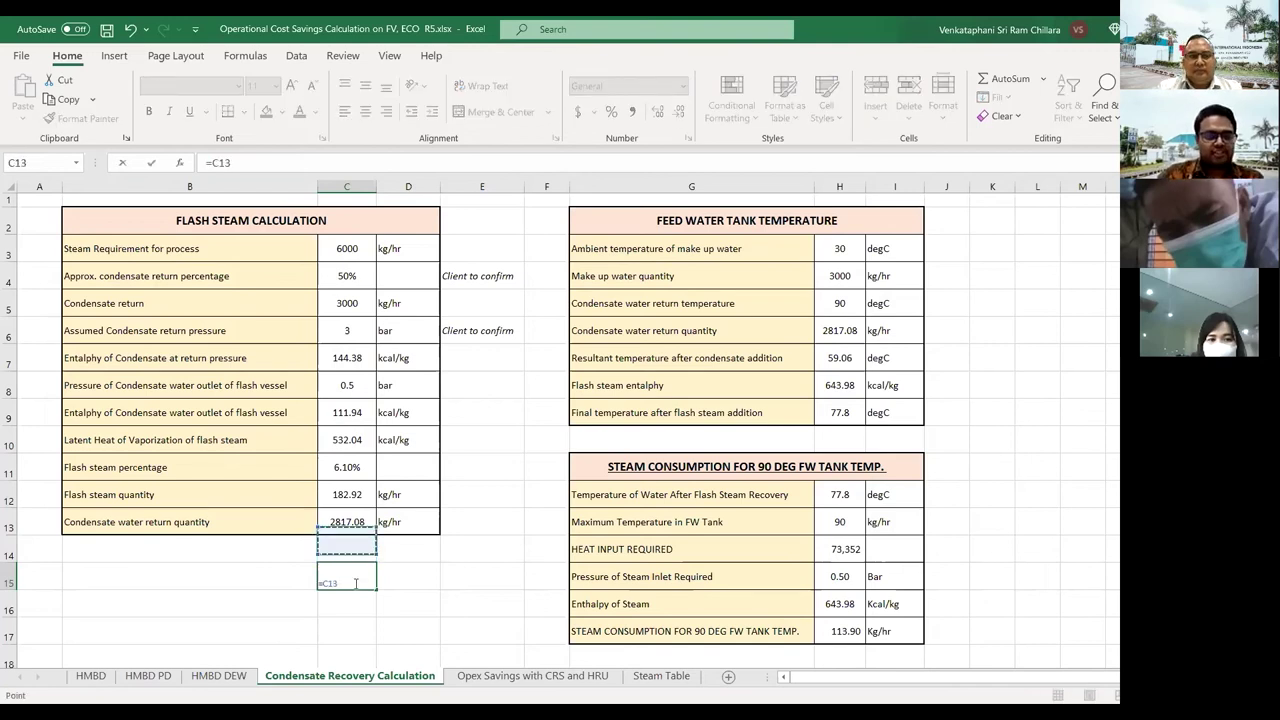
key(Down)
text(*)
key(Up)
key(Up)
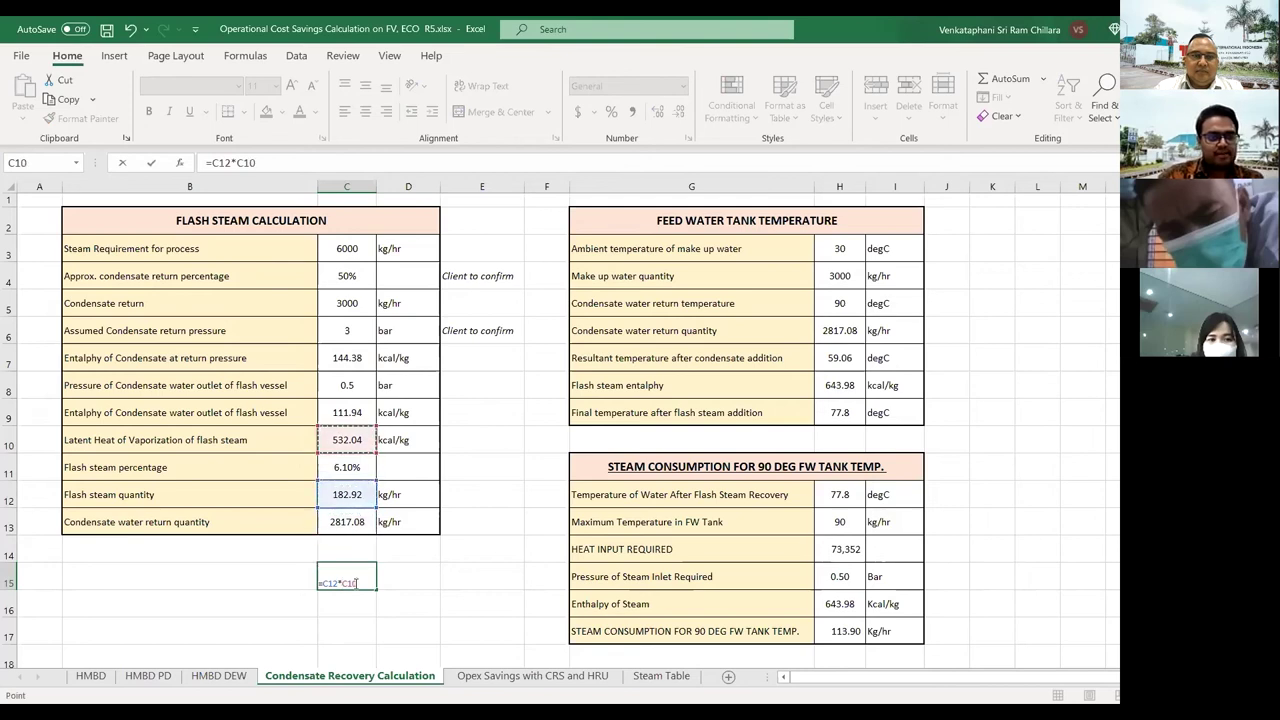
key(Return)
click(353, 583)
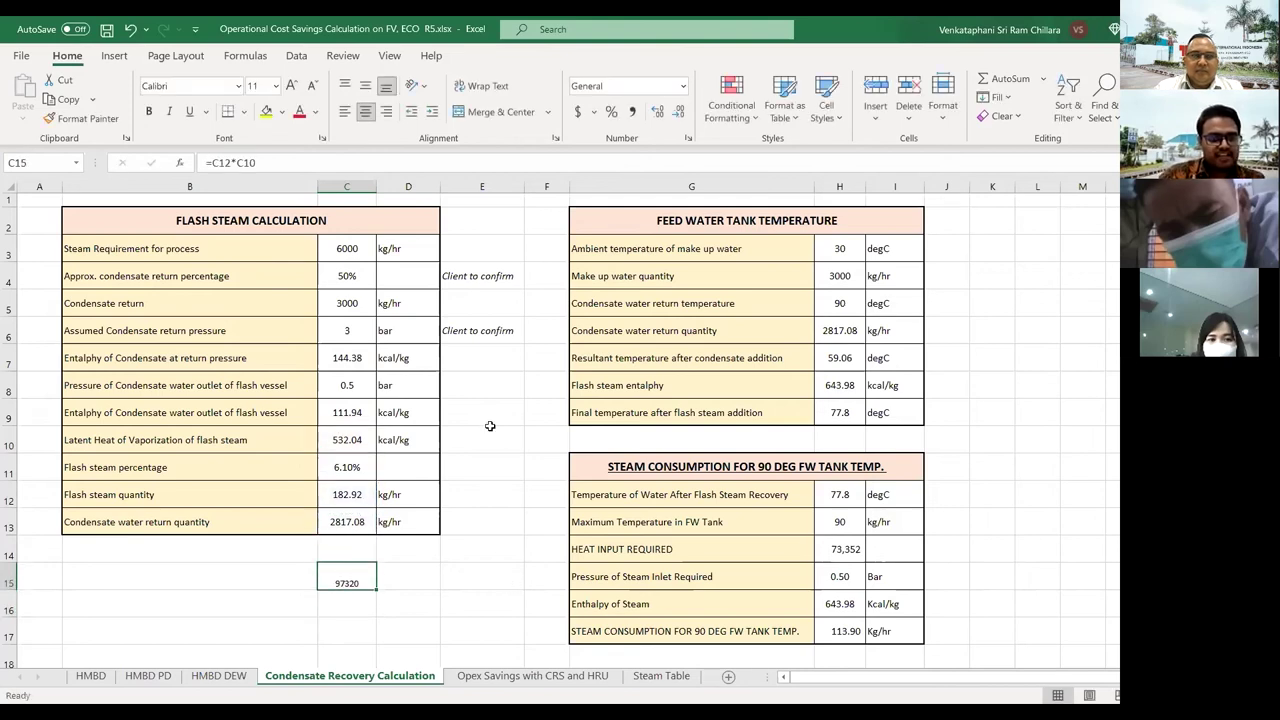
click(632, 111)
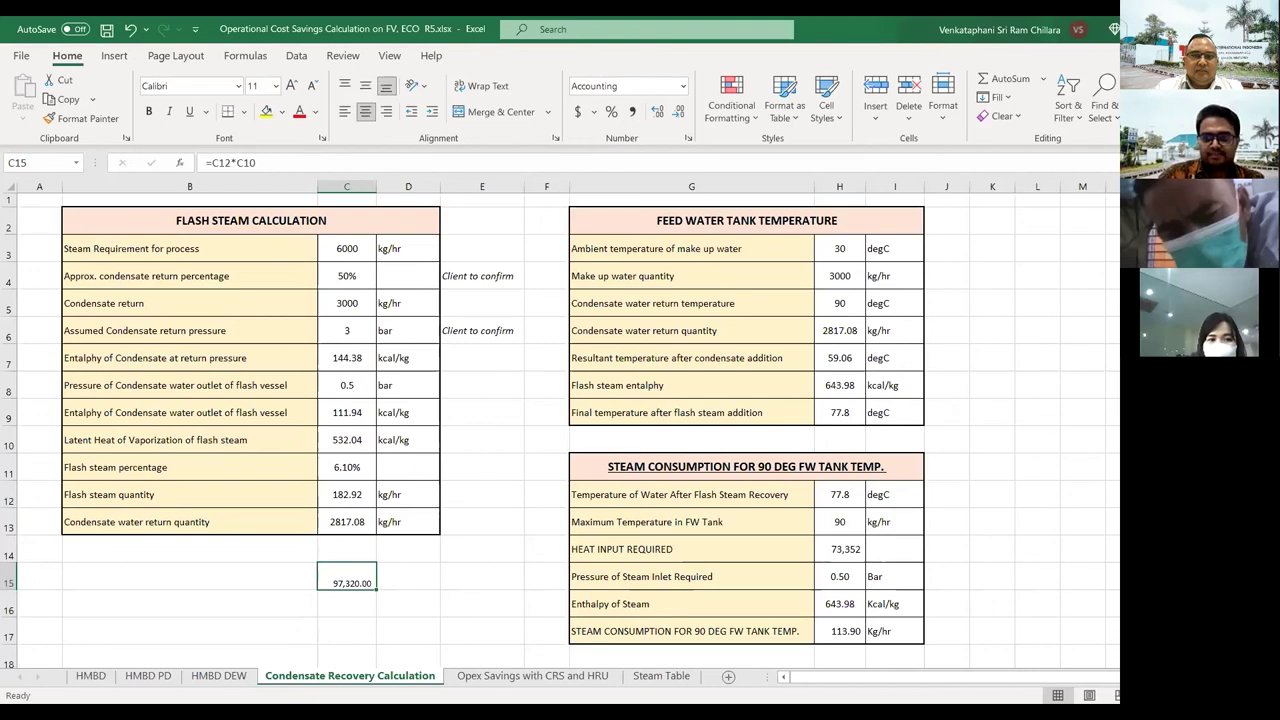
- Calculate the condensate water heat in C16 with the formula =C13*C9
scroll(468, 638, up, 3)
click(468, 638)
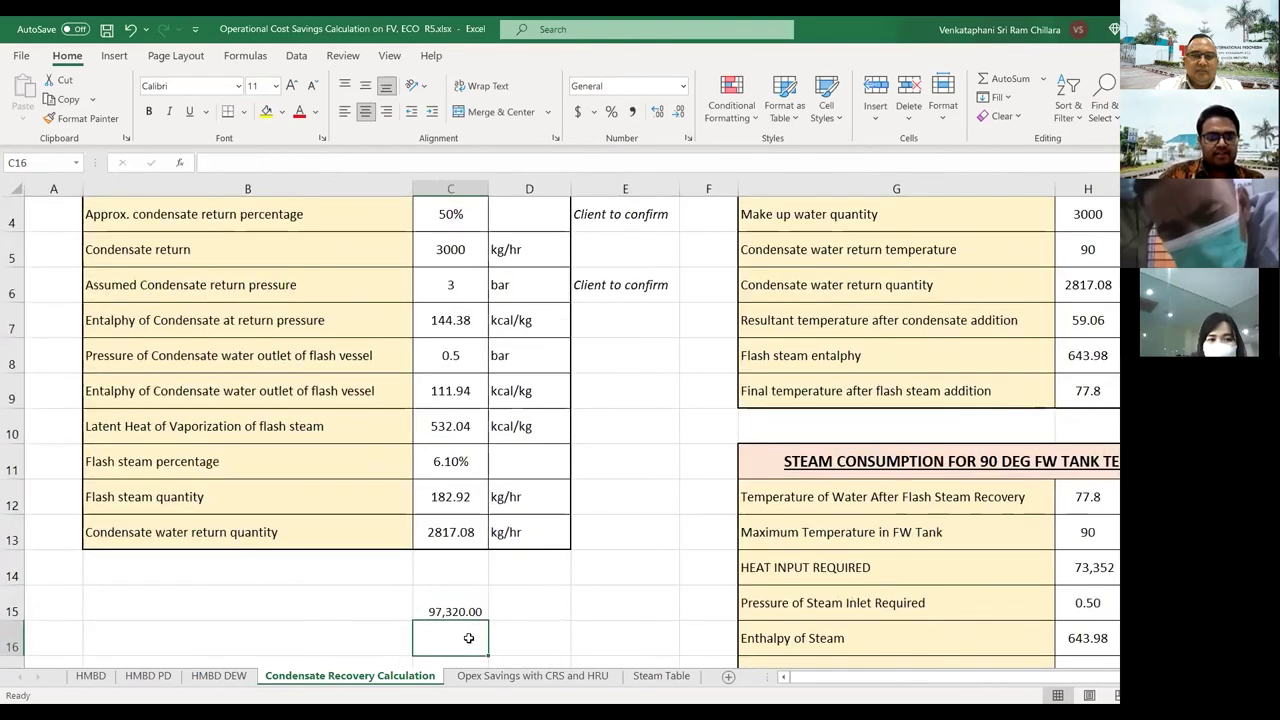
key(Up)
key(Down)
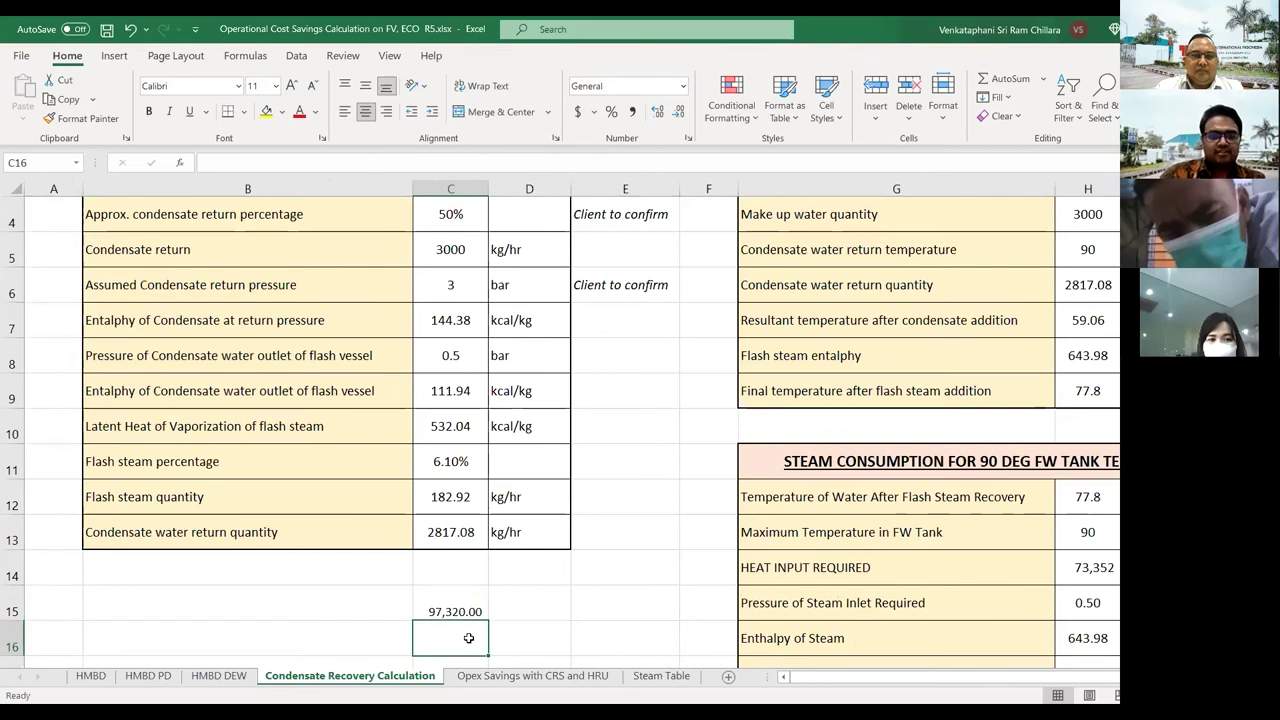
text(=)
key(Up)
key(Up)
key(Up)
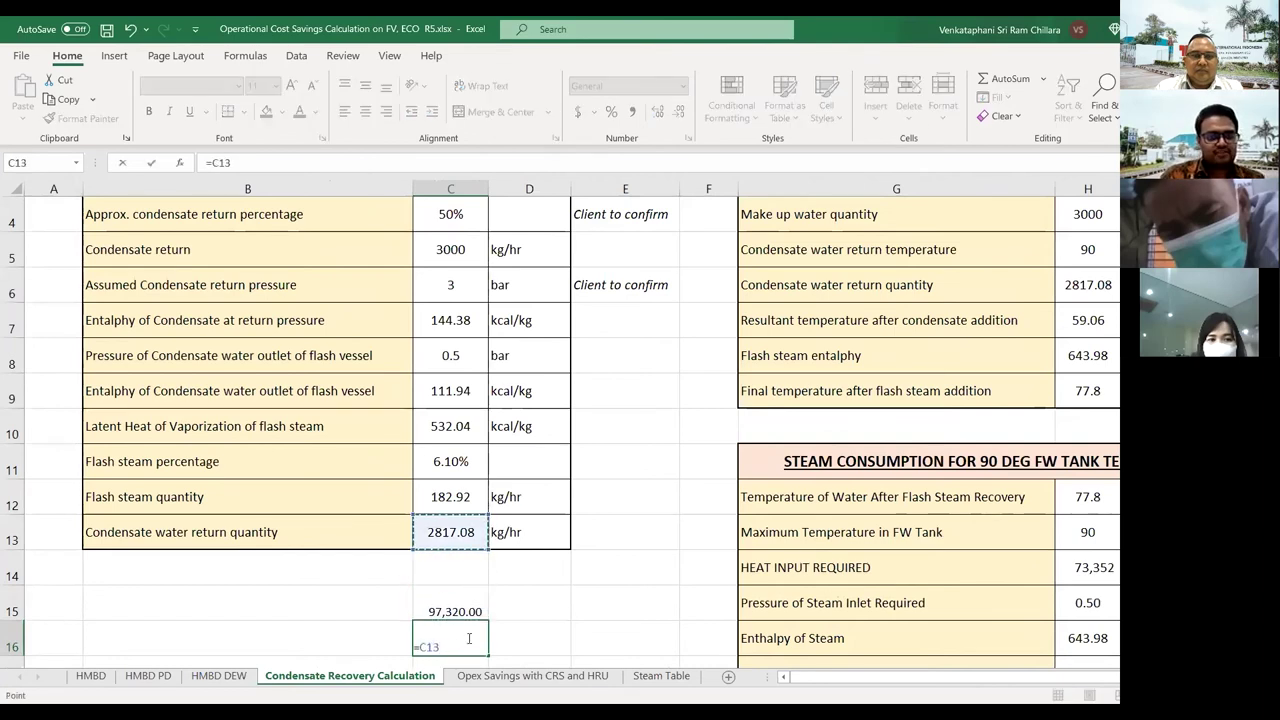
text(*)
key(Up)
key(Up)
key(Up)
key(Up)
key(Up)
key(Up)
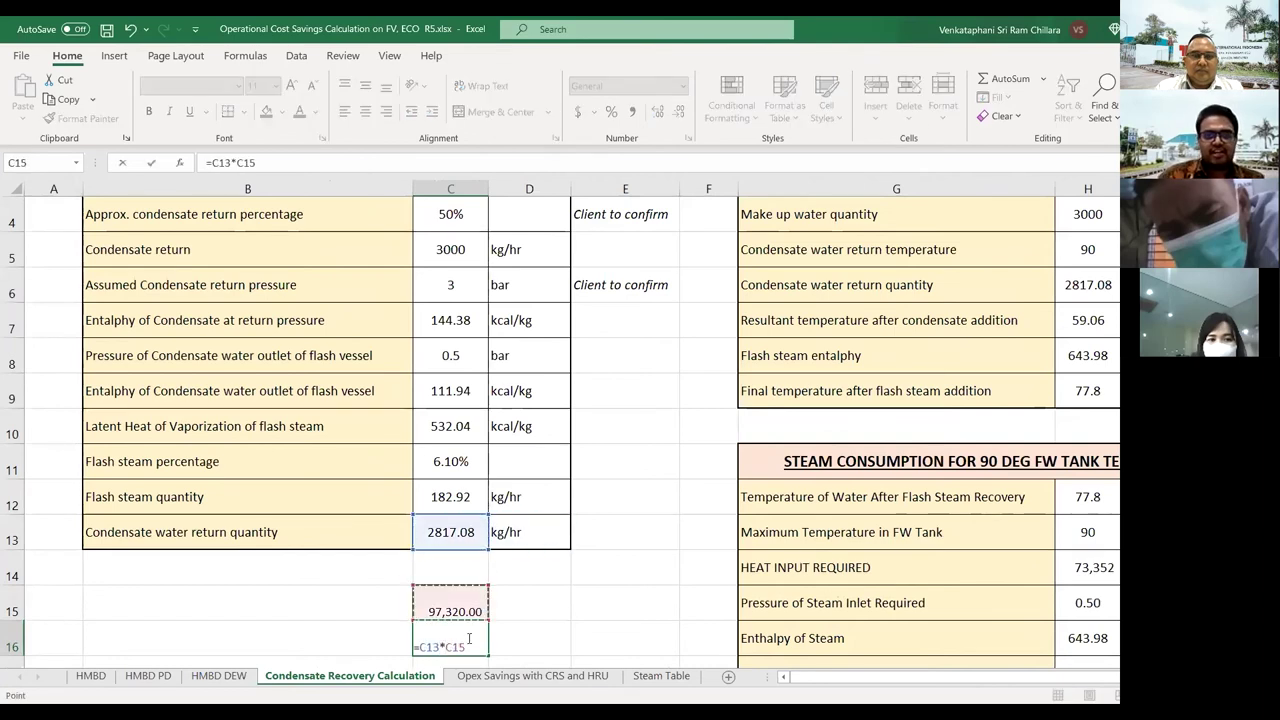
key(Up)
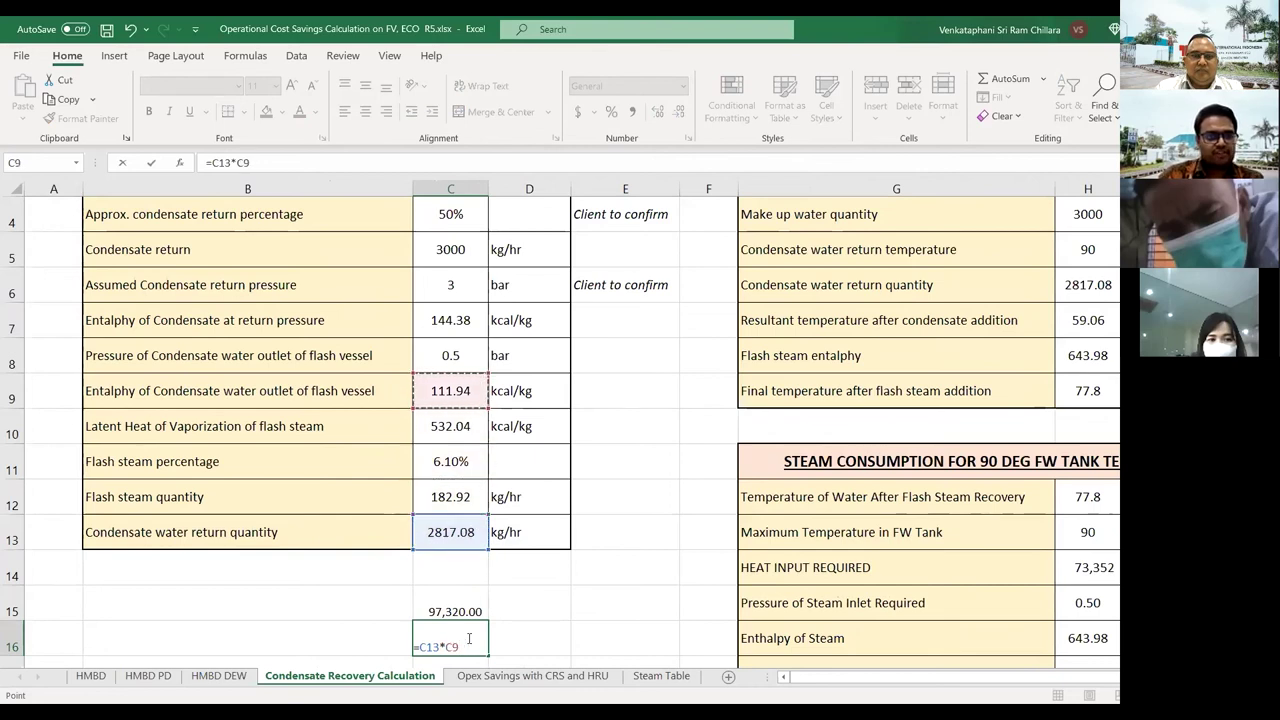
key(Right)
key(Right)
key(Right)
key(Right)
key(Left)
key(Left)
key(Left)
key(Left)
key(Return)
- Divide the flash steam heat in C15 by the condensate heat in C16 in cell C18, and format the ratio as a percentage
key(Up)
key(Down)
key(Down)
text(=)
key(Up)
key(Up)
key(Up)
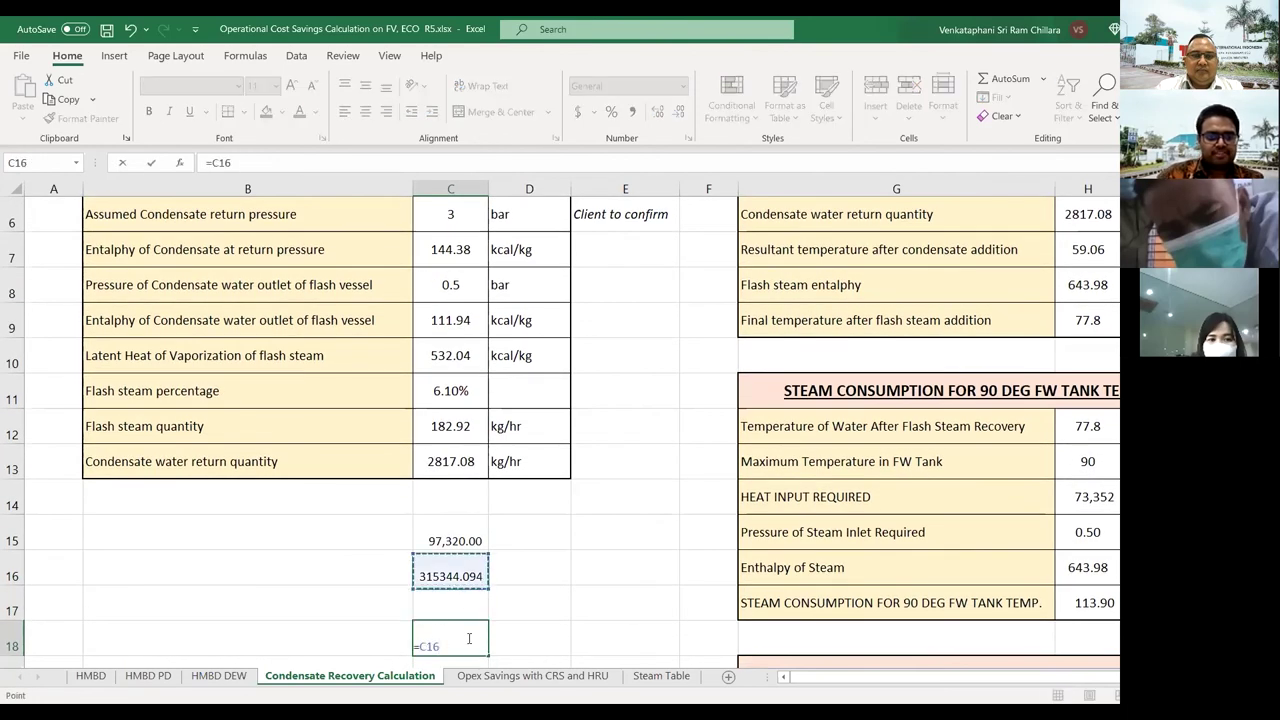
text(/)
key(Up)
key(Up)
key(Return)
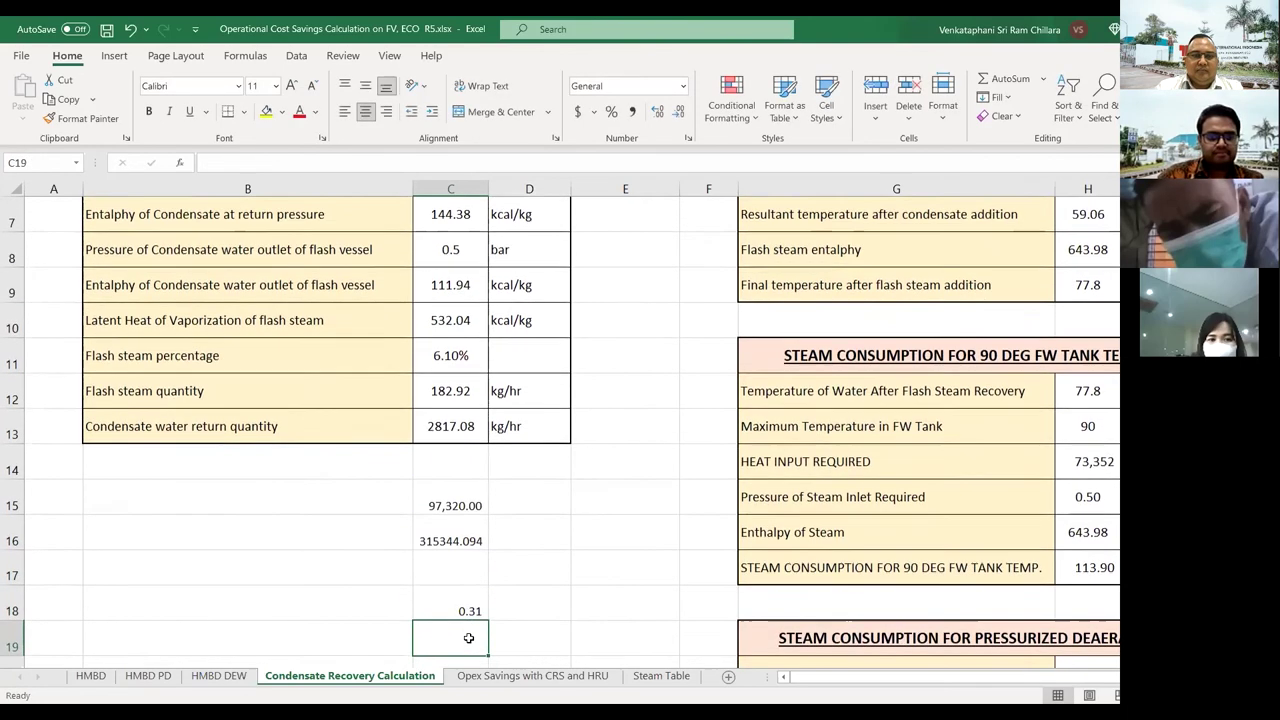
key(Up)
click(613, 111)
- Clear the temporary heat calculations in cells C15 to C18
key(shift+Up)
key(shift+Up)
key(shift+Up)
key(Delete)
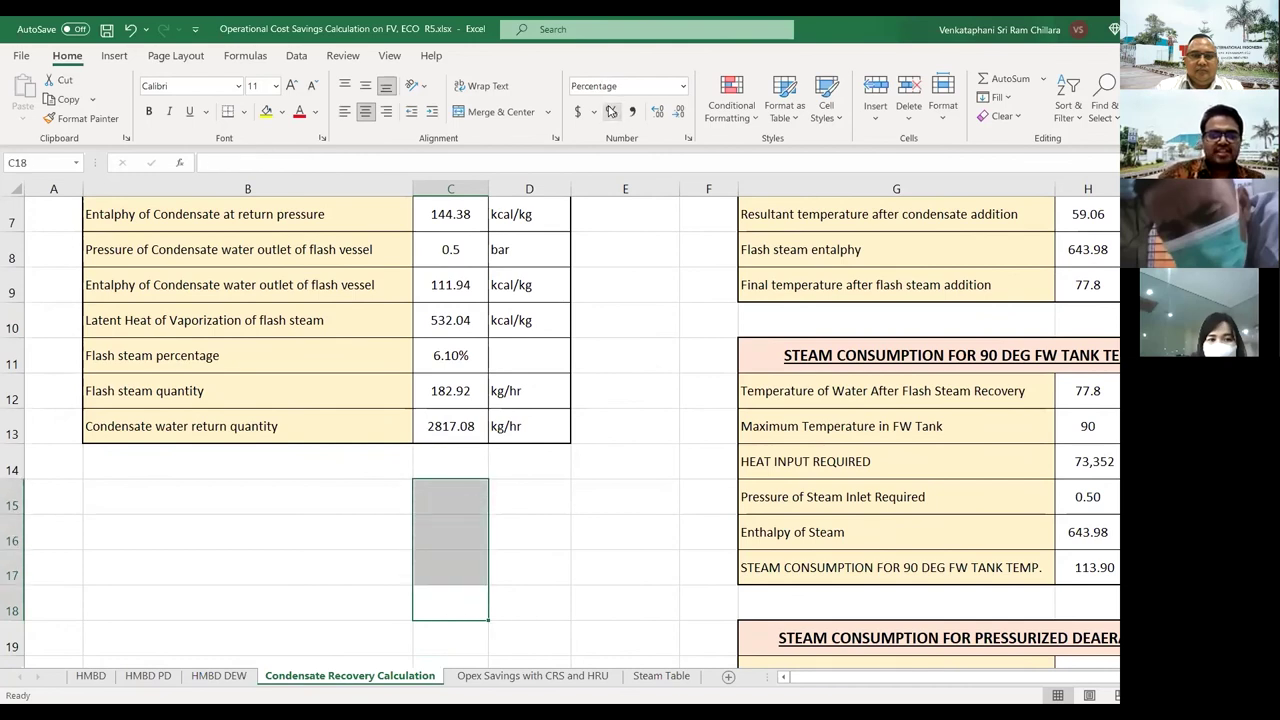
- Review column C of the flash steam table upward from the condensate return quantity to the condensate return percentage
key(Up)
key(Up)
key(Up)
key(Up)
key(Up)
key(Up)
key(Up)
key(Up)
key(Up)
key(Up)
key(Up)
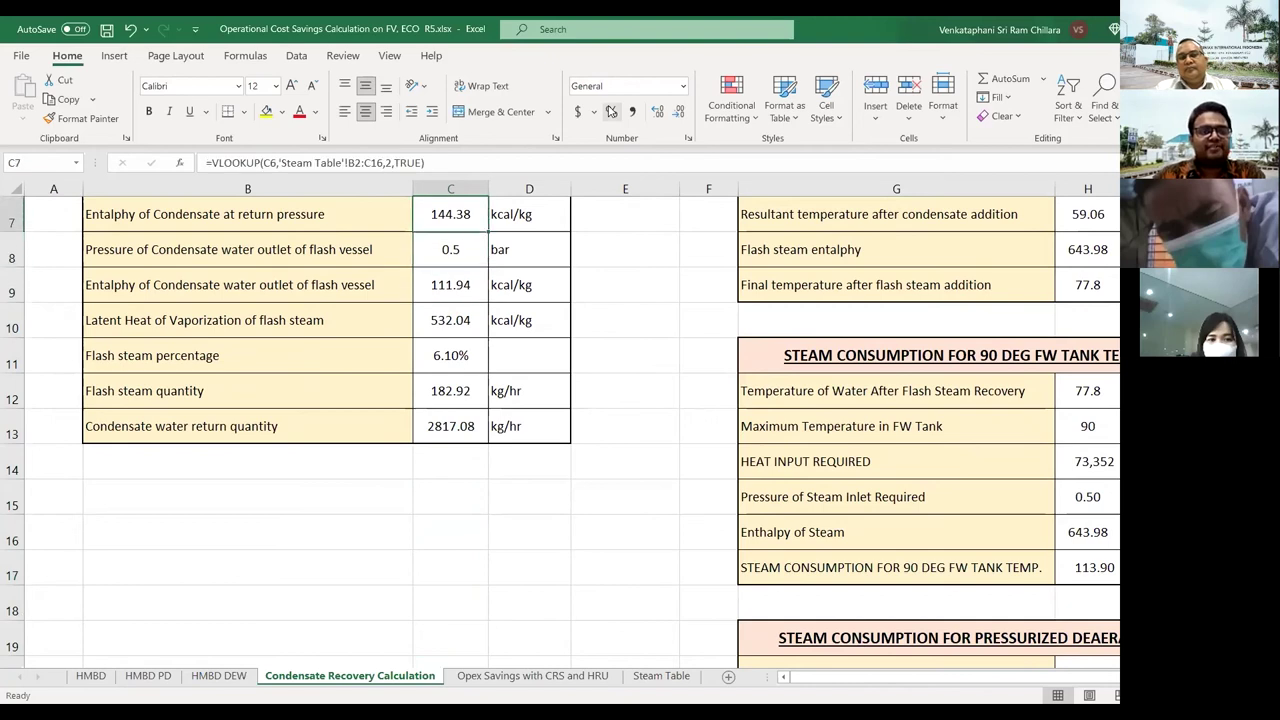
key(Up)
key(Up)
key(Up)
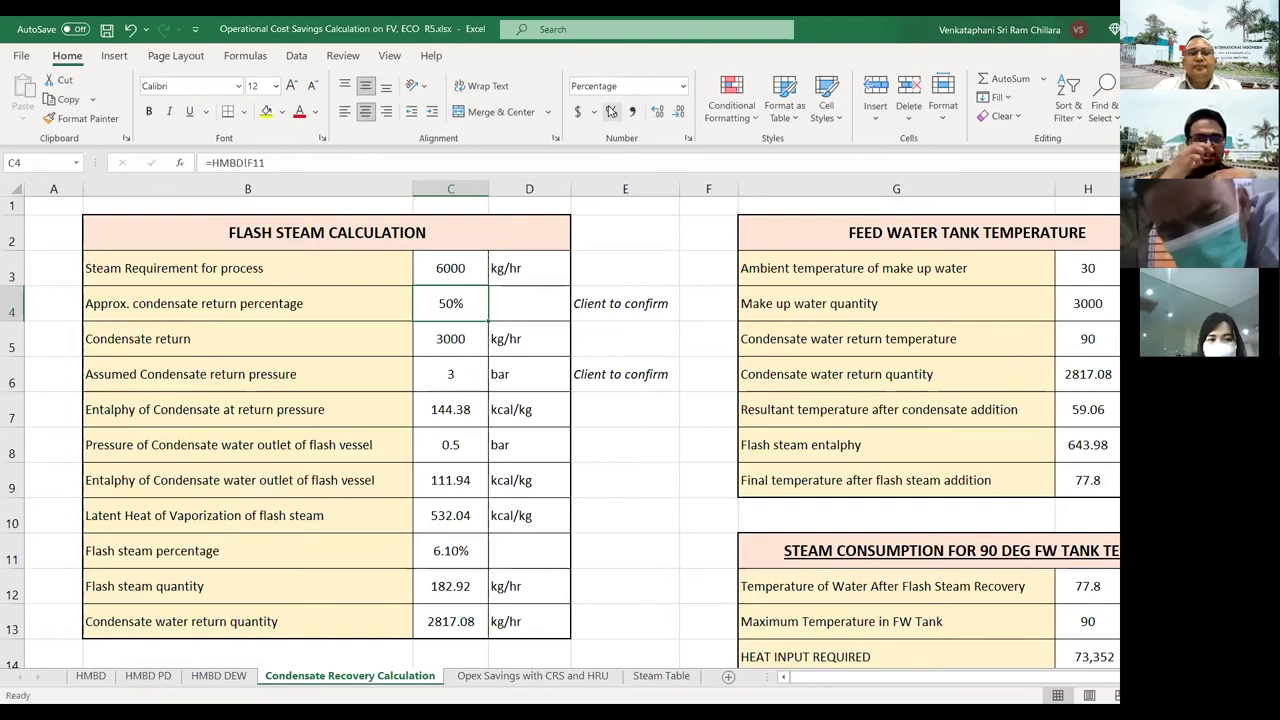
- Examine the formulas for resultant temperature in H7 and final temperature in H9 of the feed water tank table
key(Right)
key(Right)
key(Right)
key(Right)
key(Right)
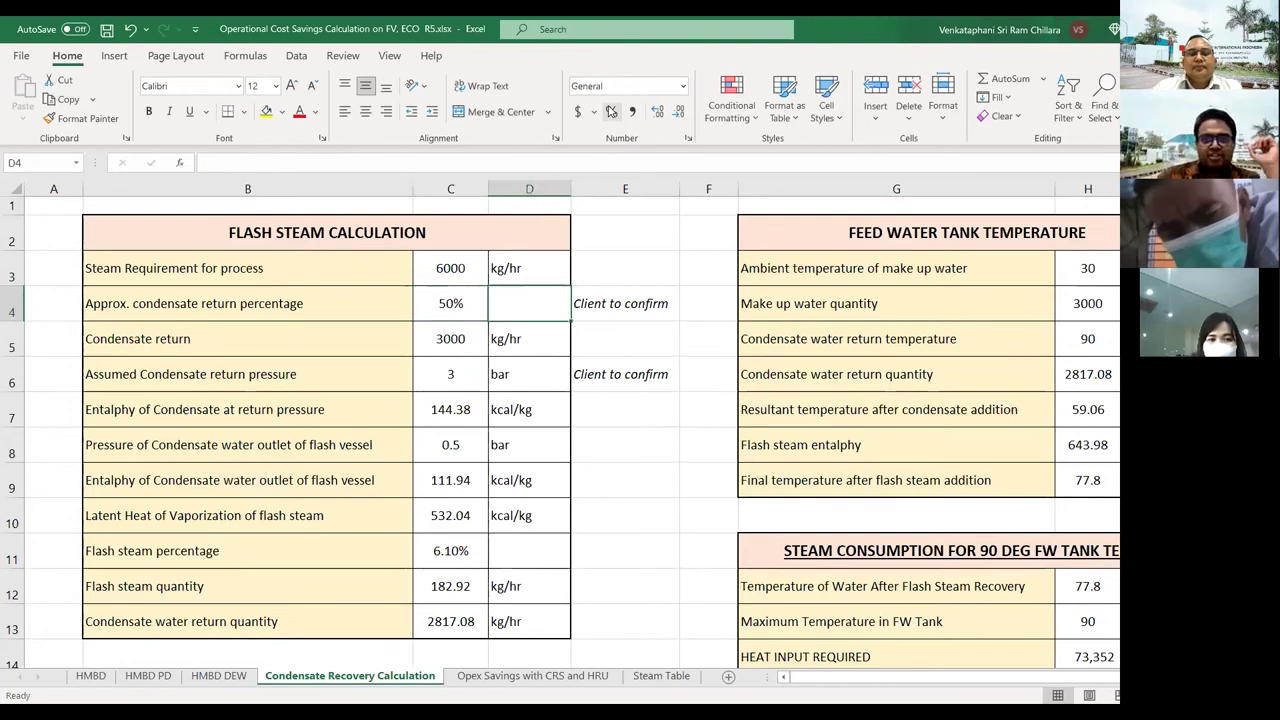
key(Down)
key(Down)
key(Down)
key(Down)
key(Up)
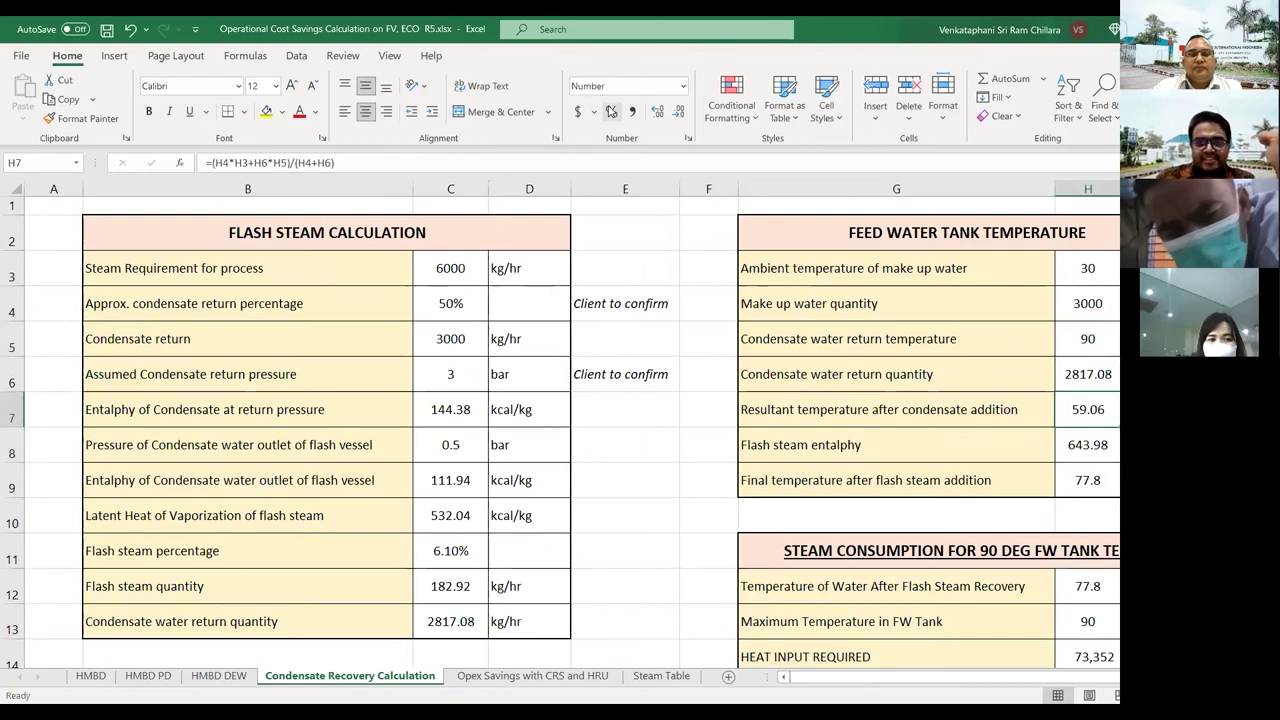
key(Down)
key(Down)
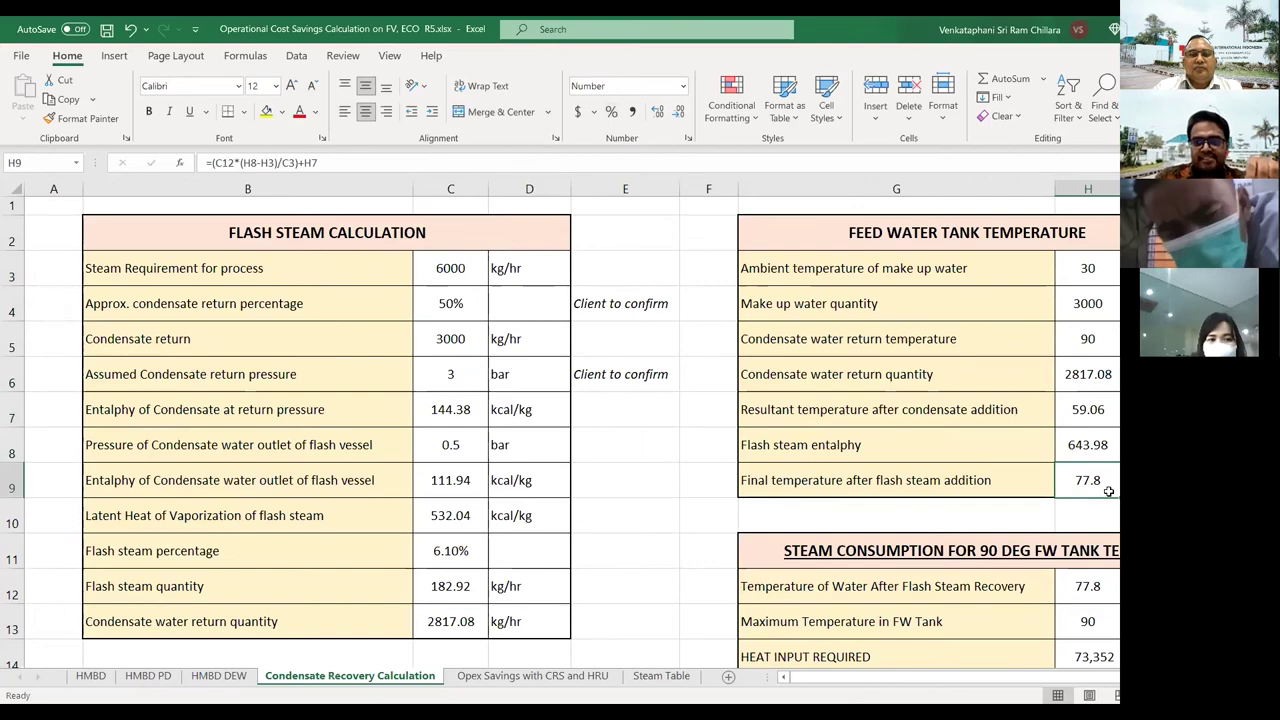
- Review the steam consumption tables for the 90-degree feed water tank and the pressurized deaerator, through the consumption formula in H25
key(Down)
key(Down)
key(Down)
key(Down)
key(Down)
key(Down)
key(Down)
key(Down)
key(Down)
key(Down)
key(Down)
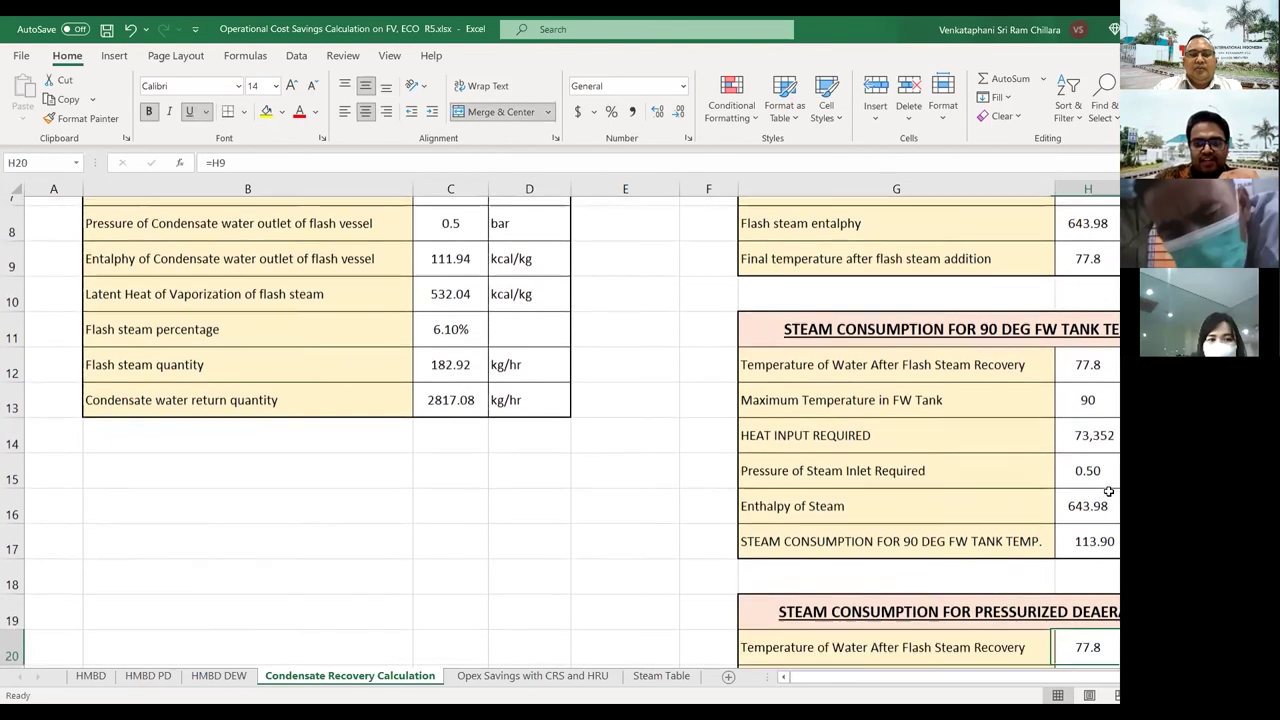
key(Up)
key(Down)
key(Down)
key(Down)
key(Down)
key(Down)
key(Down)
key(Down)
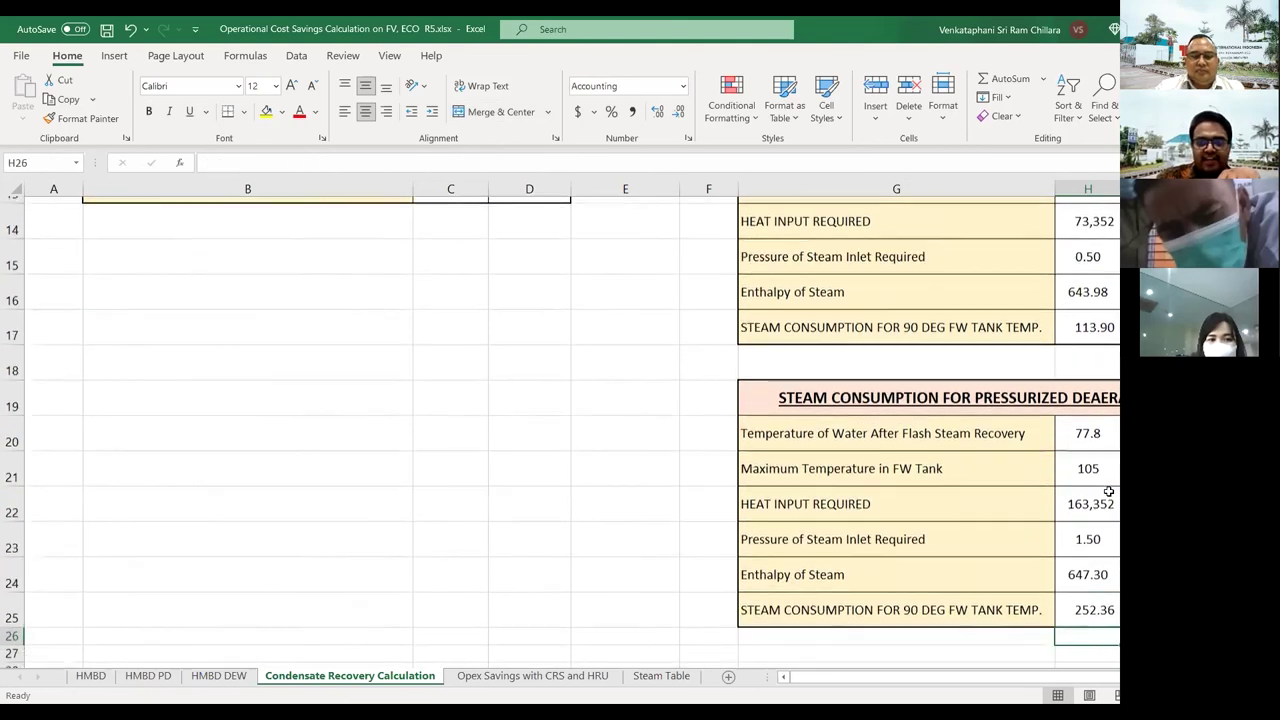
key(Down)
key(Down)
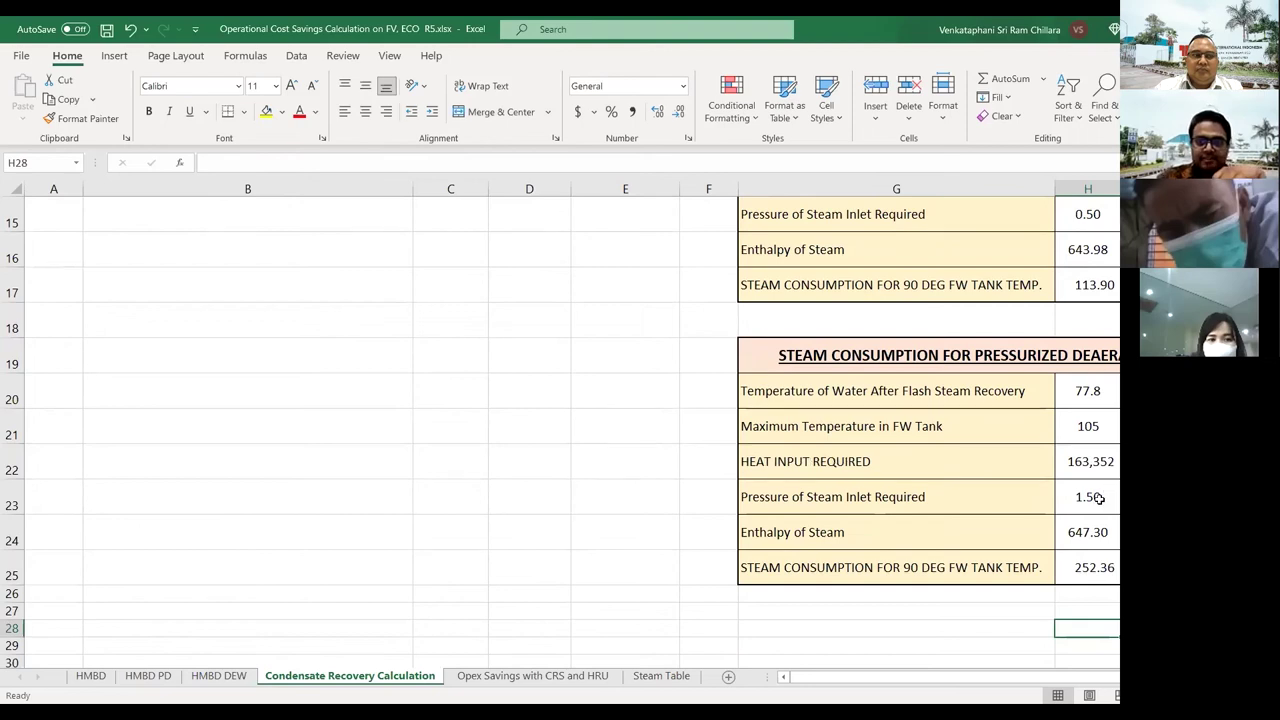
click(1106, 580)
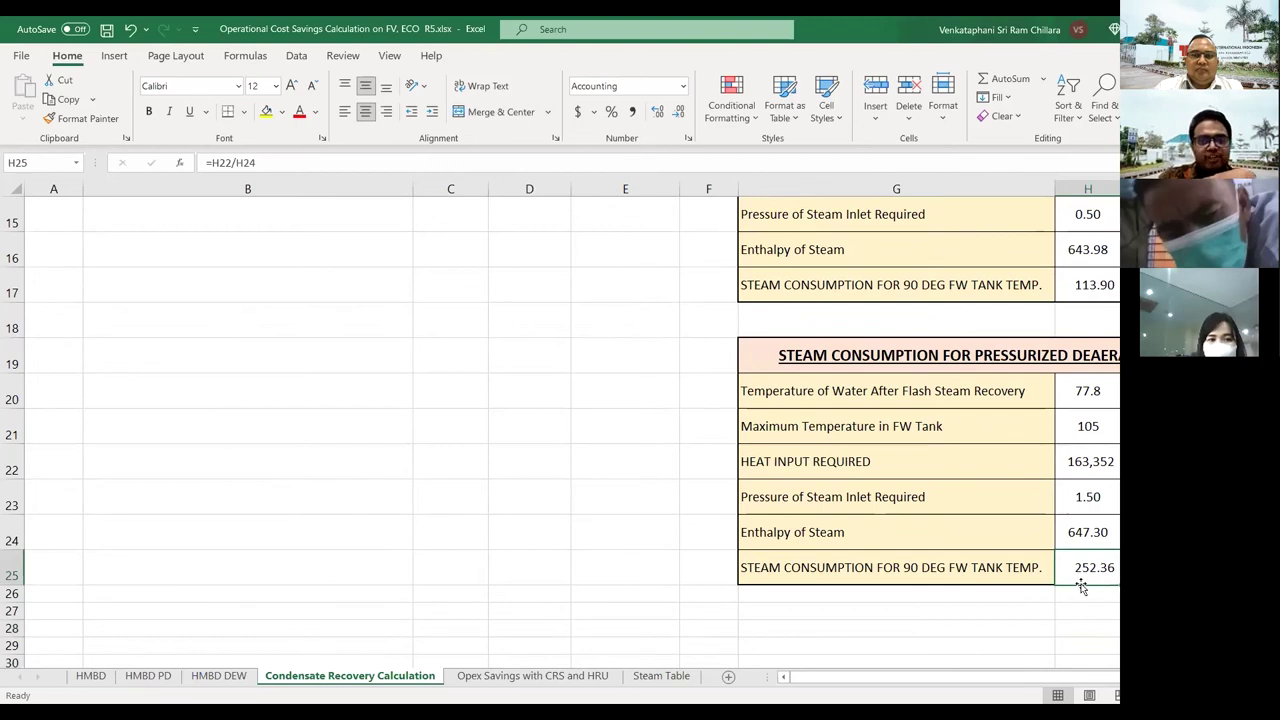
- Replace the heading in E2 of the Opex Savings with CRS and HRU sheet with "Gas Consumption with Ambient Temperature water"
click(565, 676)
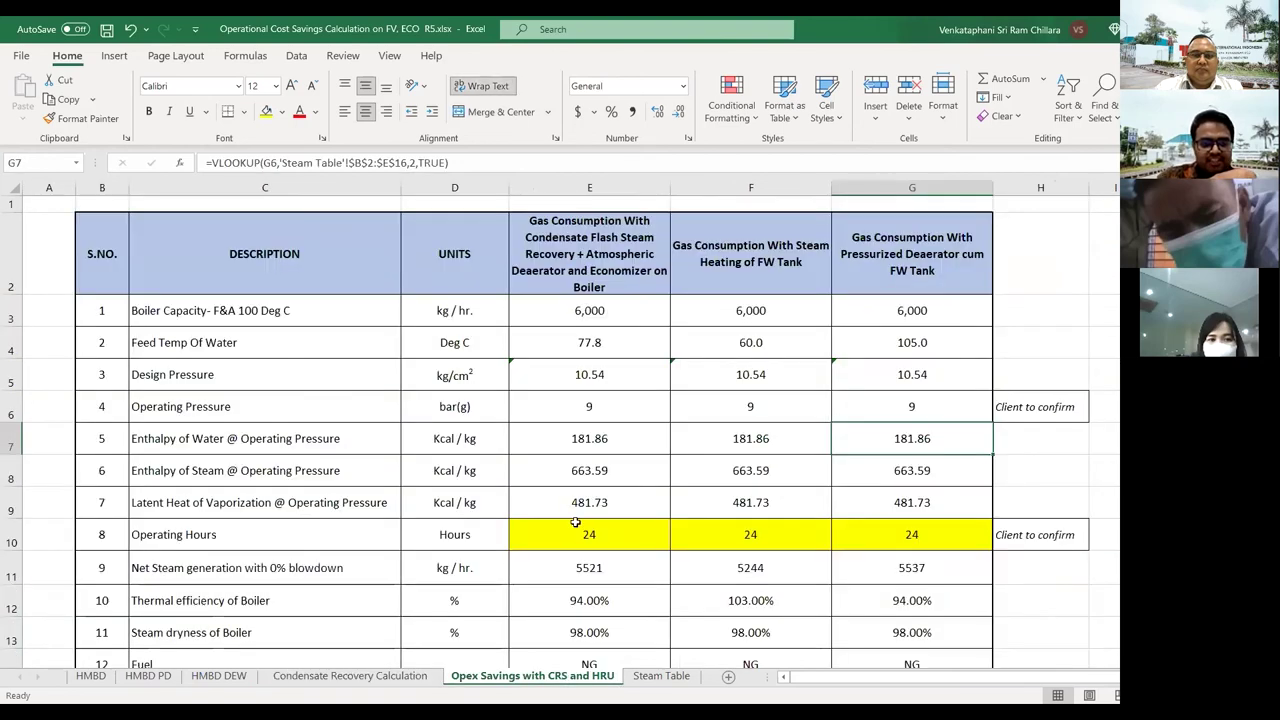
click(581, 311)
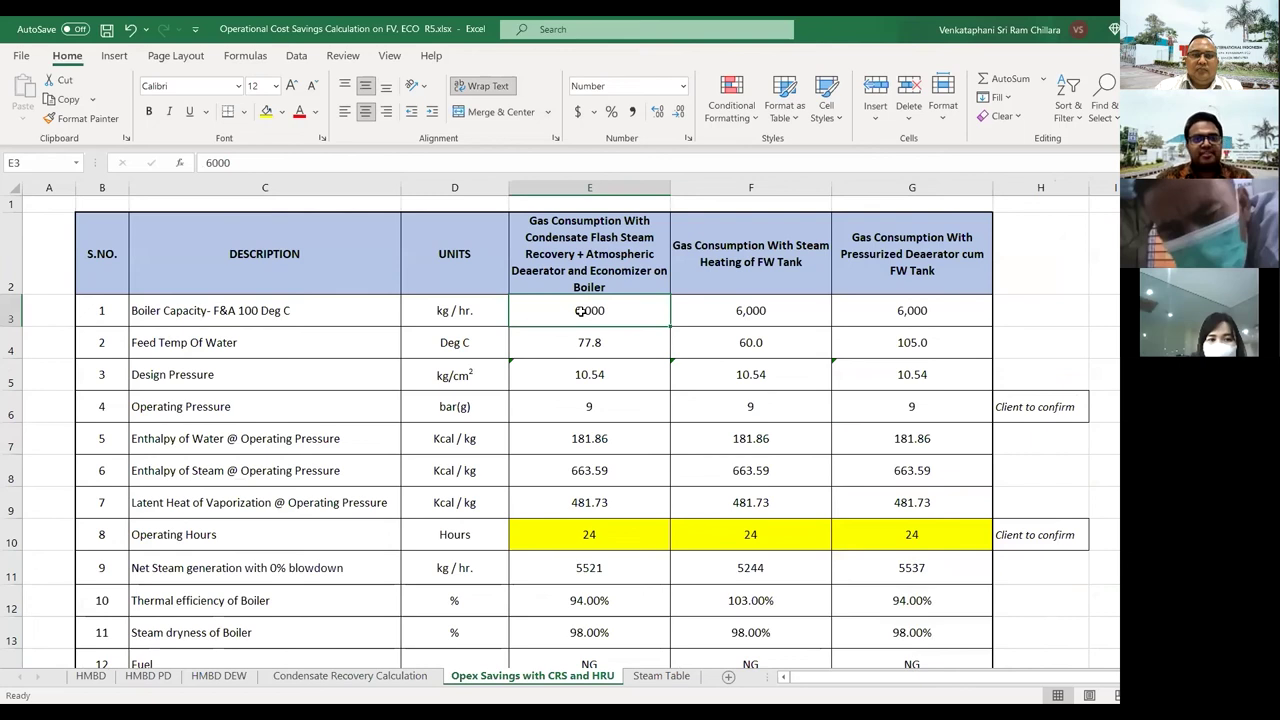
key(Down)
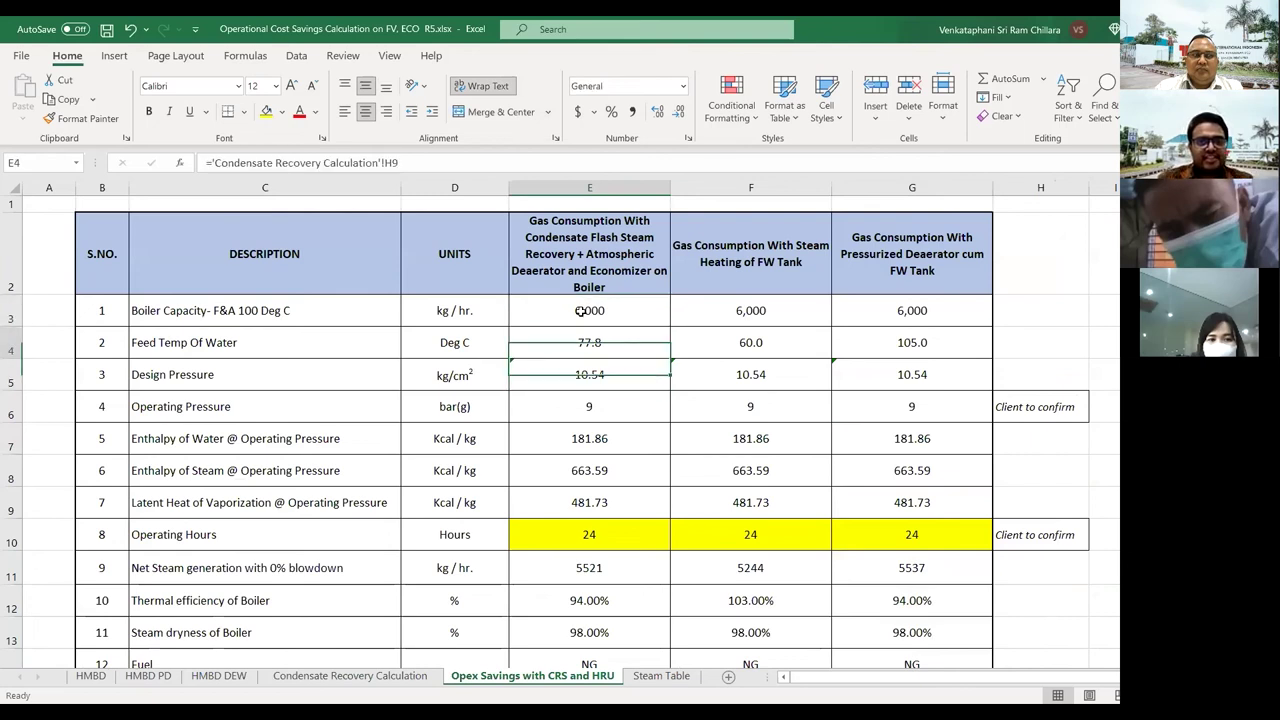
key(Up)
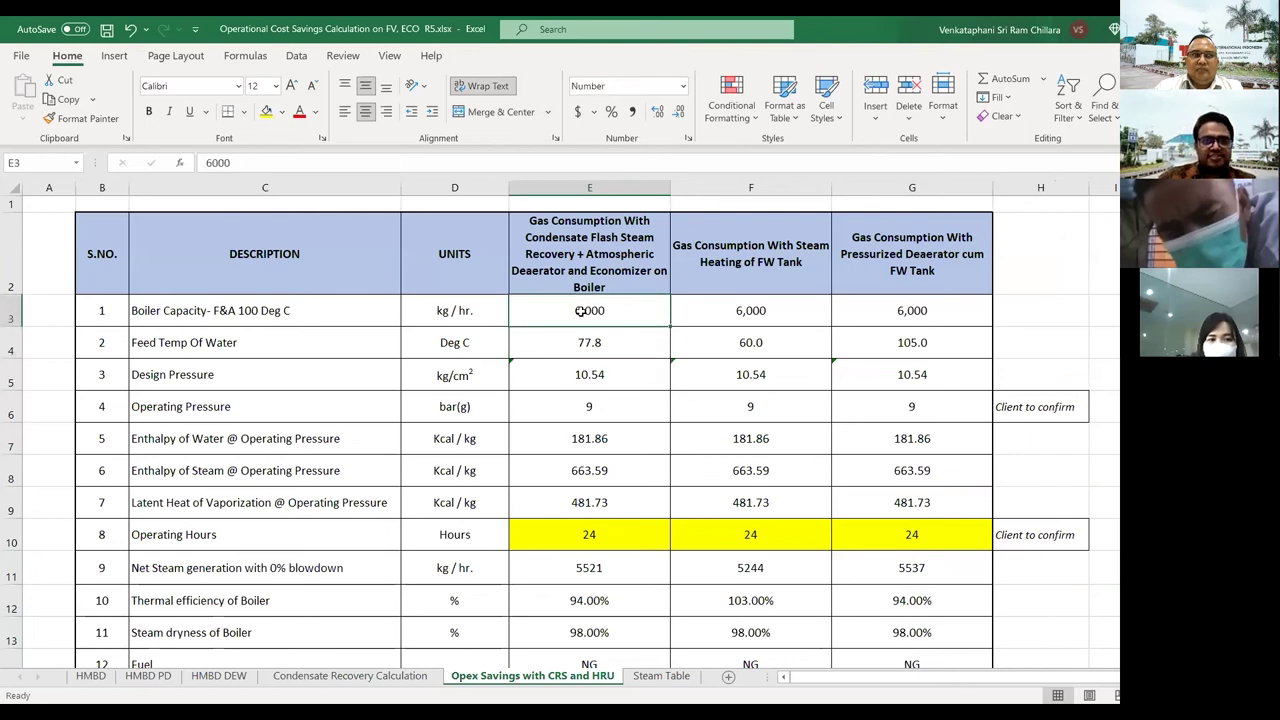
key(Up)
key(BackSpace)
text(Gas Consumption)
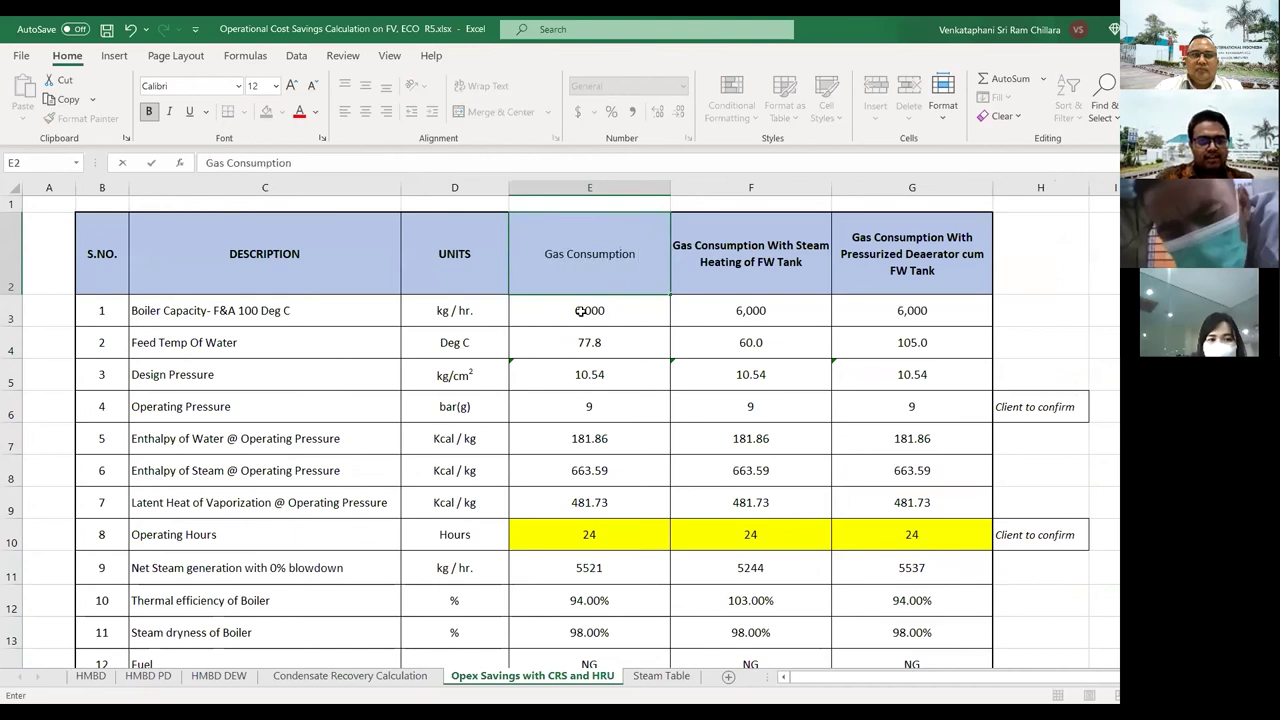
text( with Amb)
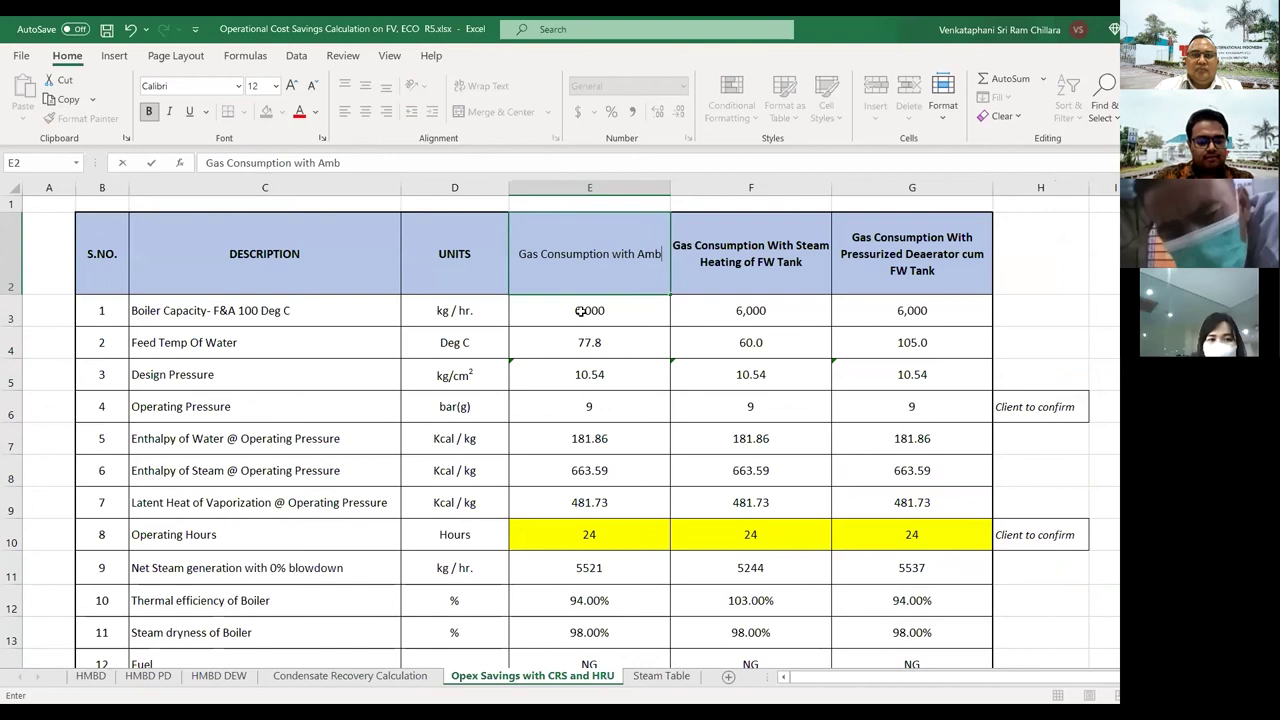
text(ient Temperatur)
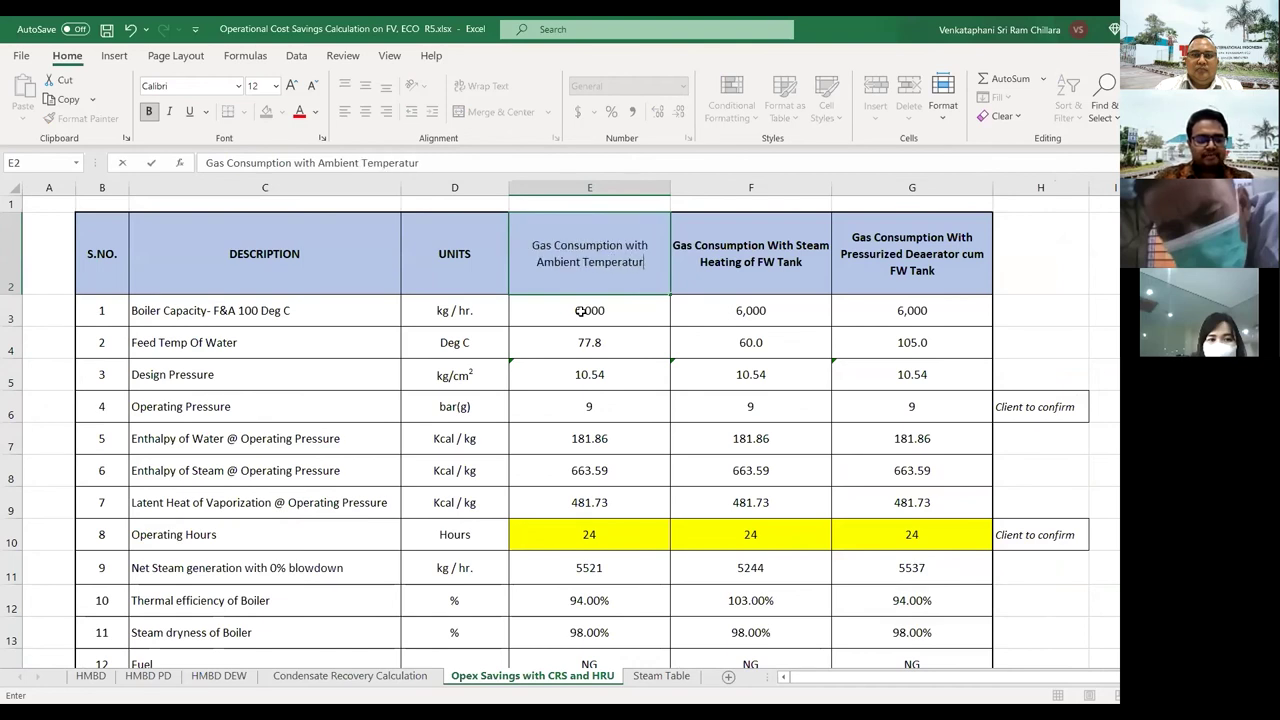
text(e water4)
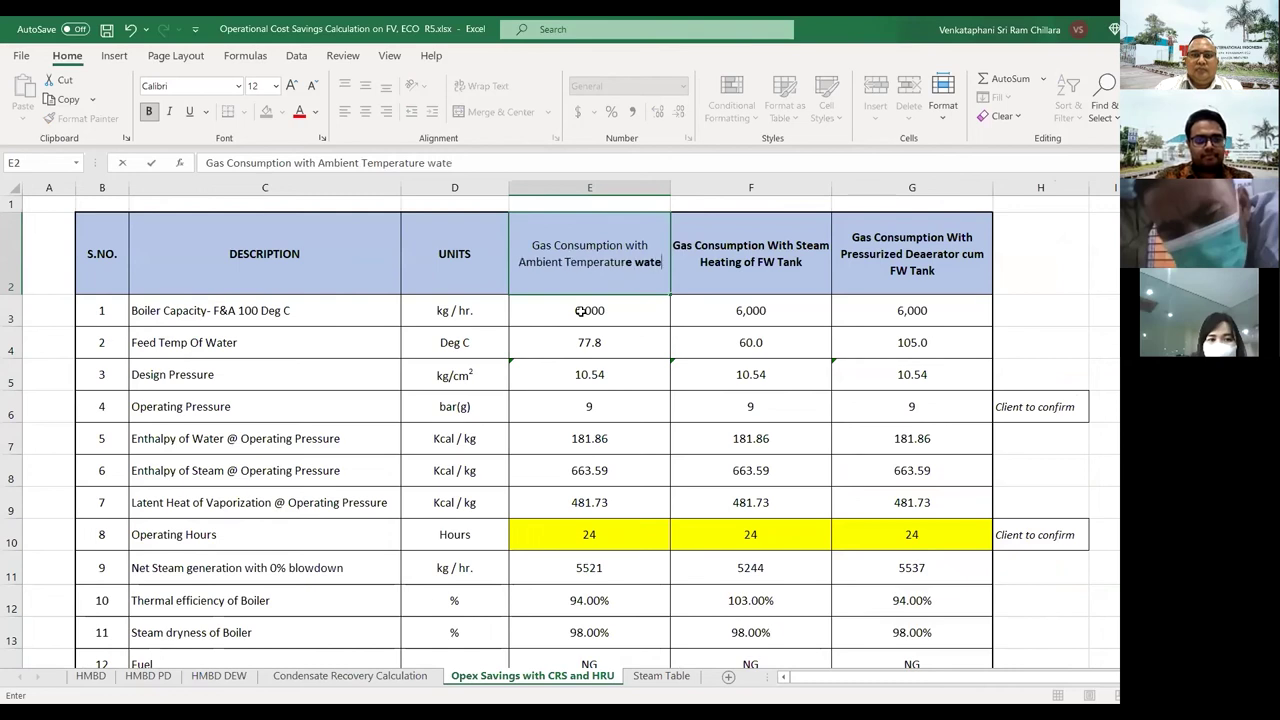
key(BackSpace)
key(Return)
- Set the feed water temperature in E4 to 30 Deg C
key(Down)
text(30)
key(Return)
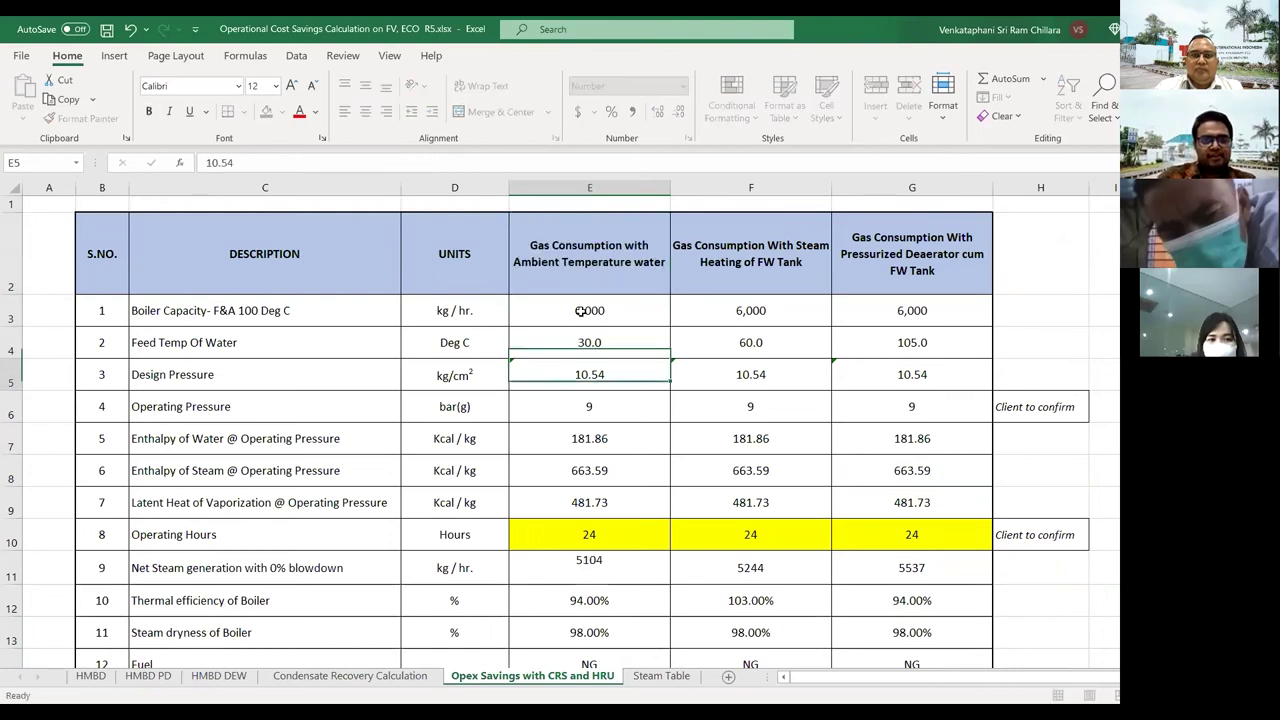
- Review the ambient temperature column from design pressure to fuel, including the net steam generation formula in E11
key(Down)
key(Down)
key(Down)
key(Down)
key(Down)
key(Down)
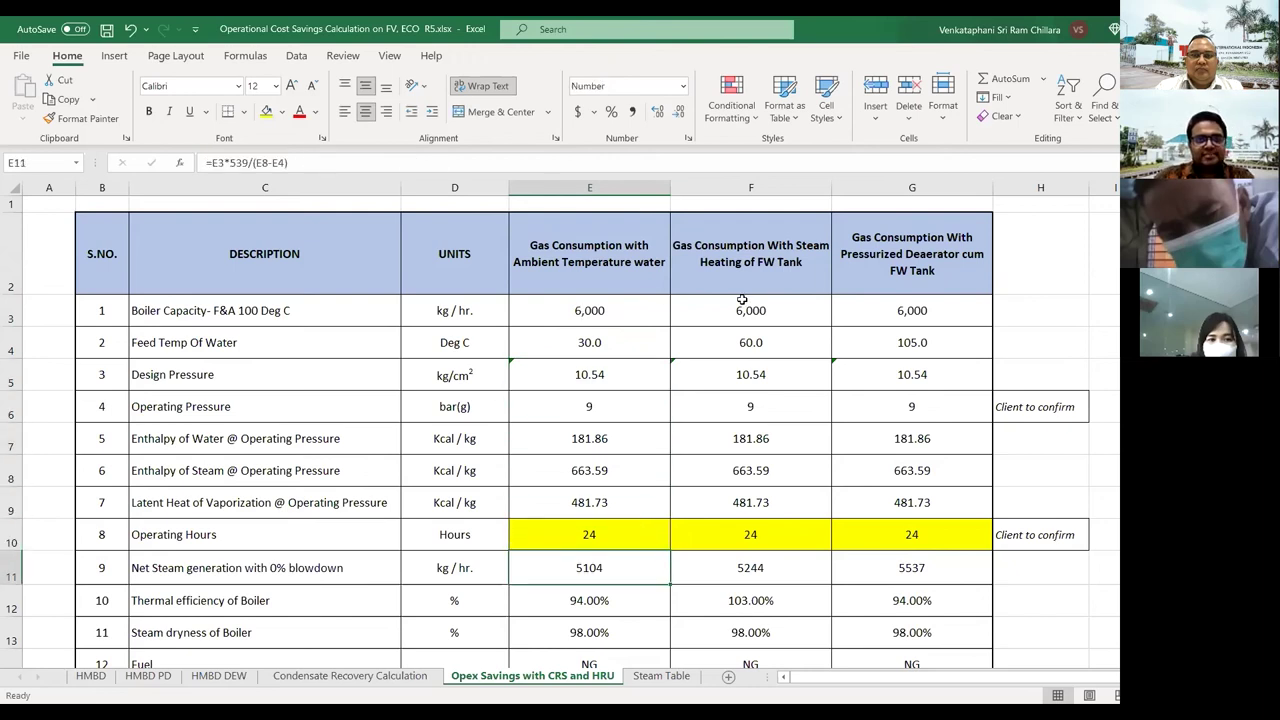
key(Down)
key(Down)
key(Down)
key(Down)
key(Down)
key(Down)
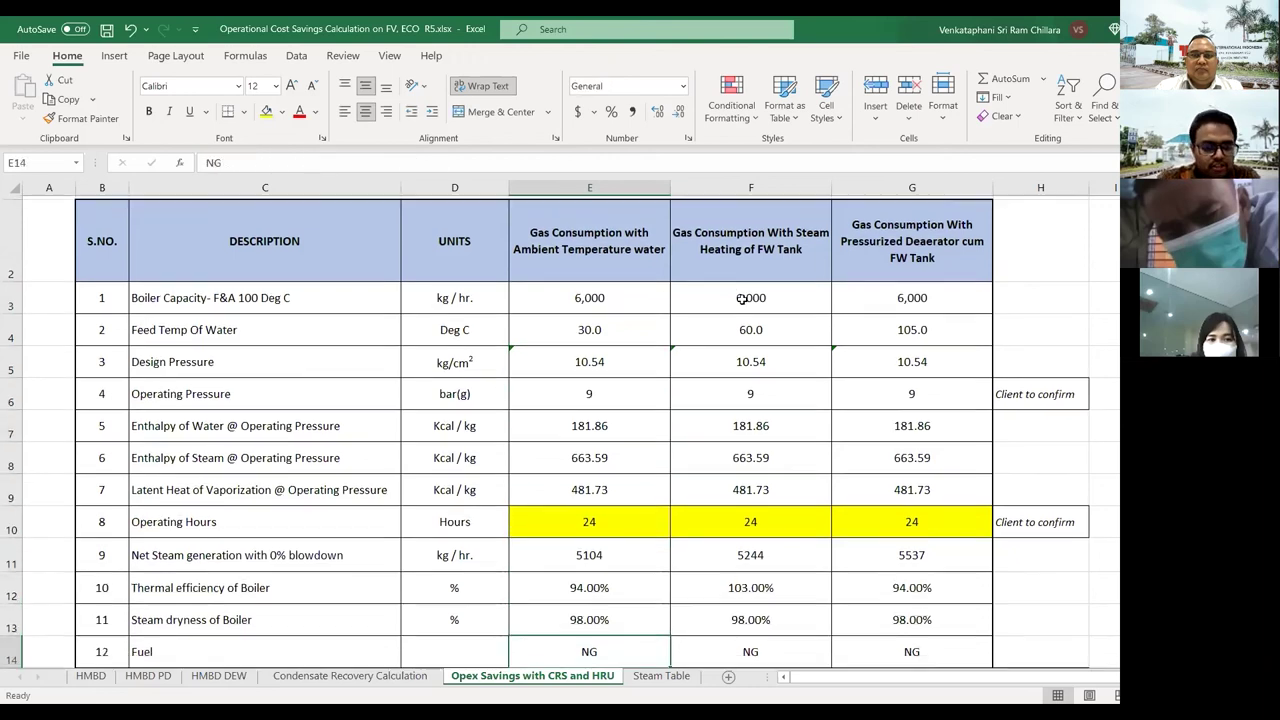
key(Up)
key(Up)
key(Up)
key(Up)
key(Up)
key(Up)
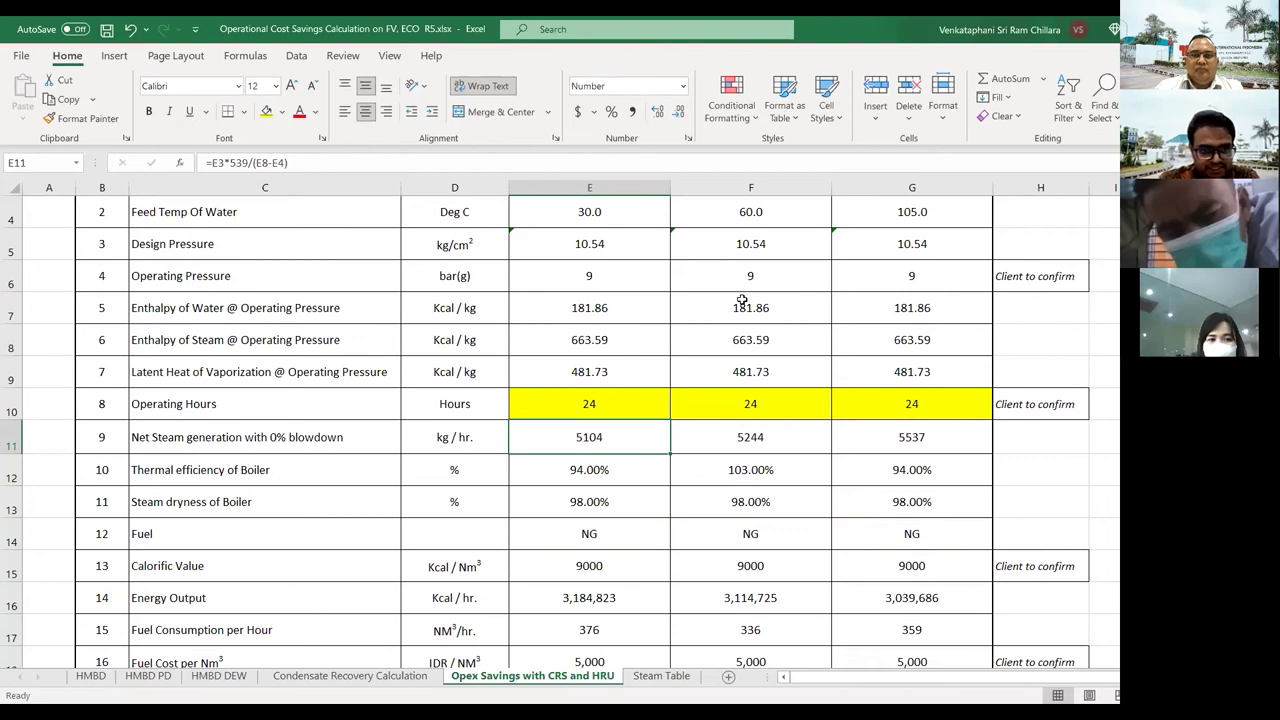
- Review the ambient temperature column from boiler thermal efficiency through yearly fuel cost, ending at the daily fuel consumption formula in E19
key(Down)
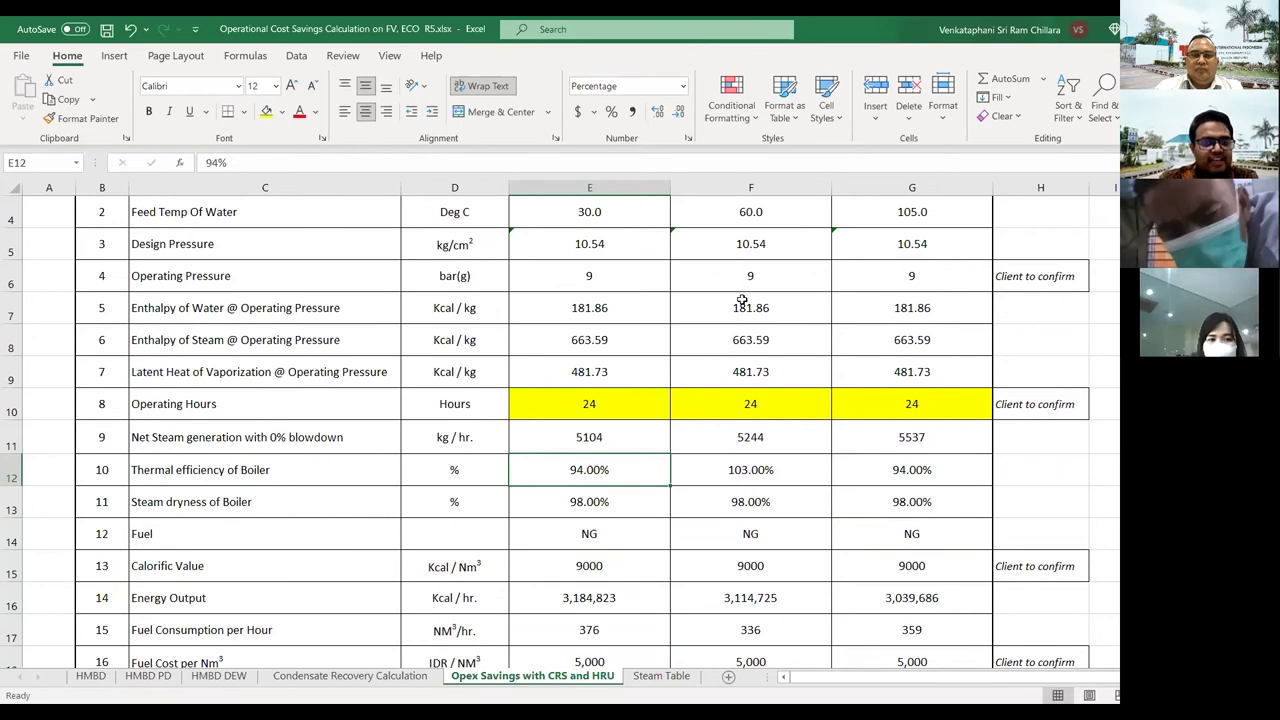
key(Down)
key(Down)
key(Down)
key(Down)
key(Down)
key(Down)
key(Down)
key(Down)
key(Down)
key(Down)
key(Down)
key(Down)
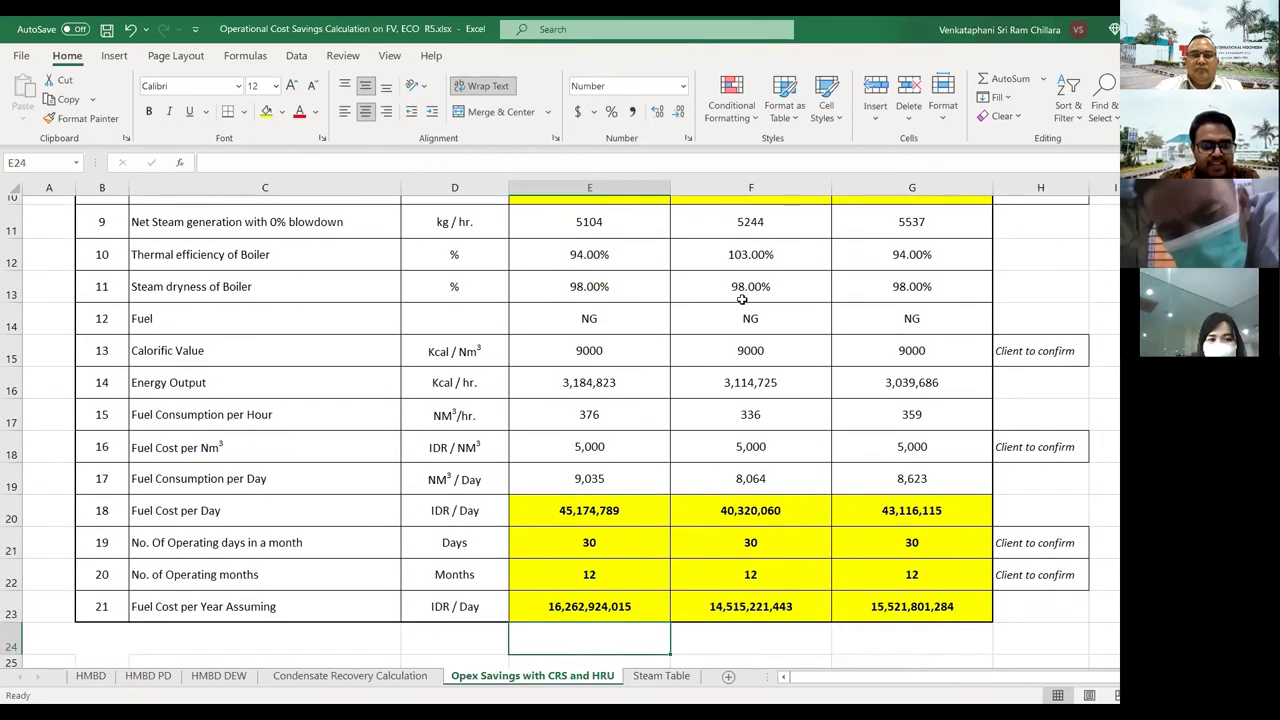
key(Up)
key(Up)
key(Up)
key(Up)
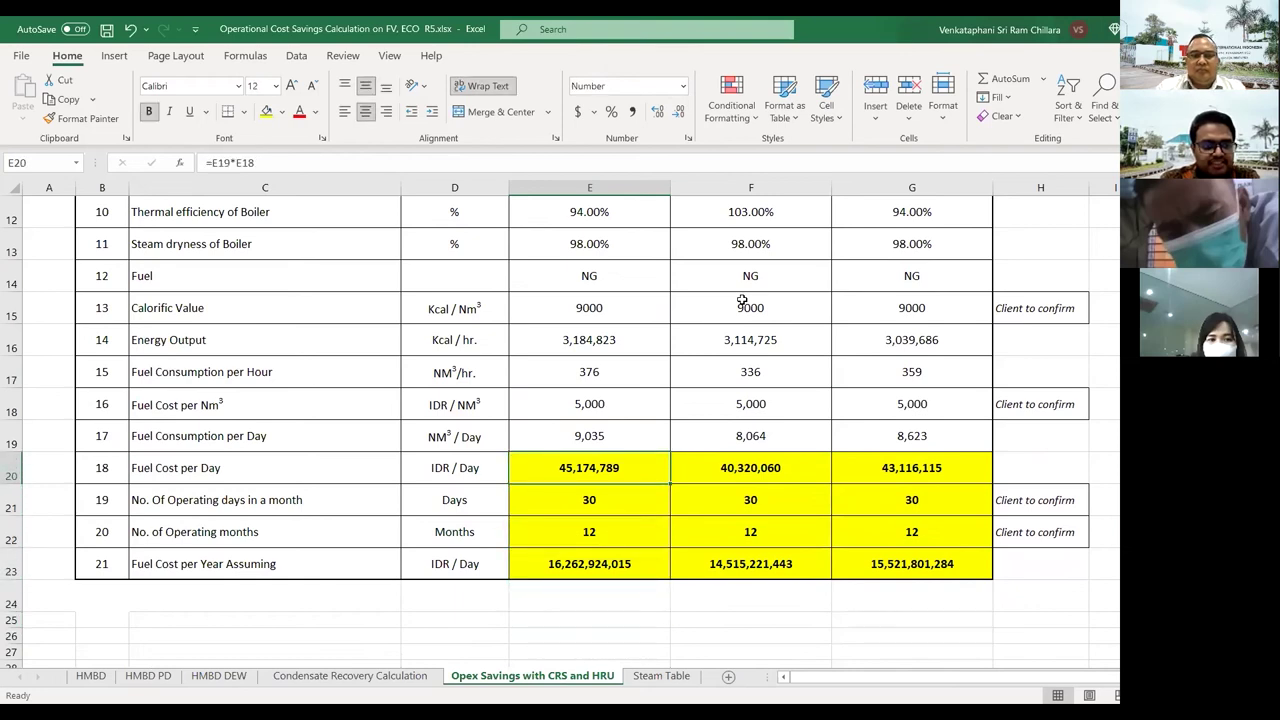
key(Up)
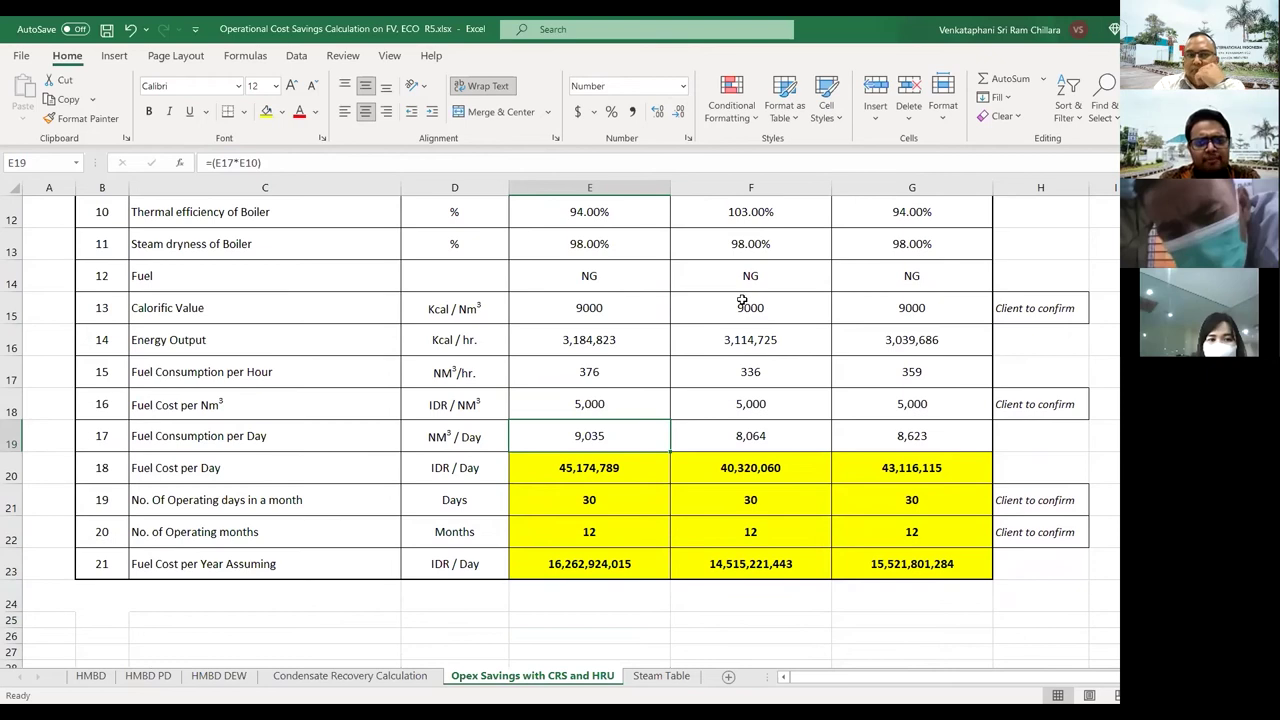
- Link the feed water temperature in F4 to the final temperature after flash steam addition in H9 of the Condensate Recovery Calculation sheet
key(Up)
key(Up)
key(Up)
key(Up)
key(Up)
key(Up)
key(Up)
key(Up)
key(Up)
key(Up)
key(Up)
key(Up)
key(Up)
key(Up)
key(Up)
key(Up)
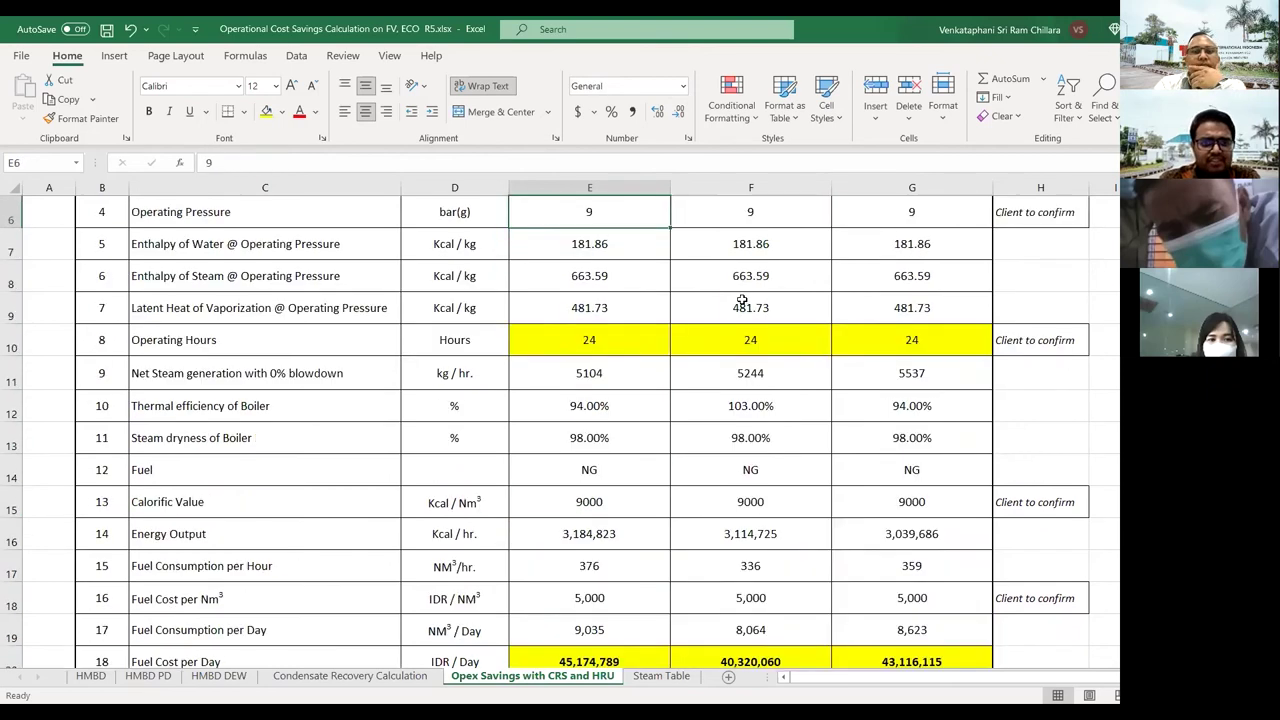
key(Right)
key(Up)
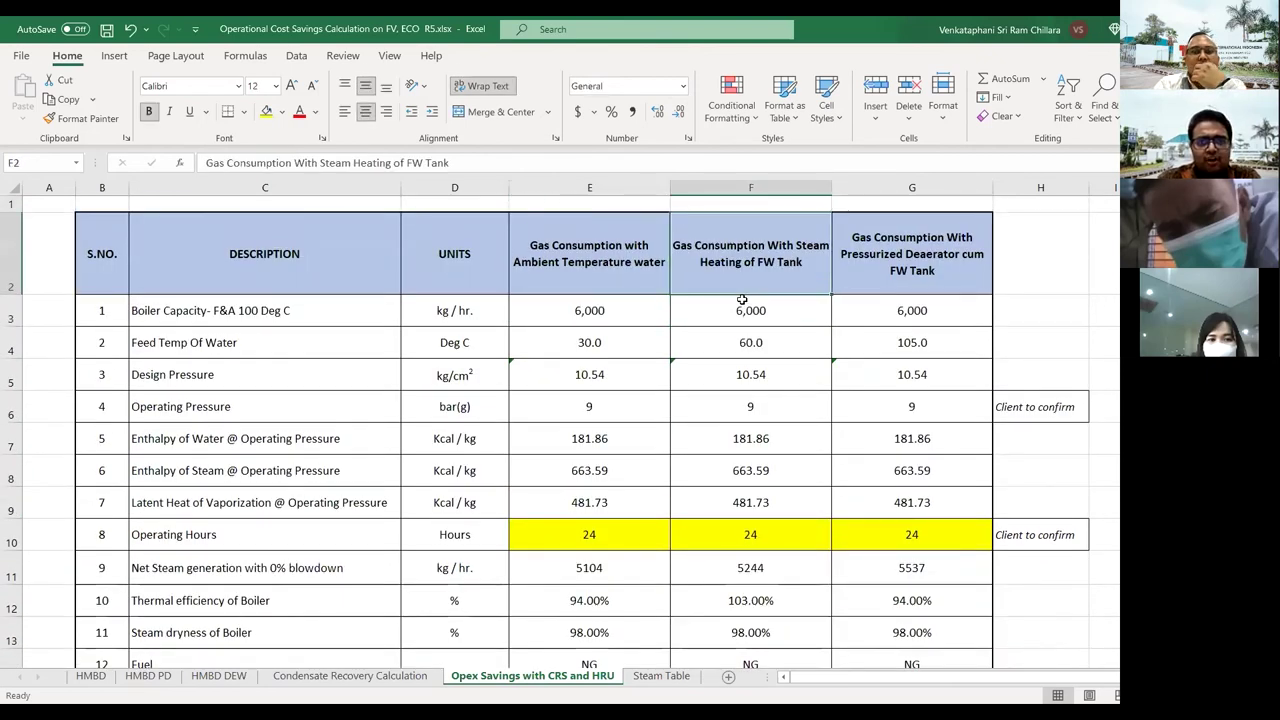
double_click(822, 277)
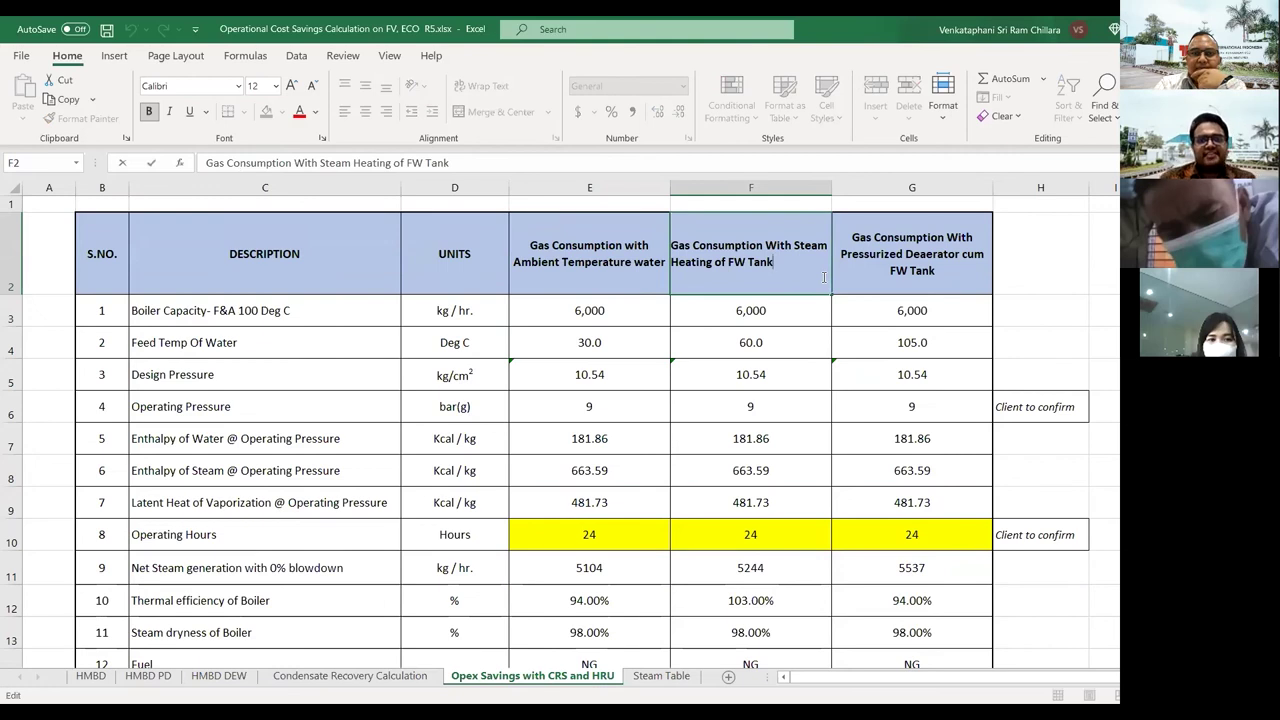
key(Return)
key(Return)
text(=)
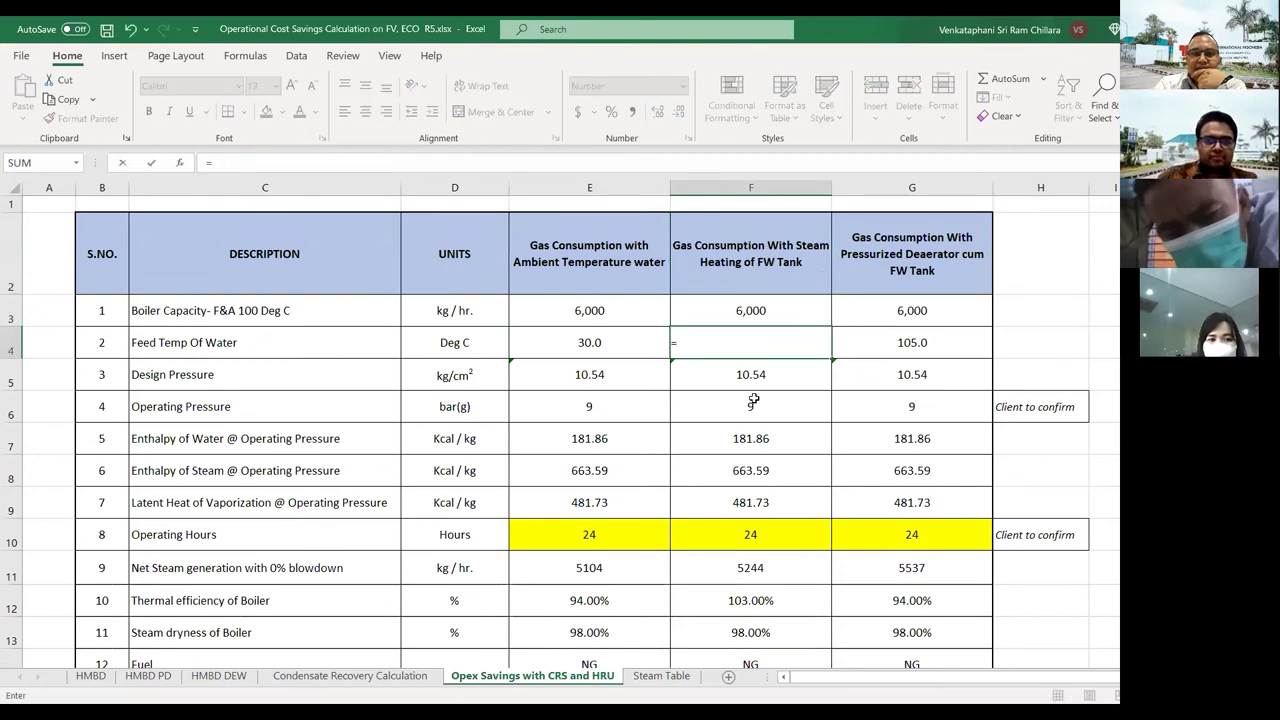
click(365, 675)
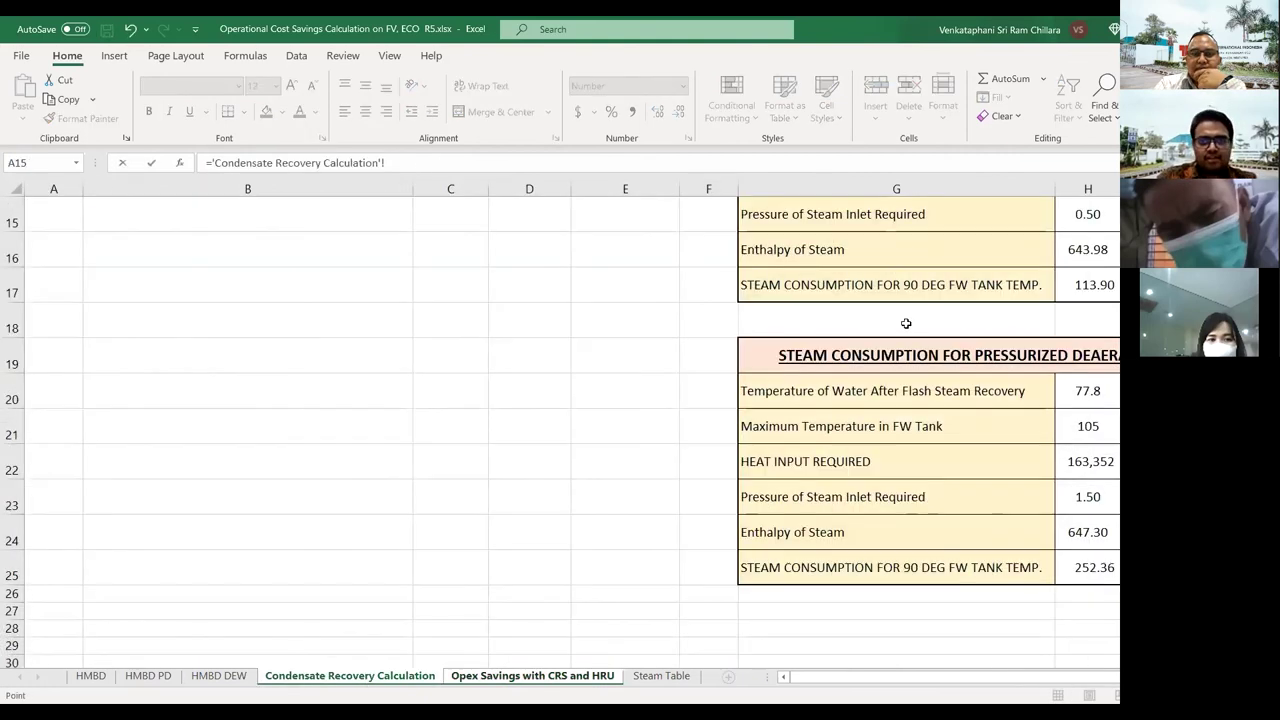
scroll(1090, 417, up, 5)
click(1085, 465)
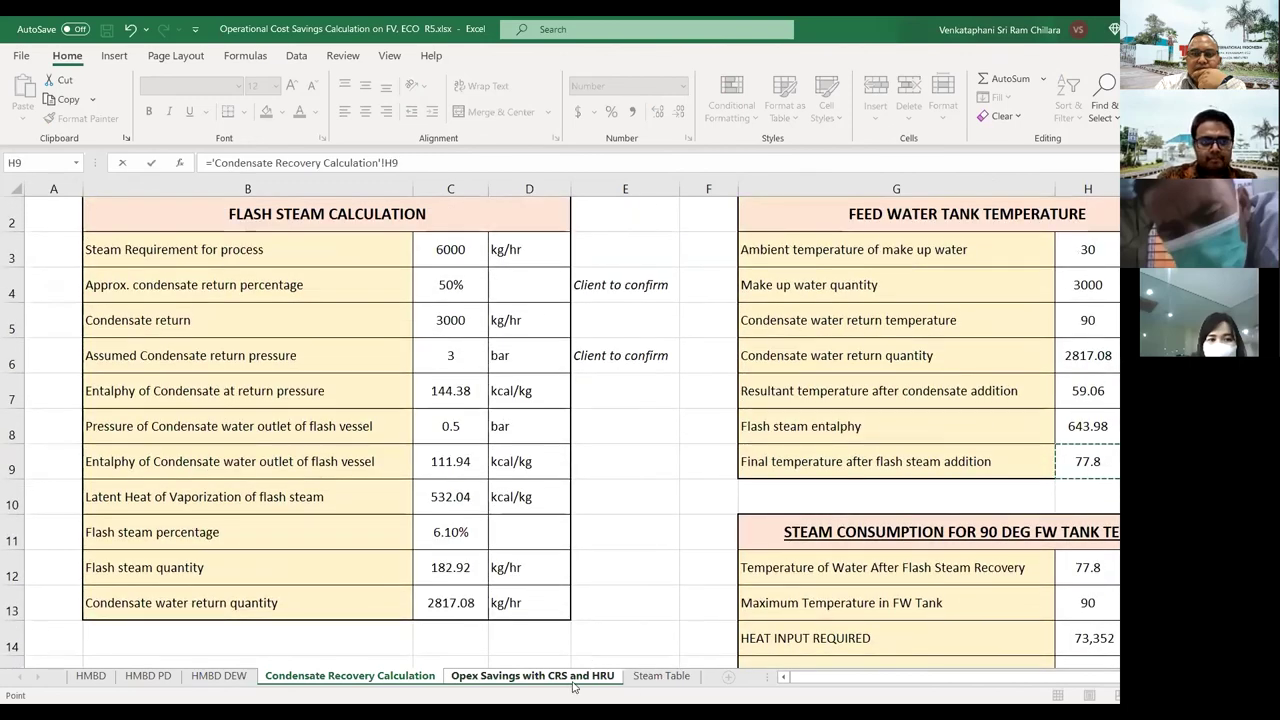
key(Return)
- Set the boiler thermal efficiency in F12 to 94% for the steam-heated FW tank case
key(Down)
key(Down)
key(Down)
key(Down)
key(Down)
key(Down)
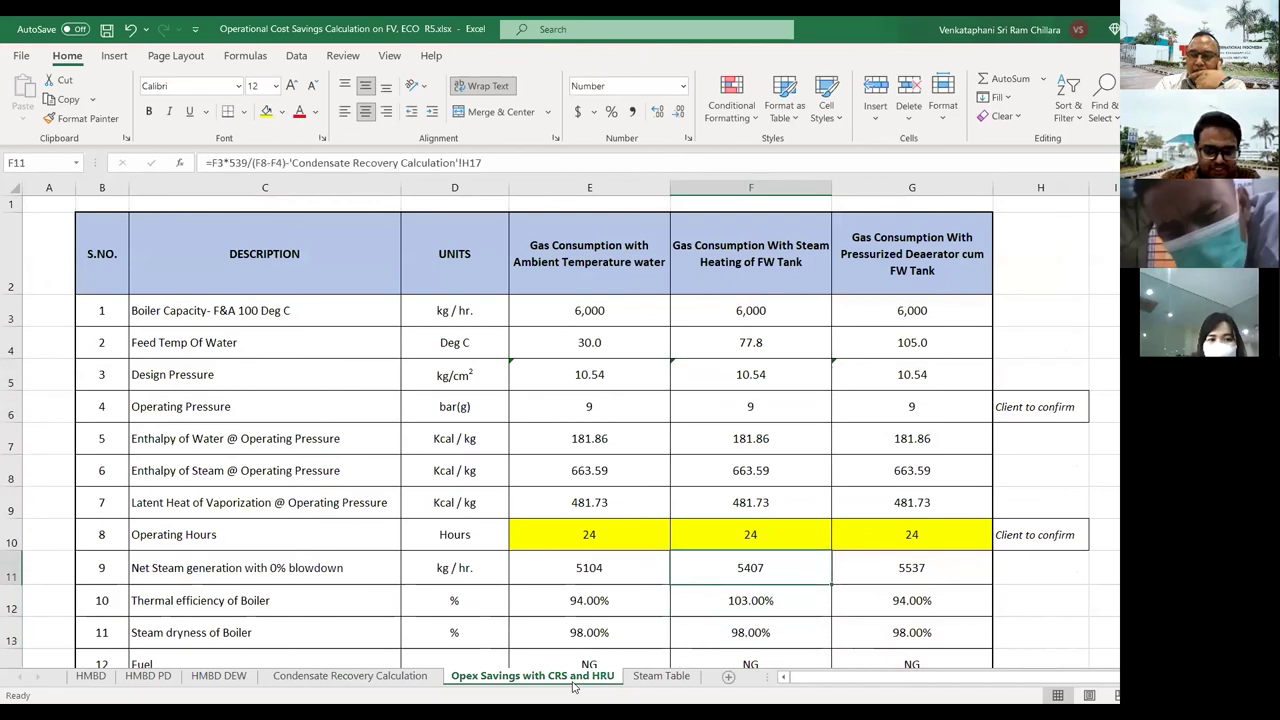
key(Down)
text(94)
key(Return)
key(Up)
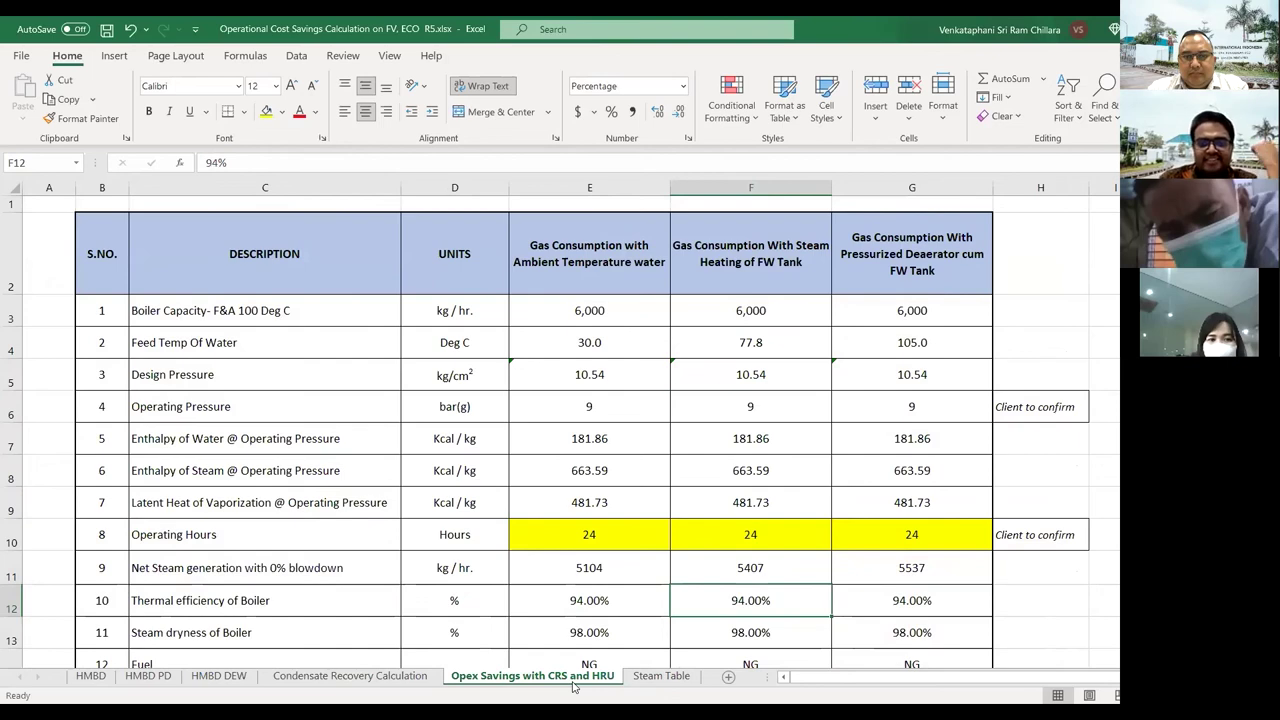
- Review the steam-heated tank column down to yearly fuel cost and compare its daily fuel consumption with the ambient temperature case
key(Down)
key(Down)
key(Down)
key(Down)
key(Down)
key(Down)
key(Down)
key(Down)
key(Down)
key(Down)
key(Down)
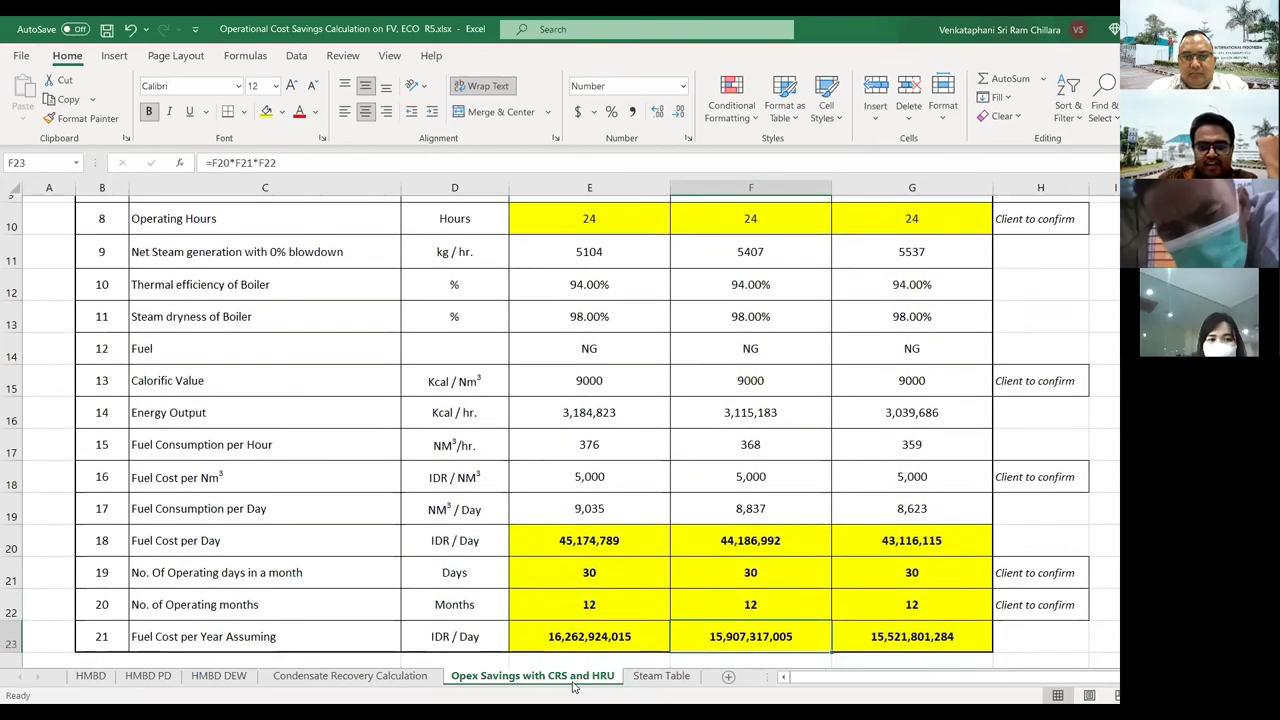
key(Up)
key(Up)
key(Up)
key(Up)
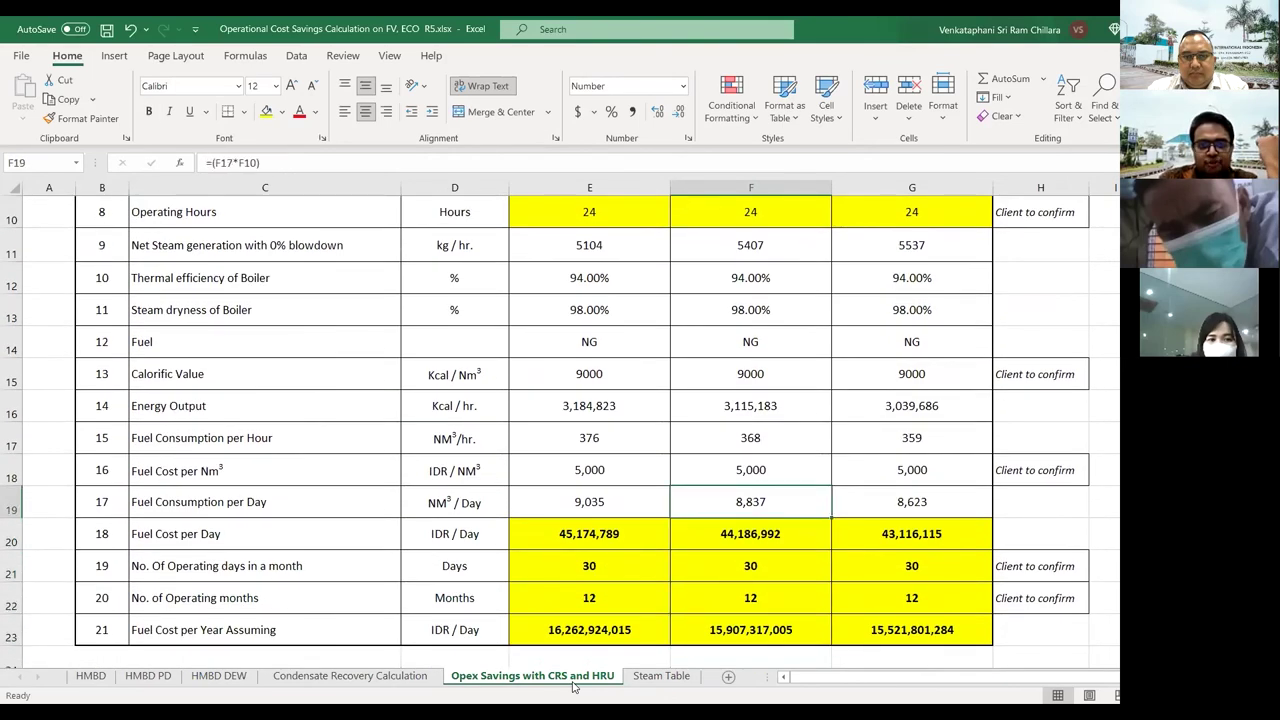
key(Left)
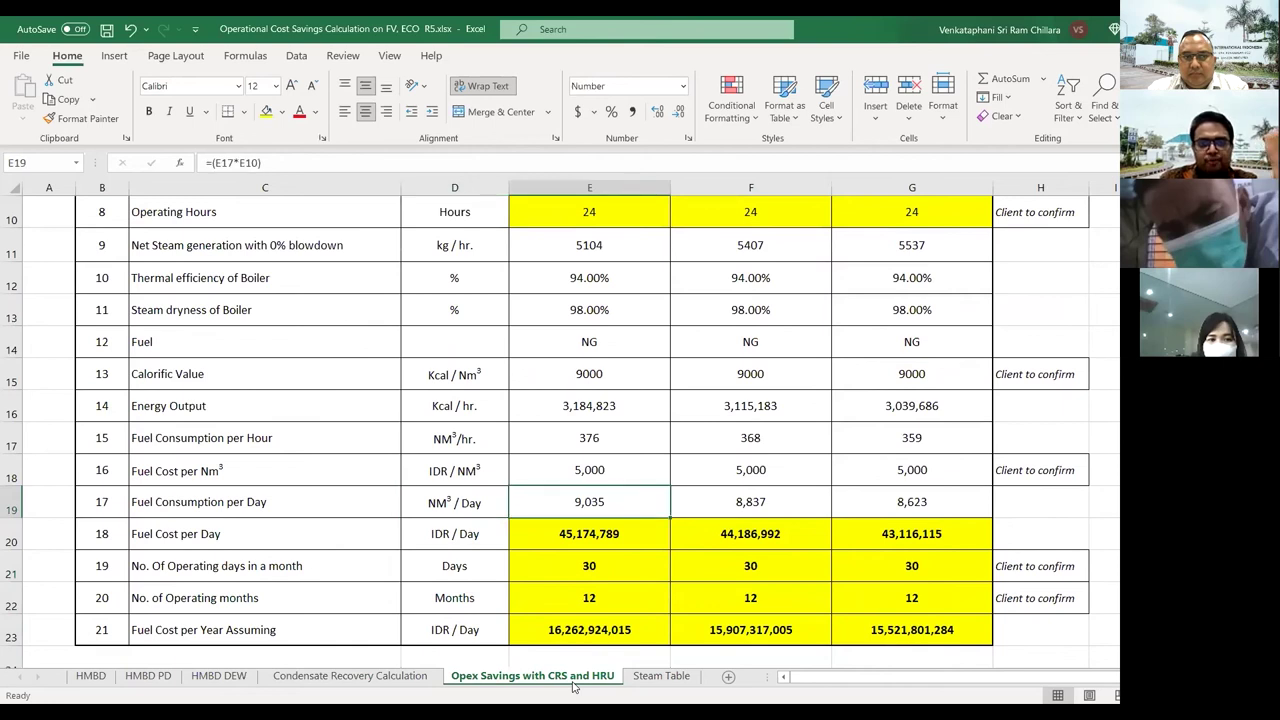
key(Right)
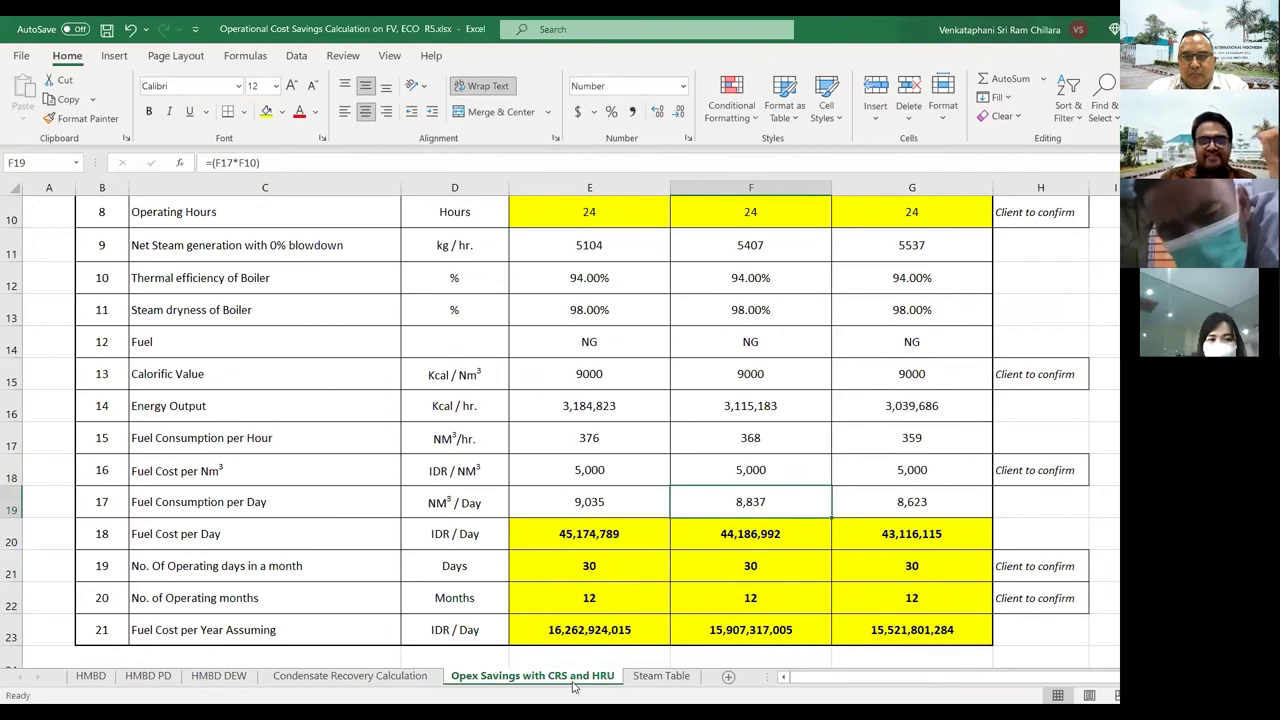
- Review the pressurized deaerator column from its heading and feed water temperature down to the daily fuel consumption in G19
key(Right)
key(Up)
key(ctrl+Up)
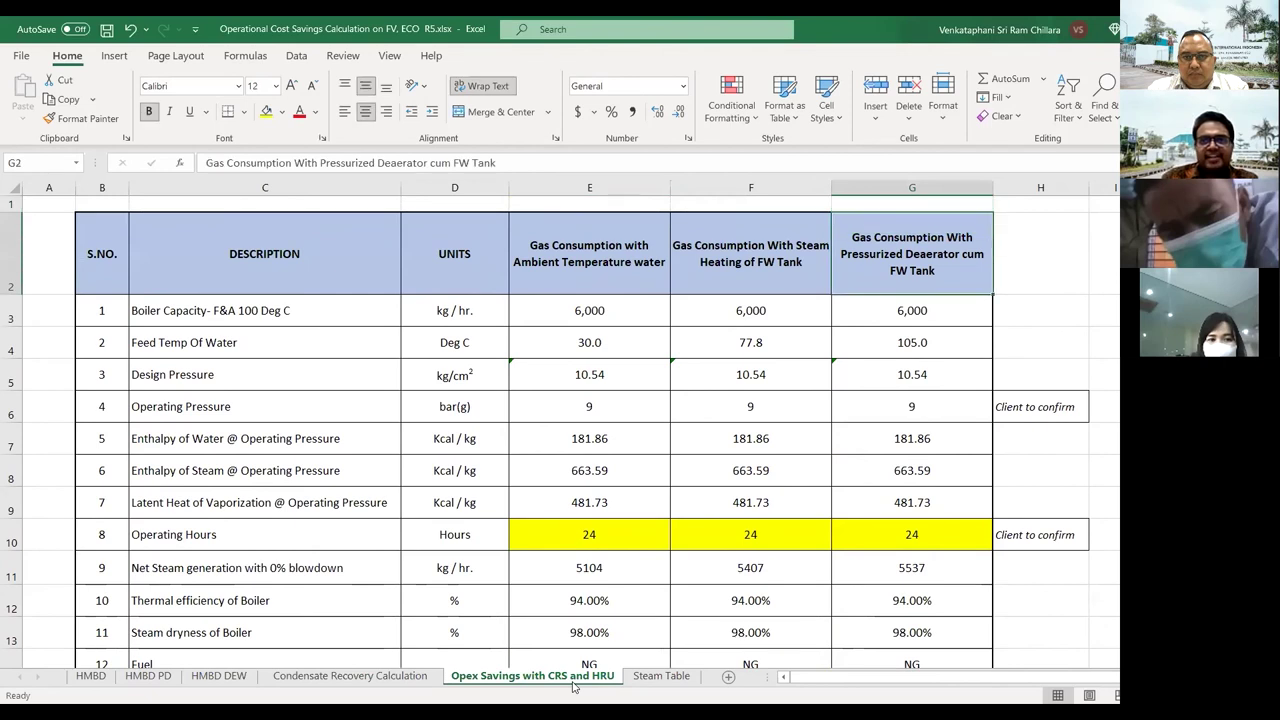
key(Down)
key(Down)
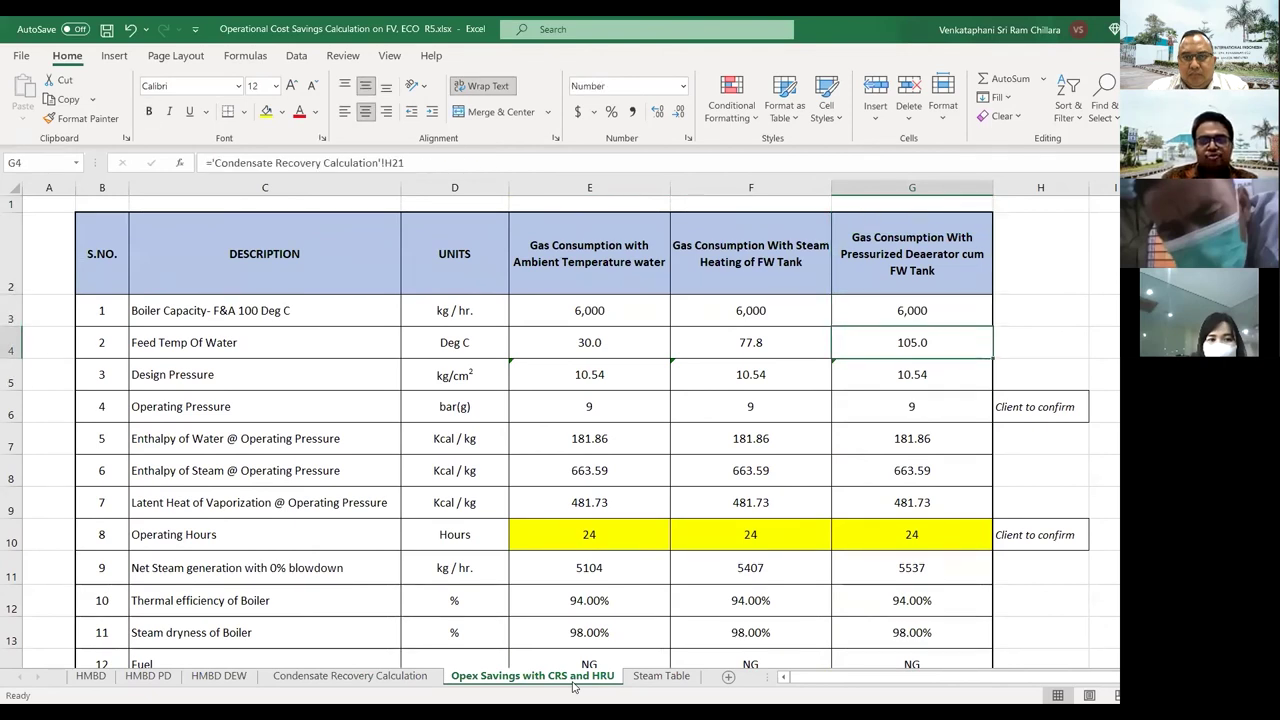
key(Down)
key(Down)
key(Down)
key(Down)
key(Down)
key(Down)
key(Down)
key(Down)
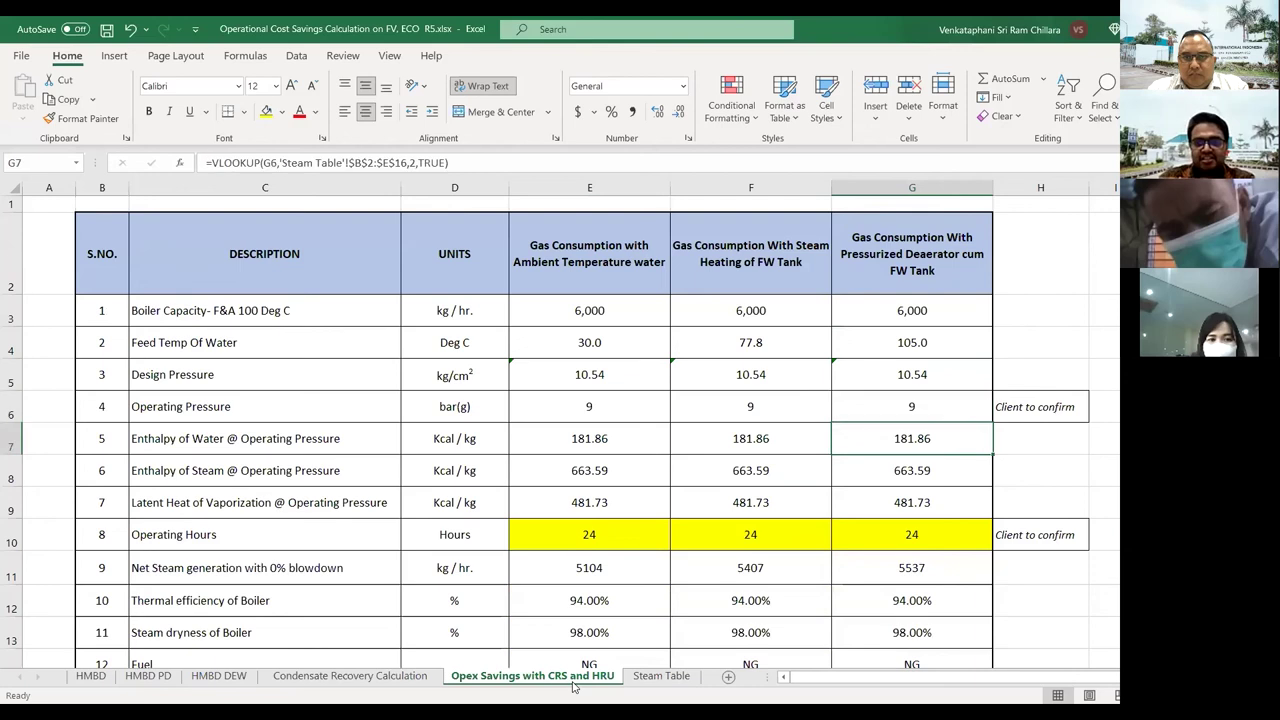
key(Down)
key(Down)
key(Down)
key(Down)
key(Down)
key(Down)
key(Down)
key(Down)
key(Down)
key(Up)
key(Up)
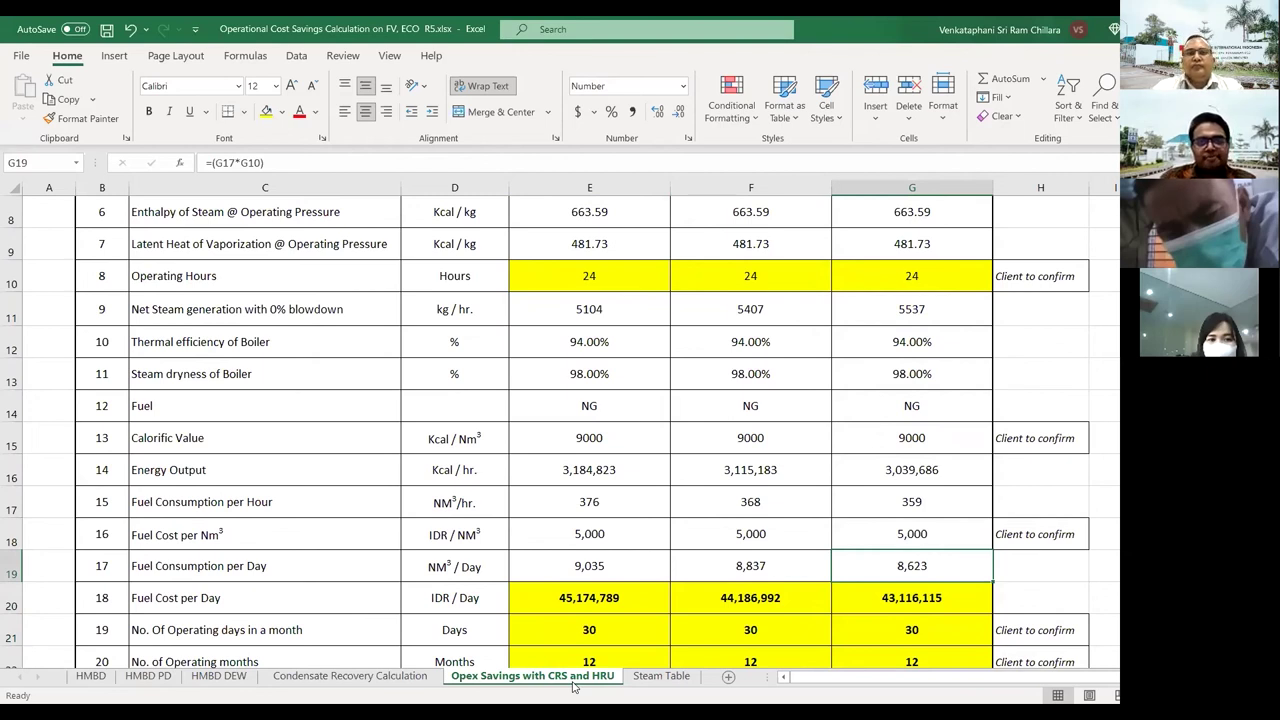
- Examine the net steam generation formula in G11 and the boiler thermal efficiency in G12 for the pressurized deaerator case
key(Up)
key(Up)
key(Up)
key(Up)
key(Up)
key(Up)
key(Up)
key(Up)
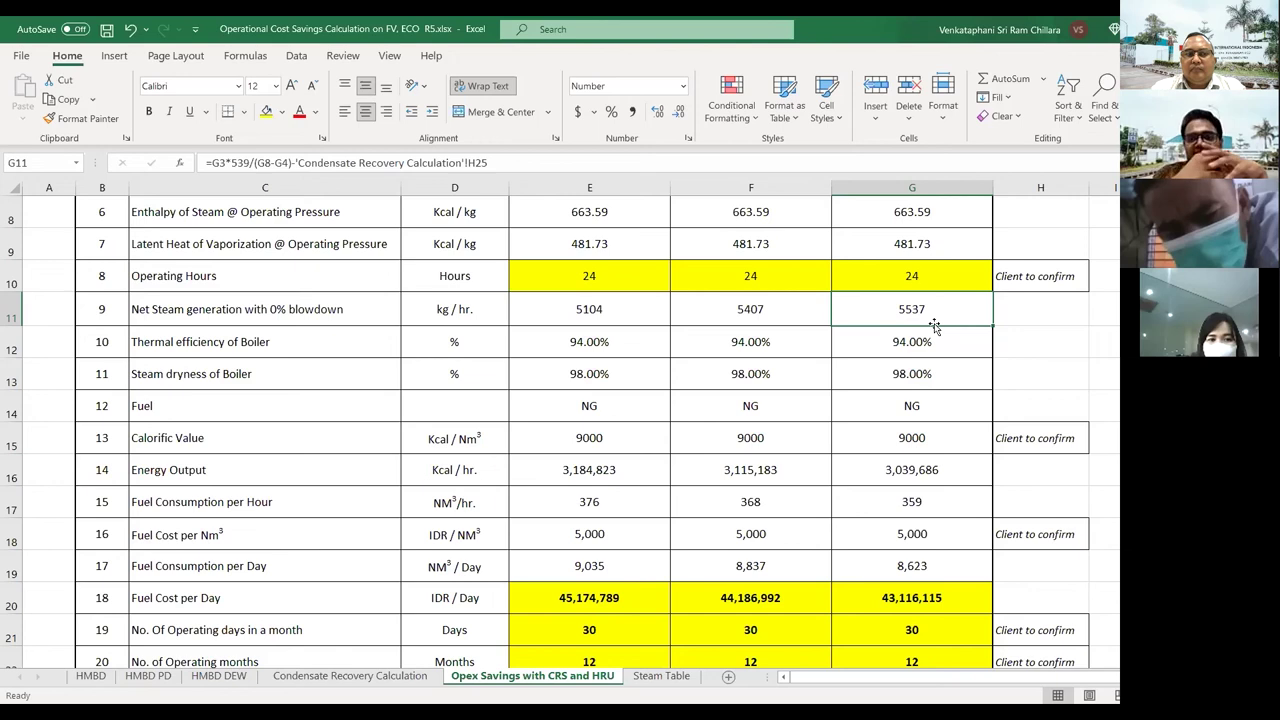
key(Down)
key(Down)
key(Down)
key(Down)
key(Down)
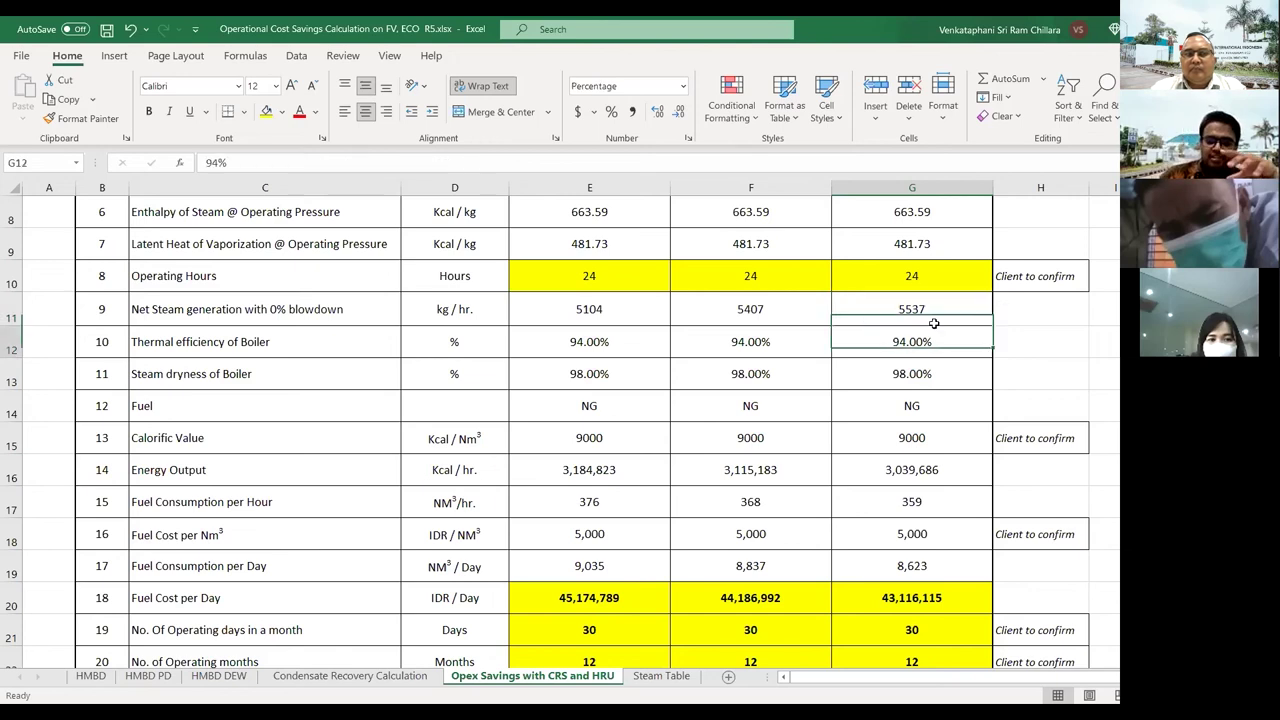
key(Right)
key(Right)
key(Right)
key(Down)
key(Down)
key(Down)
key(Down)
key(Down)
key(Down)
key(Down)
key(Down)
key(Down)
key(Down)
key(Down)
key(Down)
key(Down)
key(Down)
key(Down)
key(Down)
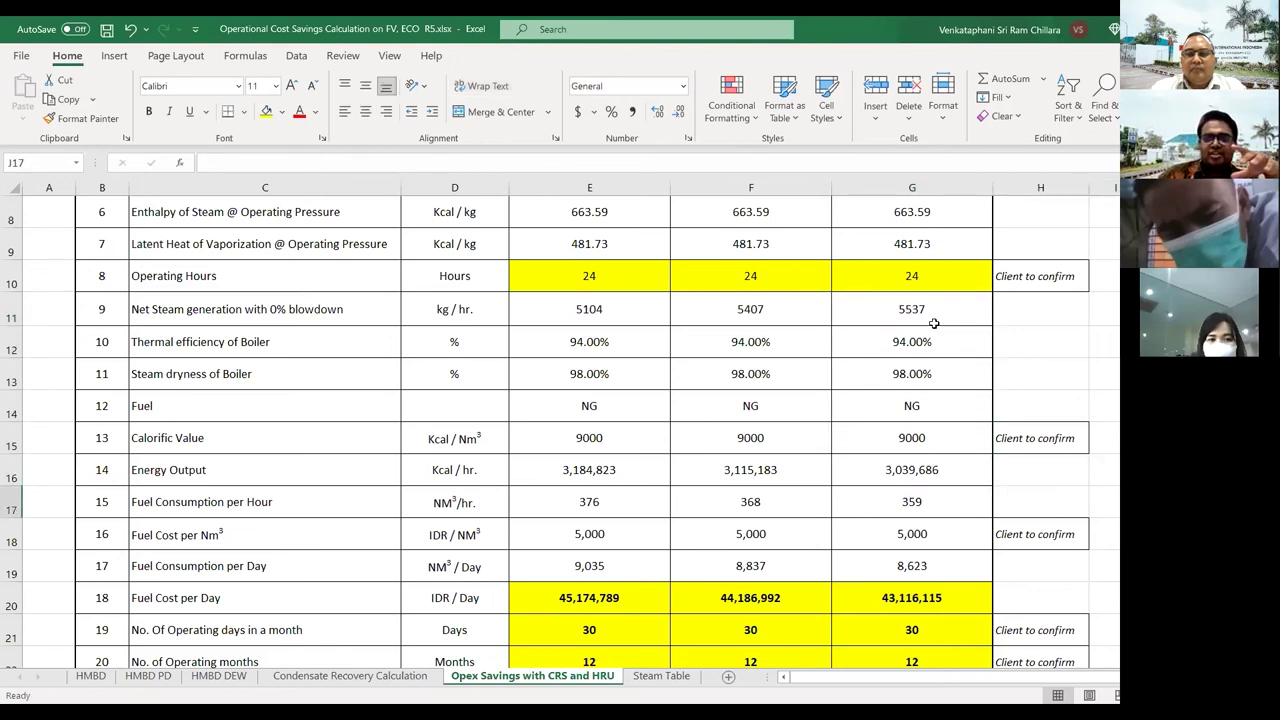
- Review the three fuel cost cases from the yearly fuel cost row up to the boiler capacity row
key(Left)
key(Left)
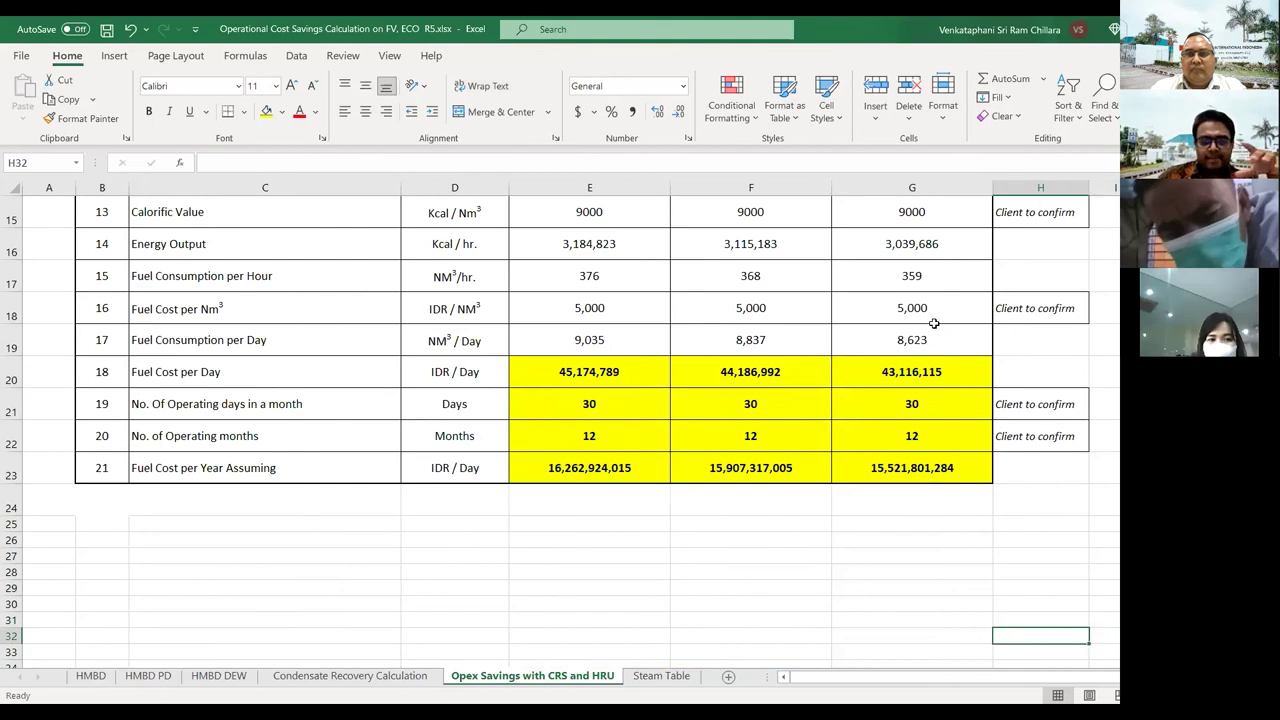
key(Up)
key(Up)
key(Up)
key(Up)
key(Up)
key(Up)
key(Up)
key(Up)
key(Up)
key(Up)
key(Up)
key(Up)
key(Up)
key(Up)
key(Up)
key(Up)
key(Up)
key(Up)
key(Up)
key(Up)
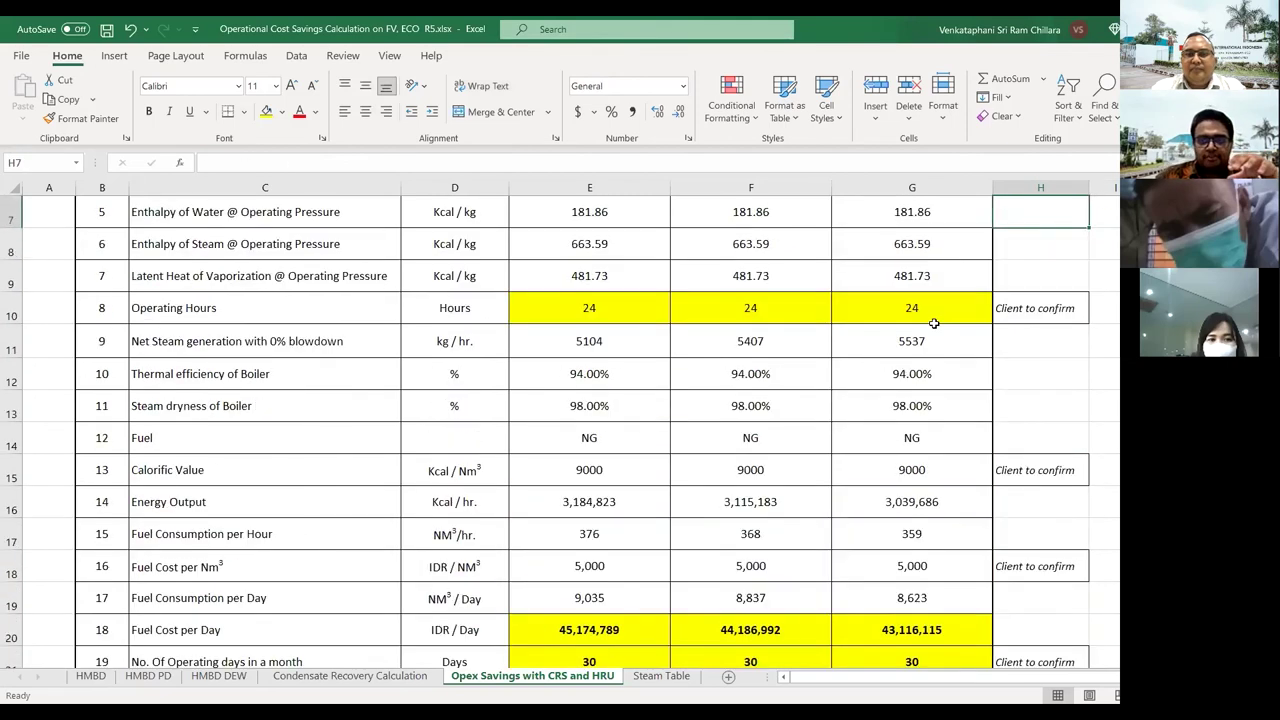
key(Down)
key(Down)
key(Left)
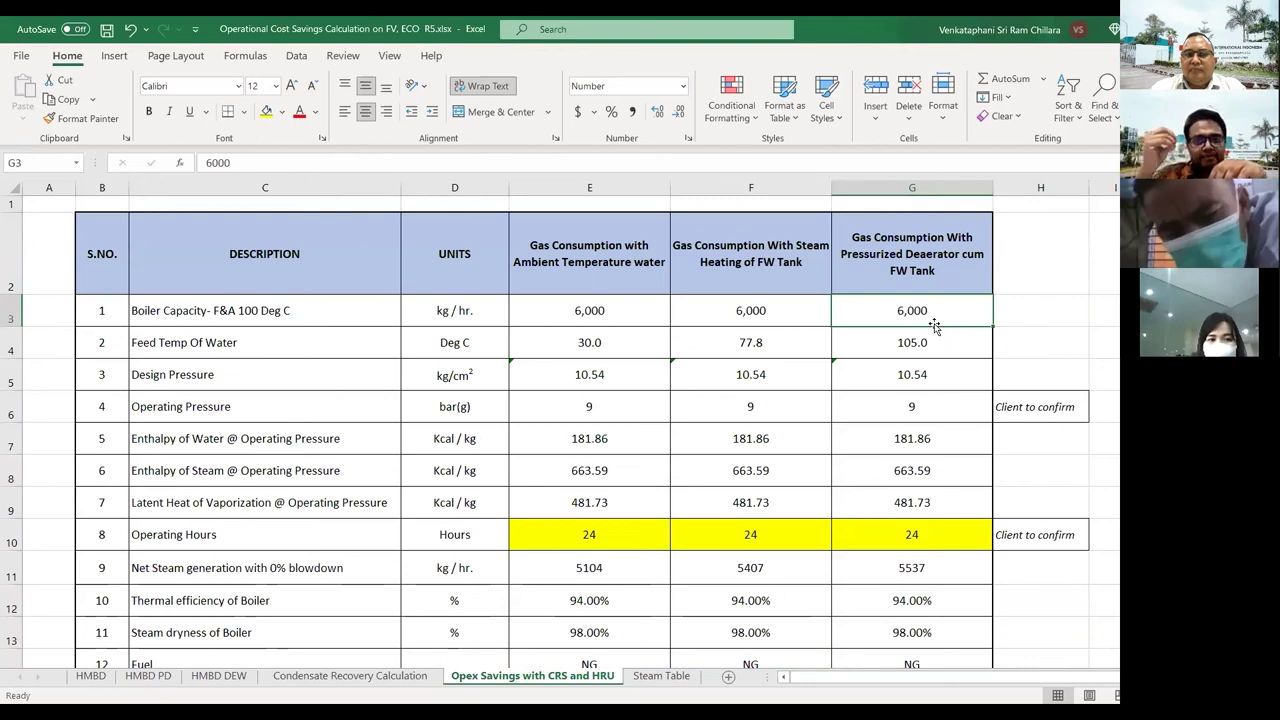
- Label cell C25 below the comparison table "Additional Heat From Dew Therm System"
key(Right)
key(Right)
key(Down)
key(Down)
key(Down)
key(Down)
key(Down)
key(Down)
key(Down)
key(Down)
key(Down)
key(Down)
key(Down)
key(Down)
key(Down)
key(Down)
key(Down)
key(Down)
key(Down)
key(Down)
key(Down)
key(Down)
key(Down)
key(Left)
key(Left)
key(Left)
key(Left)
key(Left)
key(Left)
key(Left)
key(Down)
key(Right)
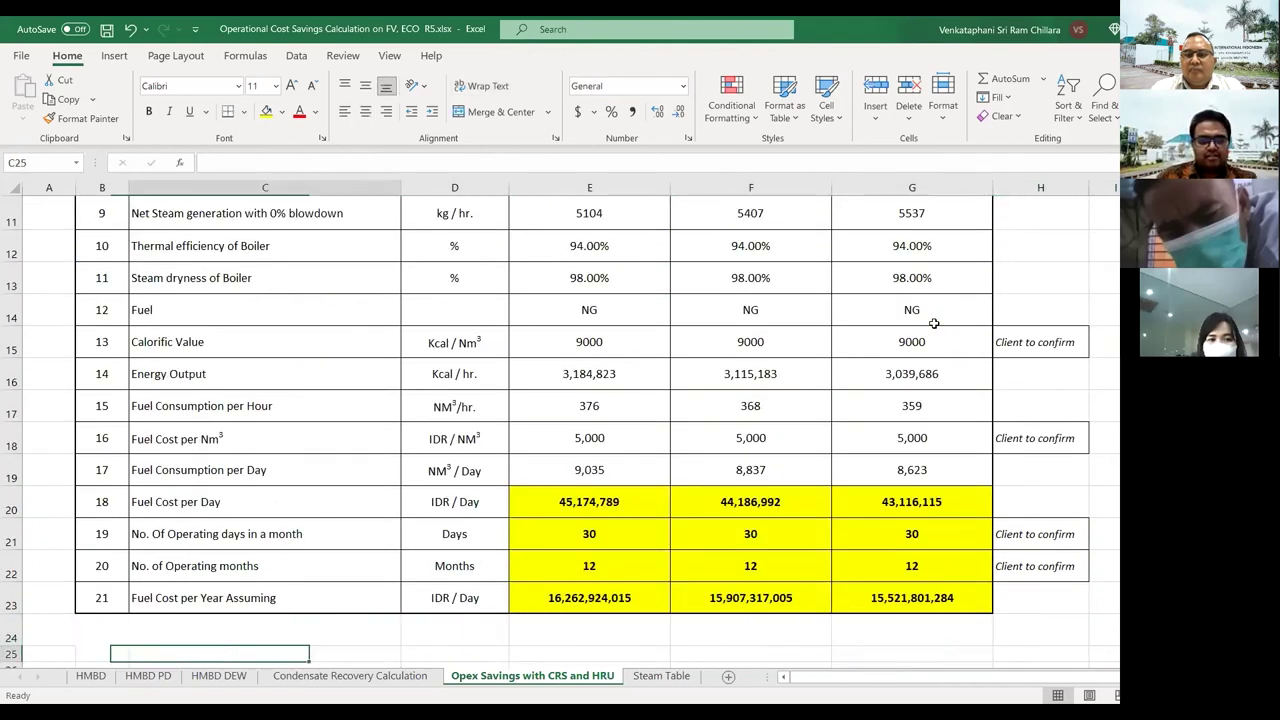
text(Additional Heat Fro)
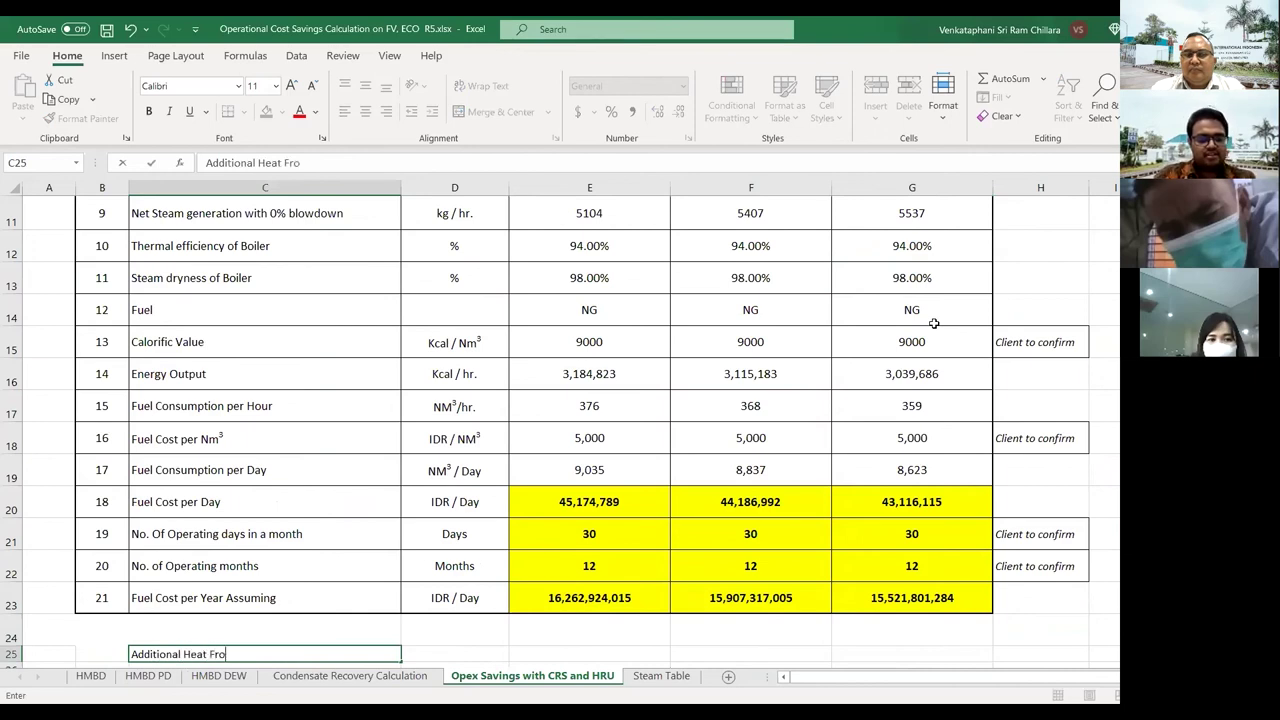
text(m Dew Therma)
key(BackSpace)
text(System)
scroll(933, 323, down, 1)
key(Tab)
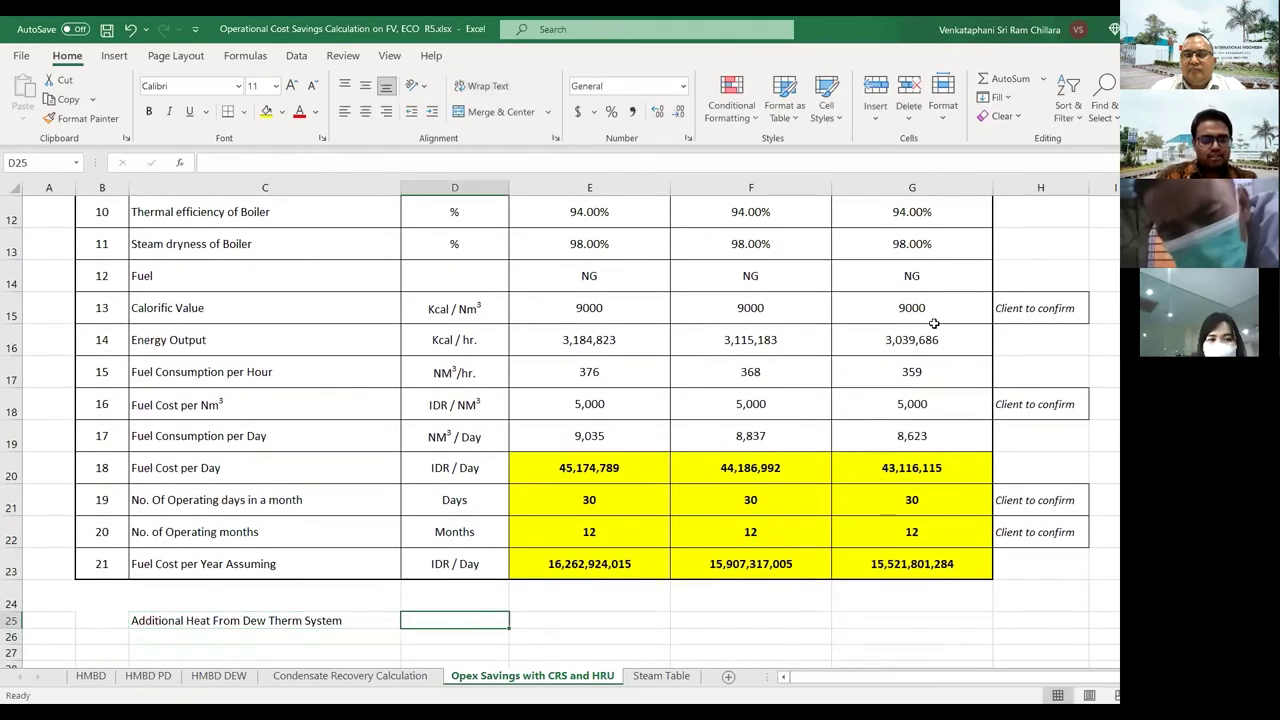
- Calculate the additional heat in D25 with the formula =6000*(79-30)
text(=6000)
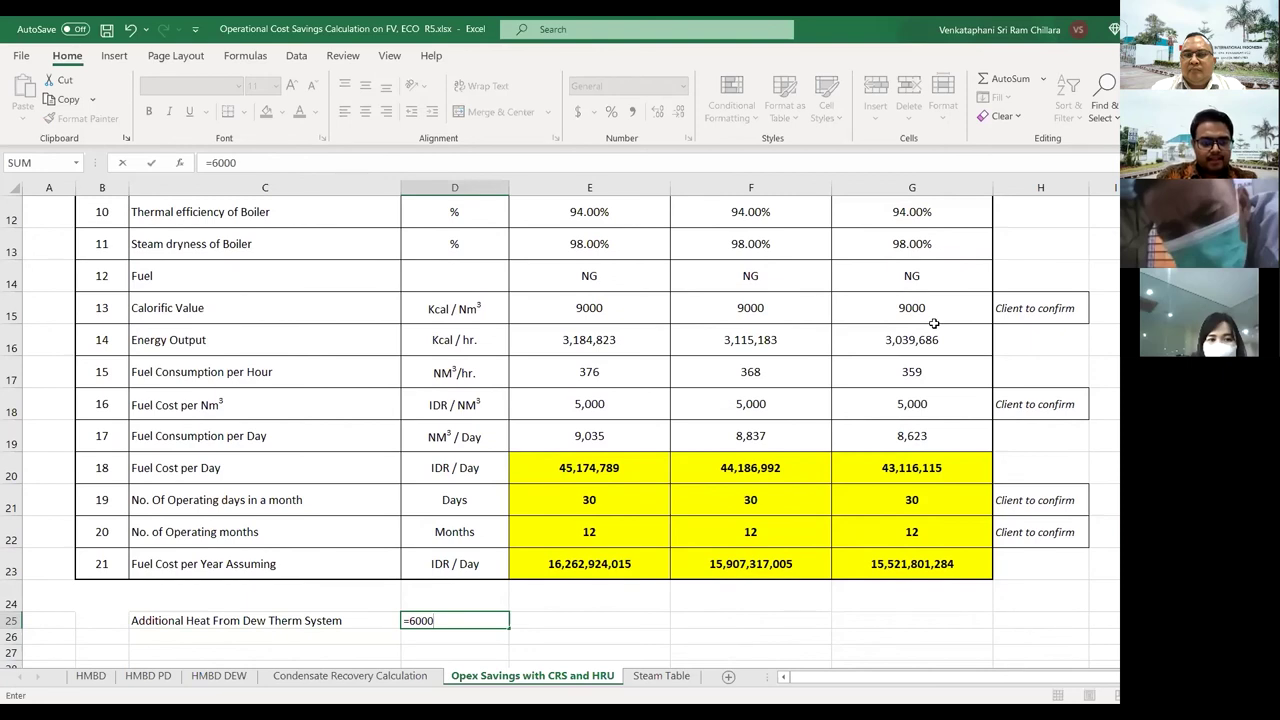
text(*(79-30))
key(Return)
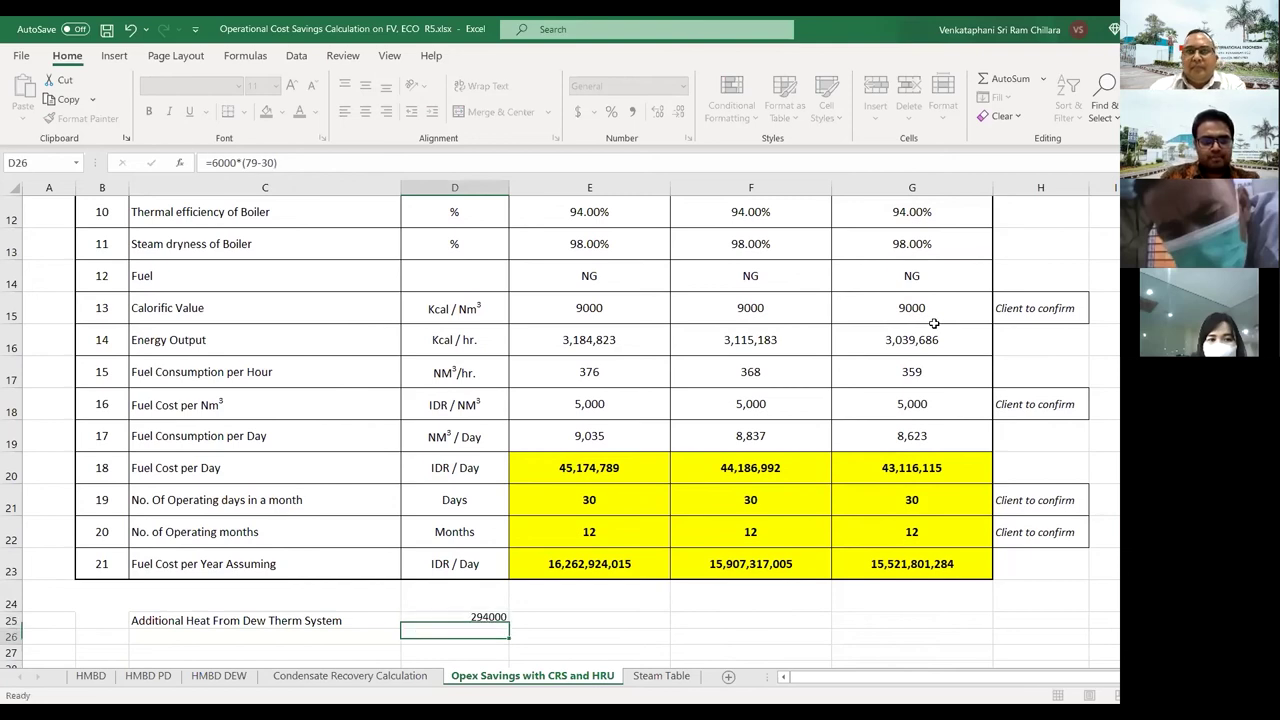
key(Up)
key(Down)
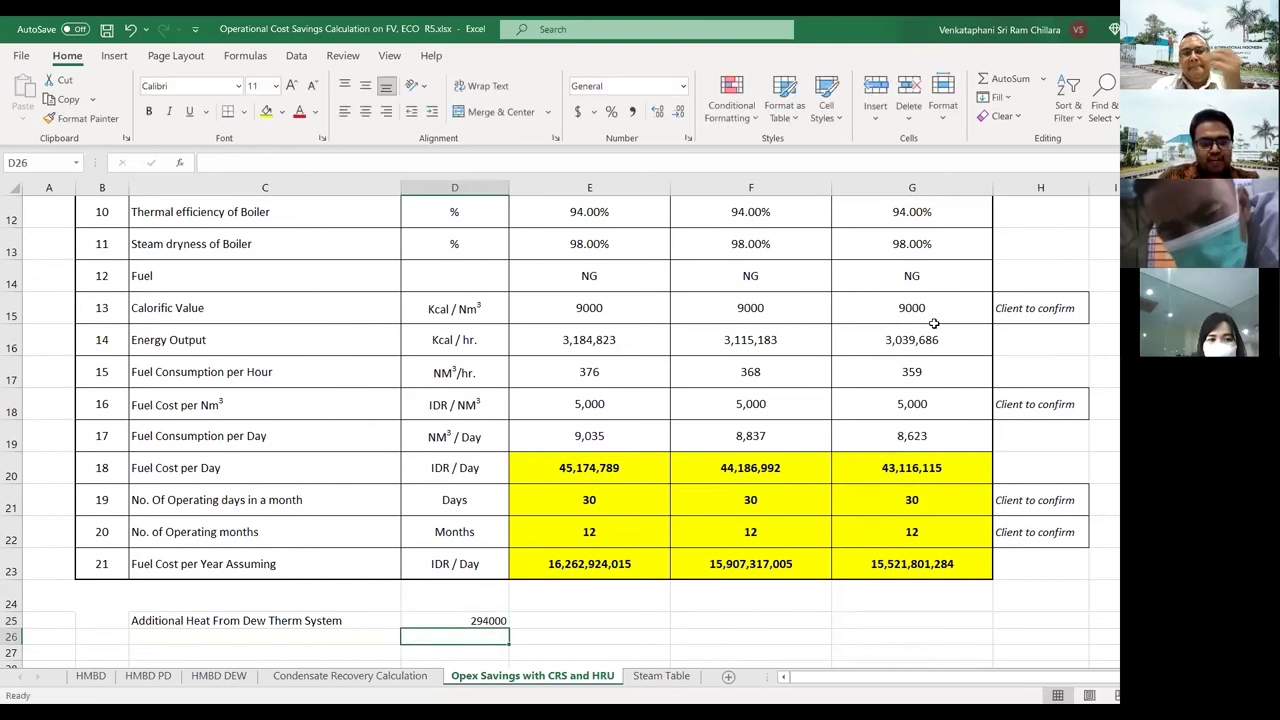
- Apply comma number formatting to D25 and enlarge the text of C25:D25 to font size 16
key(Up)
click(632, 111)
key(shift+Left)
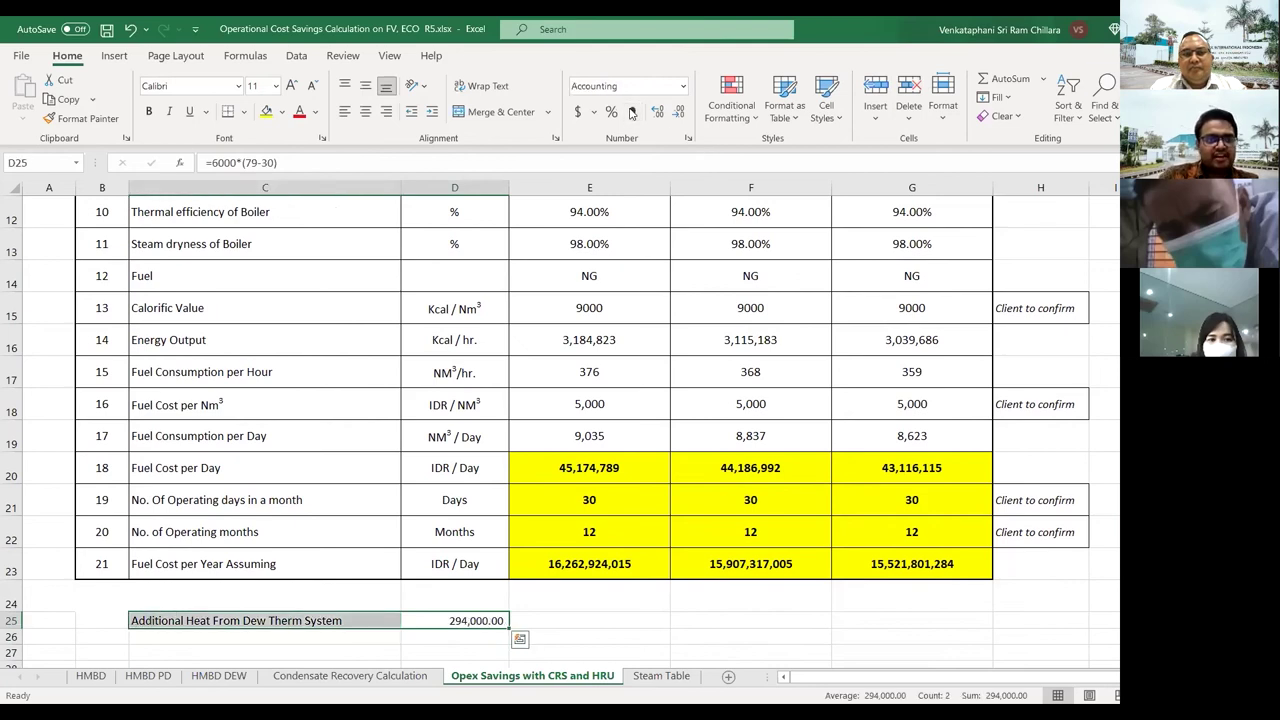
click(297, 88)
click(297, 88)
click(297, 88)
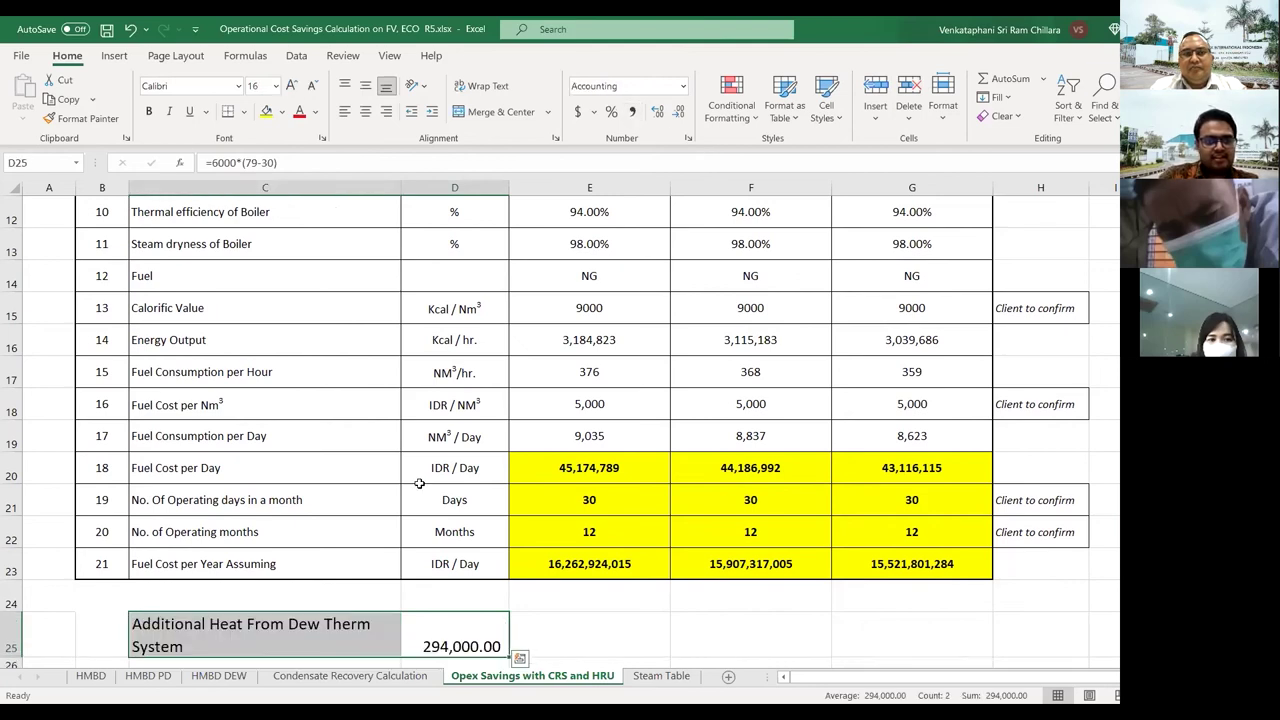
- Check the additional heat entry against the pressurized deaerator column, reading its rows down to the fuel cost per day in G20
key(Down)
key(Down)
key(Up)
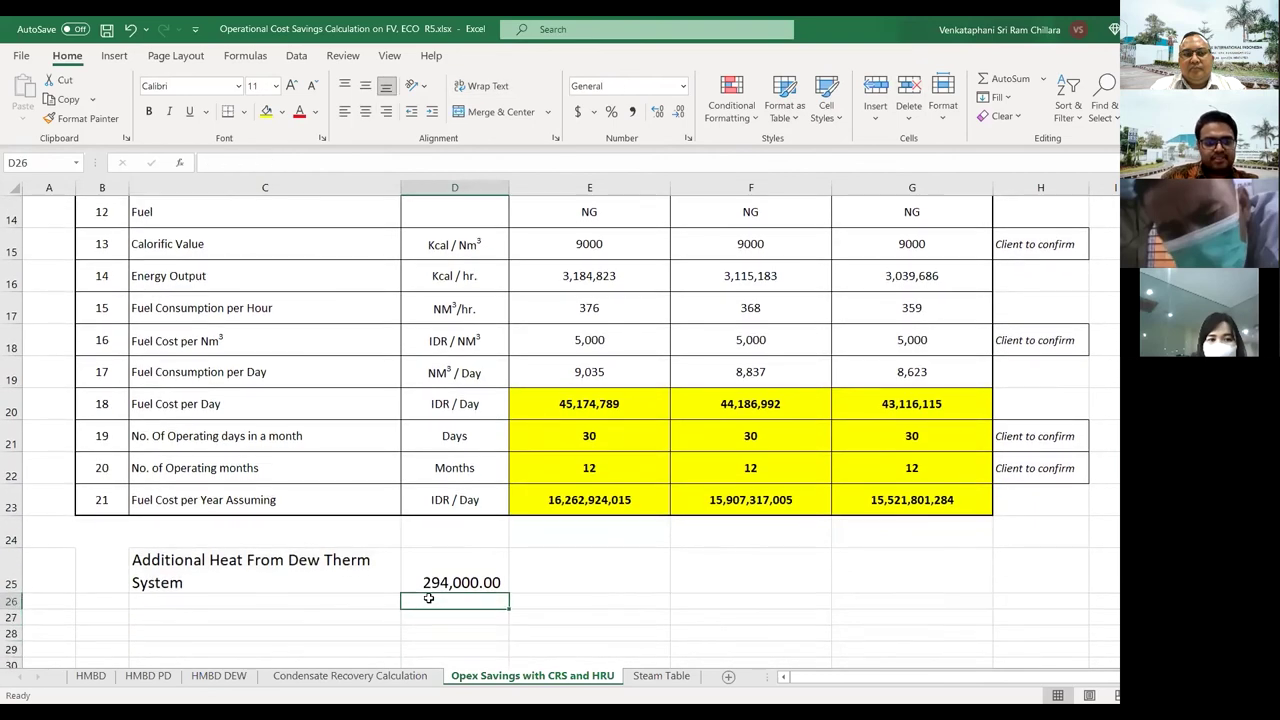
key(Left)
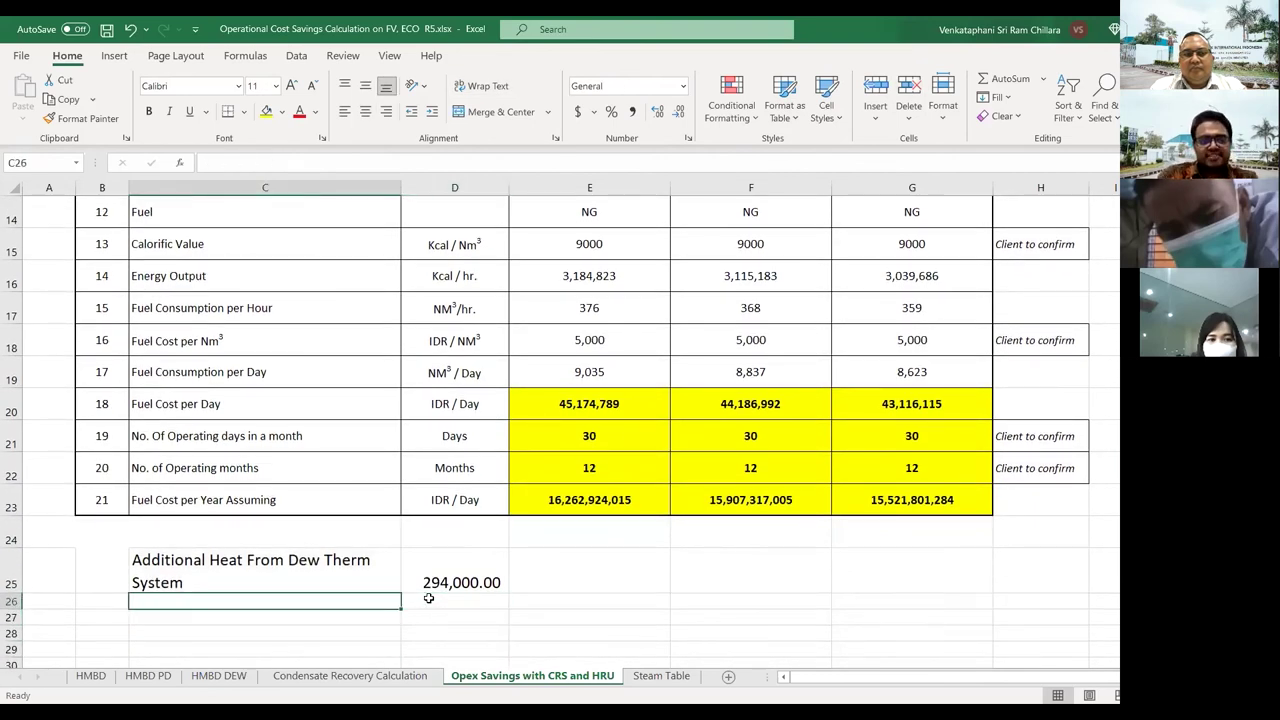
key(Right)
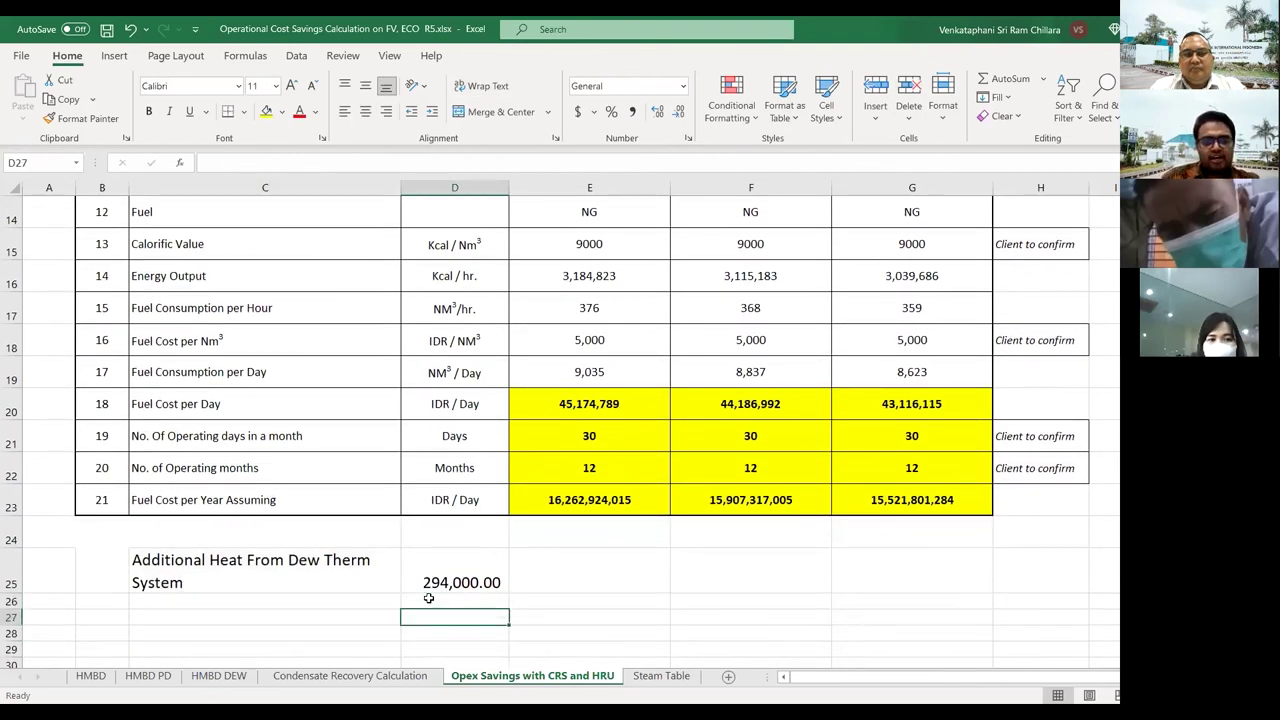
key(Up)
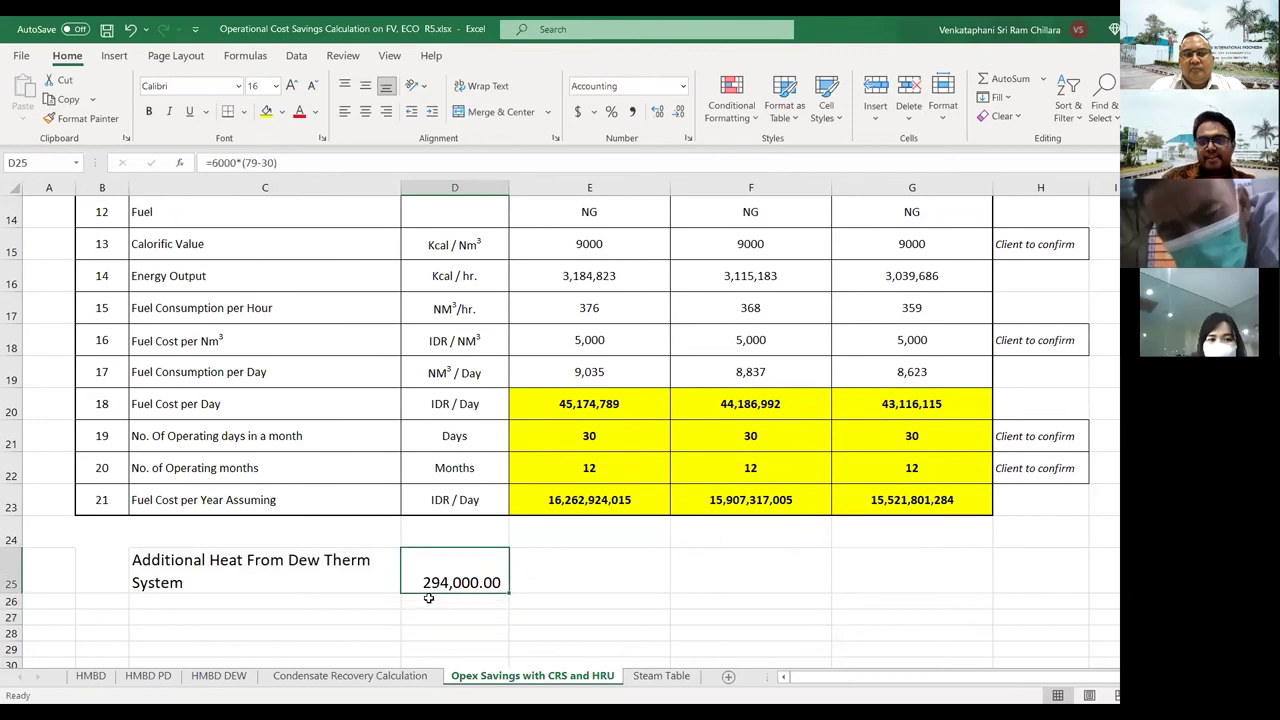
key(Right)
key(Right)
key(Right)
key(Up)
key(Up)
key(Up)
key(Up)
key(Up)
key(Up)
key(Up)
key(Up)
key(Up)
key(Up)
key(Up)
key(Up)
key(Up)
key(Up)
key(Up)
key(Down)
key(Down)
key(Down)
key(Down)
key(Down)
key(Down)
key(Down)
key(Down)
key(Down)
key(Down)
key(Down)
key(Down)
key(Down)
key(Up)
key(Up)
key(Up)
key(Up)
key(Down)
key(Down)
key(Down)
key(Down)
key(Down)
key(Down)
key(Down)
key(Down)
key(Down)
key(Down)
key(Down)
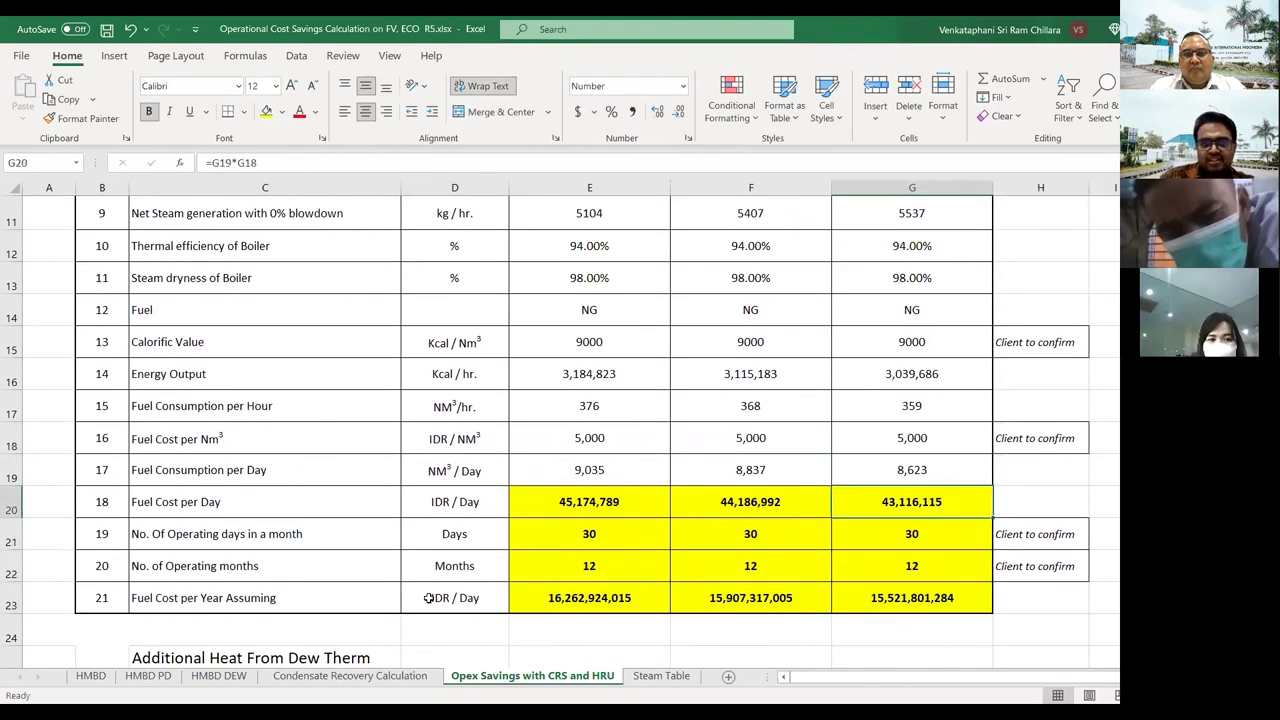
- Label cell C27 below the additional heat row "TOTAL Energy Output"
key(Left)
key(Left)
key(Left)
key(Left)
key(Up)
key(Up)
key(Up)
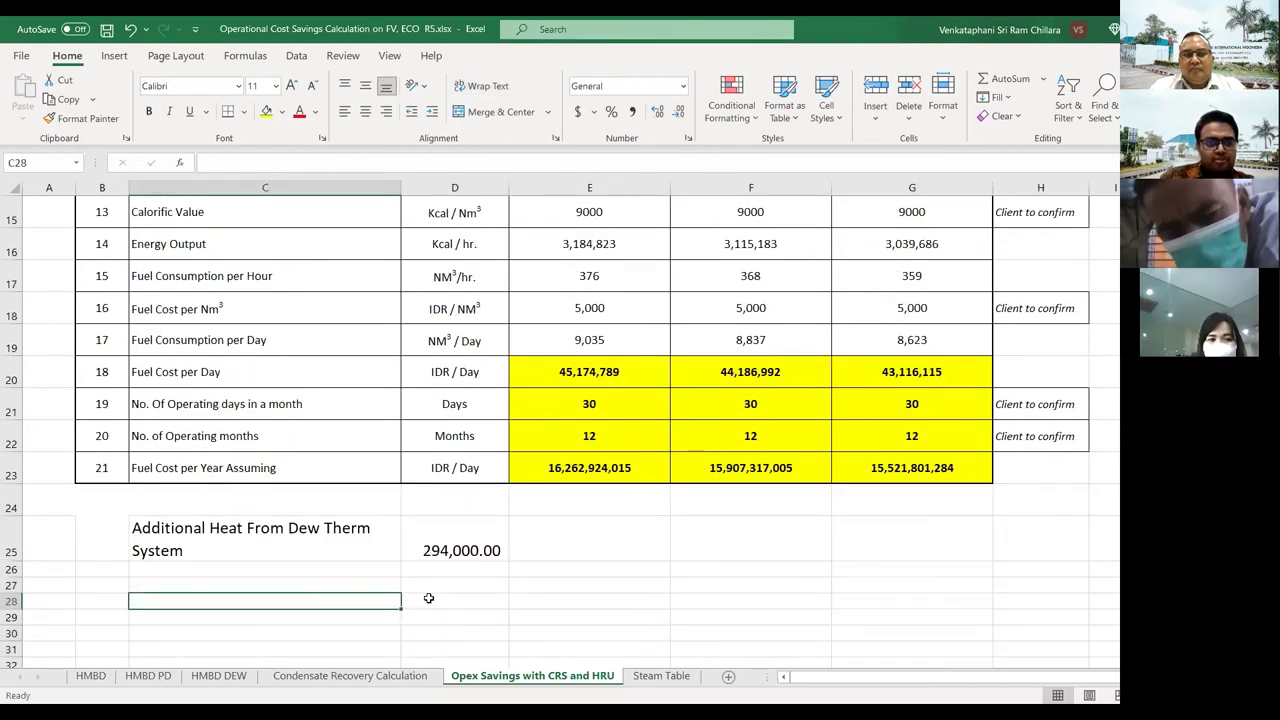
text(TOTAL Energy Output)
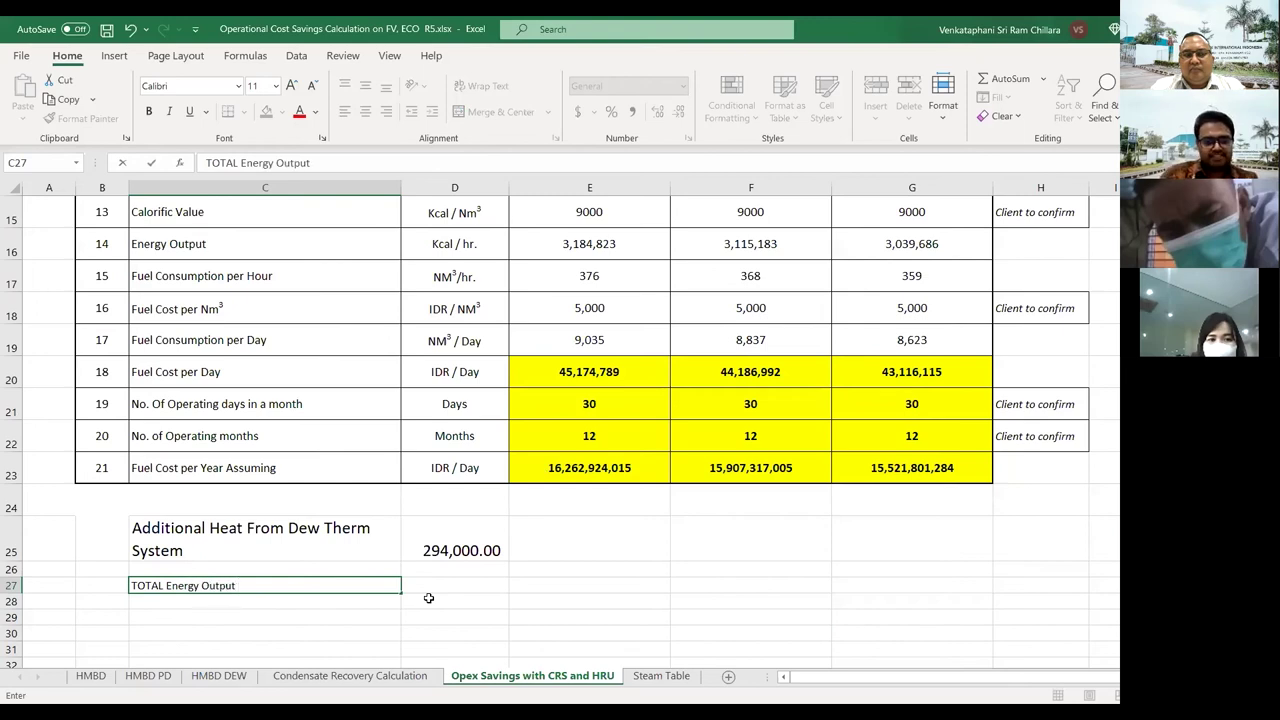
key(Tab)
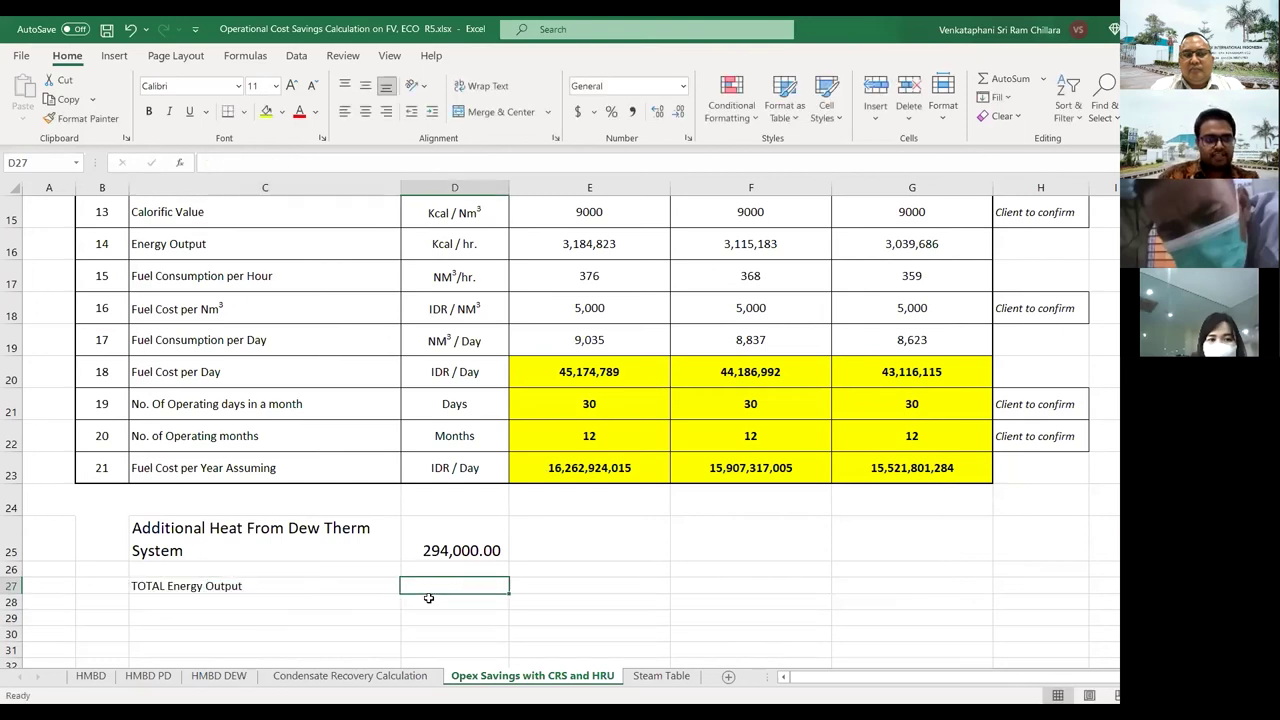
- Enlarge the TOTAL Energy Output label in C27 to match the additional heat label above it
click(247, 585)
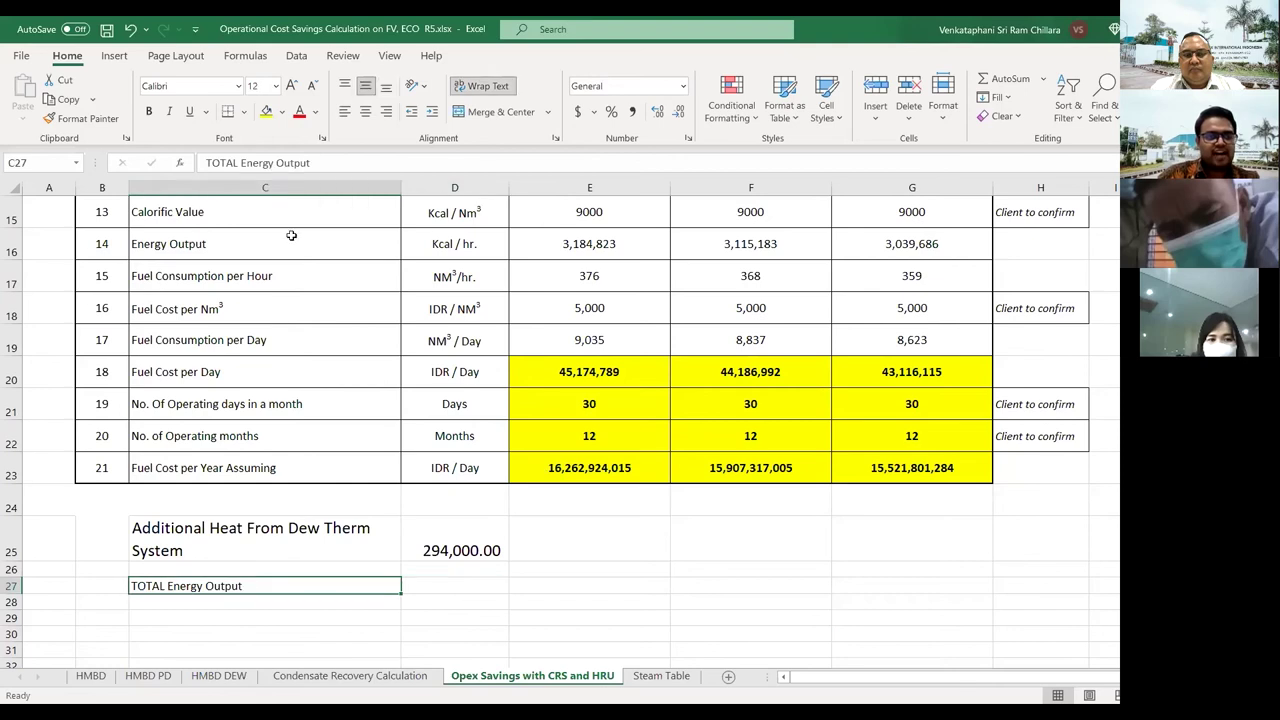
click(291, 85)
click(291, 85)
click(291, 85)
- Calculate the total energy output in D27 by adding the additional heat and the deaerator's energy output with =D25+G16
key(Tab)
text(=)
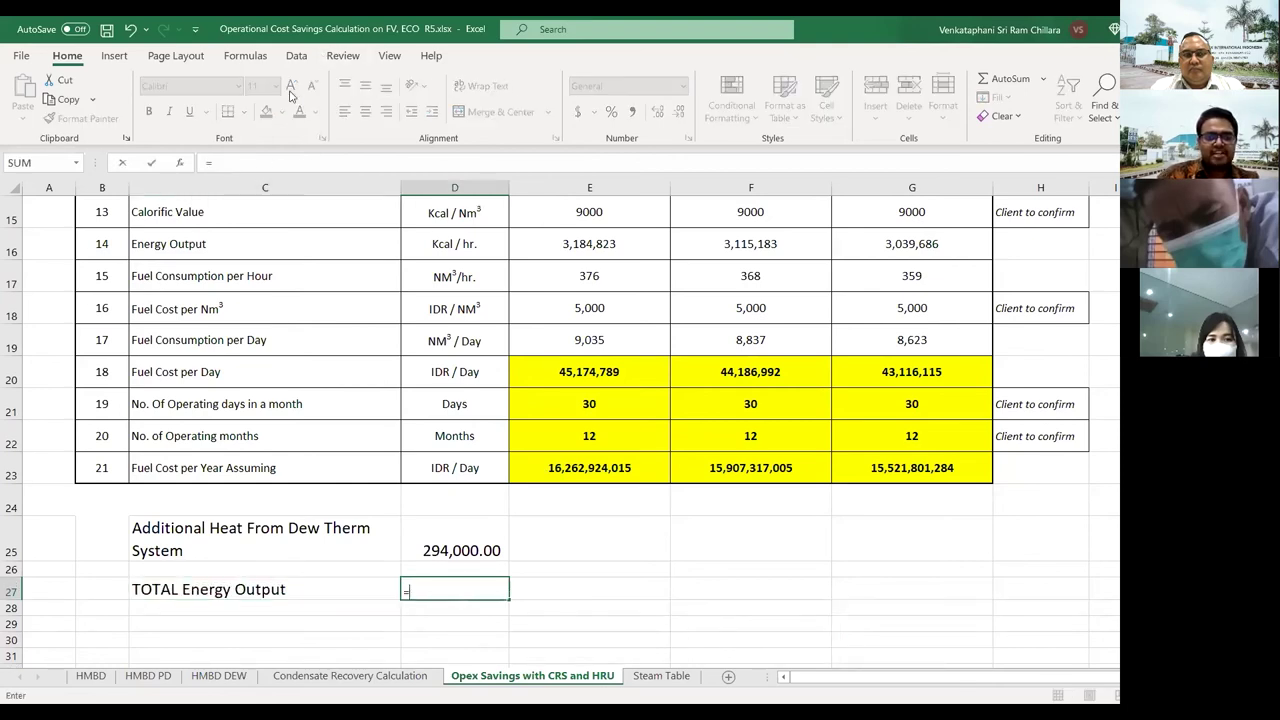
key(Up)
key(Up)
text(+)
key(Up)
key(Up)
key(Up)
key(Up)
key(Up)
key(Up)
key(Up)
key(Up)
key(Up)
key(Up)
key(Up)
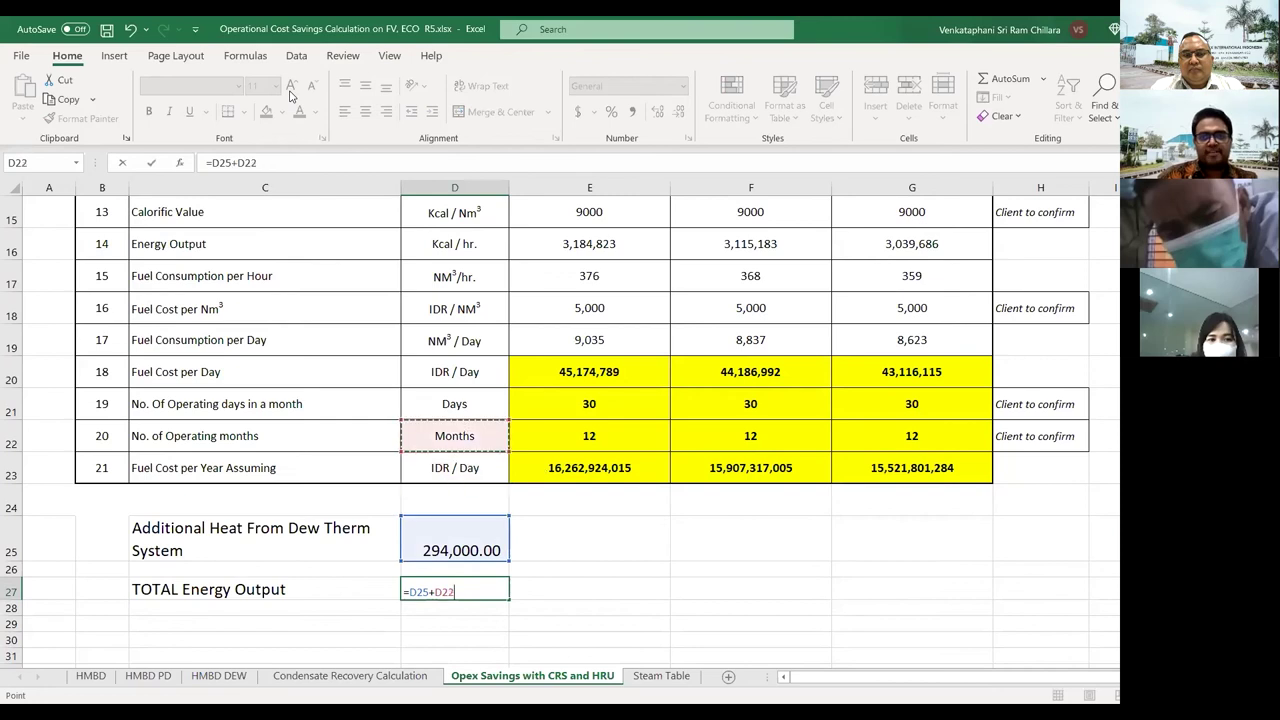
key(Right)
key(Right)
key(Right)
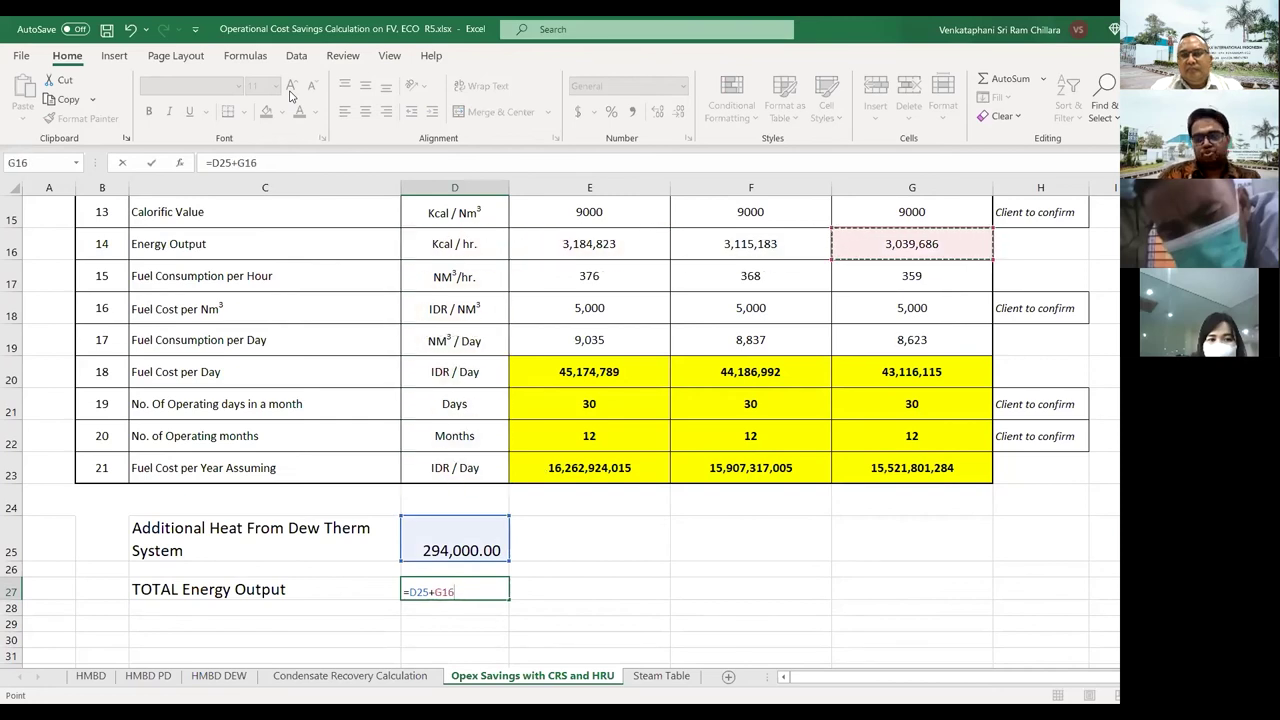
key(Return)
key(Up)
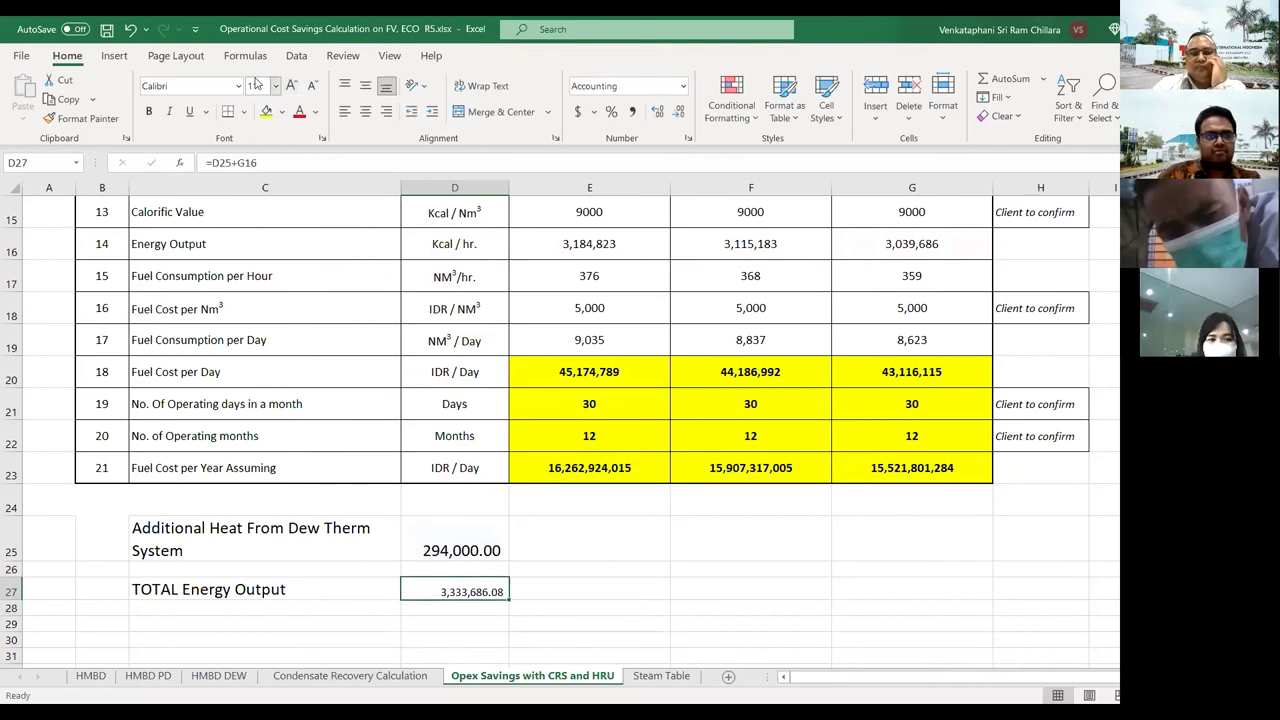
- Enlarge the total energy output value in D27 to 16 pt
click(292, 88)
click(292, 88)
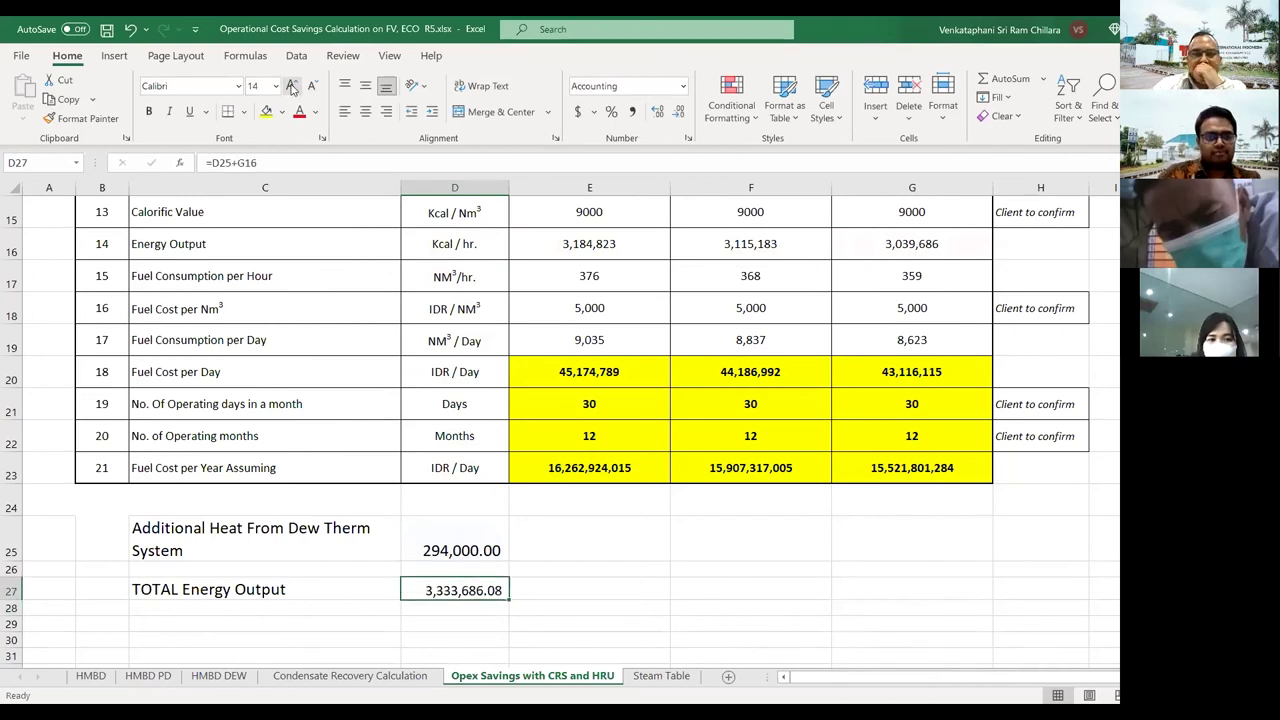
click(292, 88)
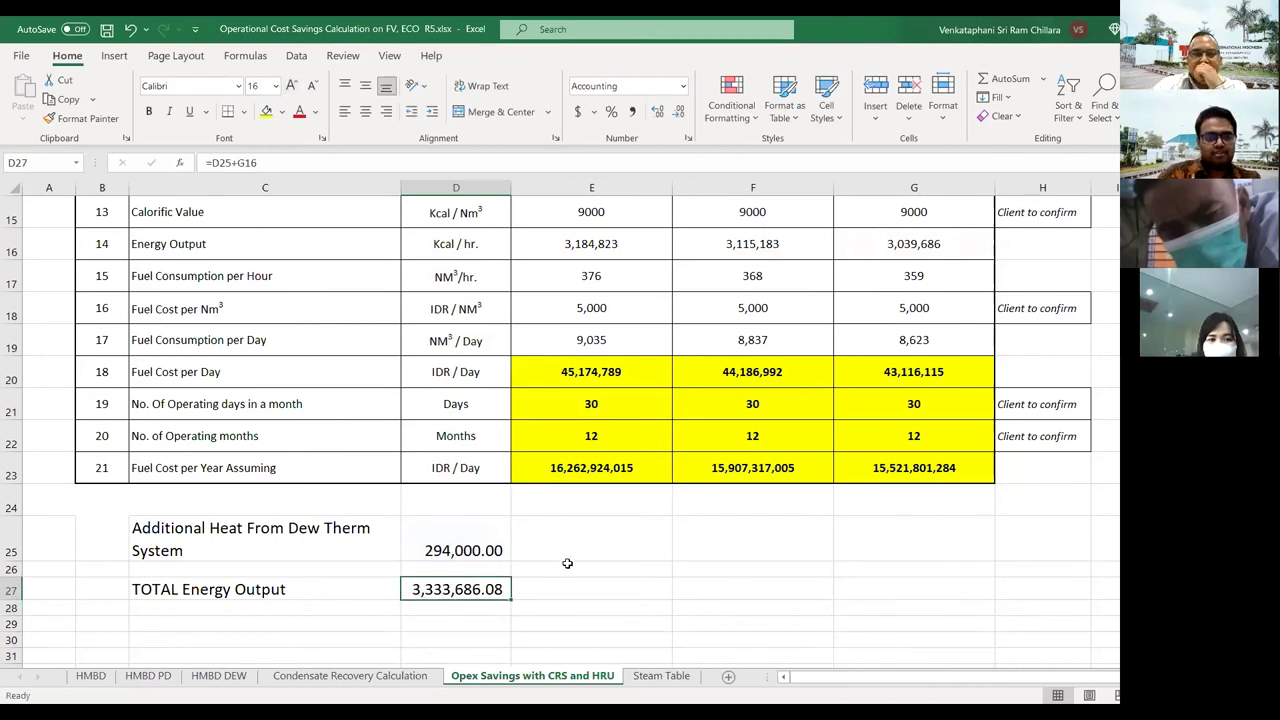
- Label cell C29 below the total energy output row "TOTAL ENERGY INPUT"
click(450, 621)
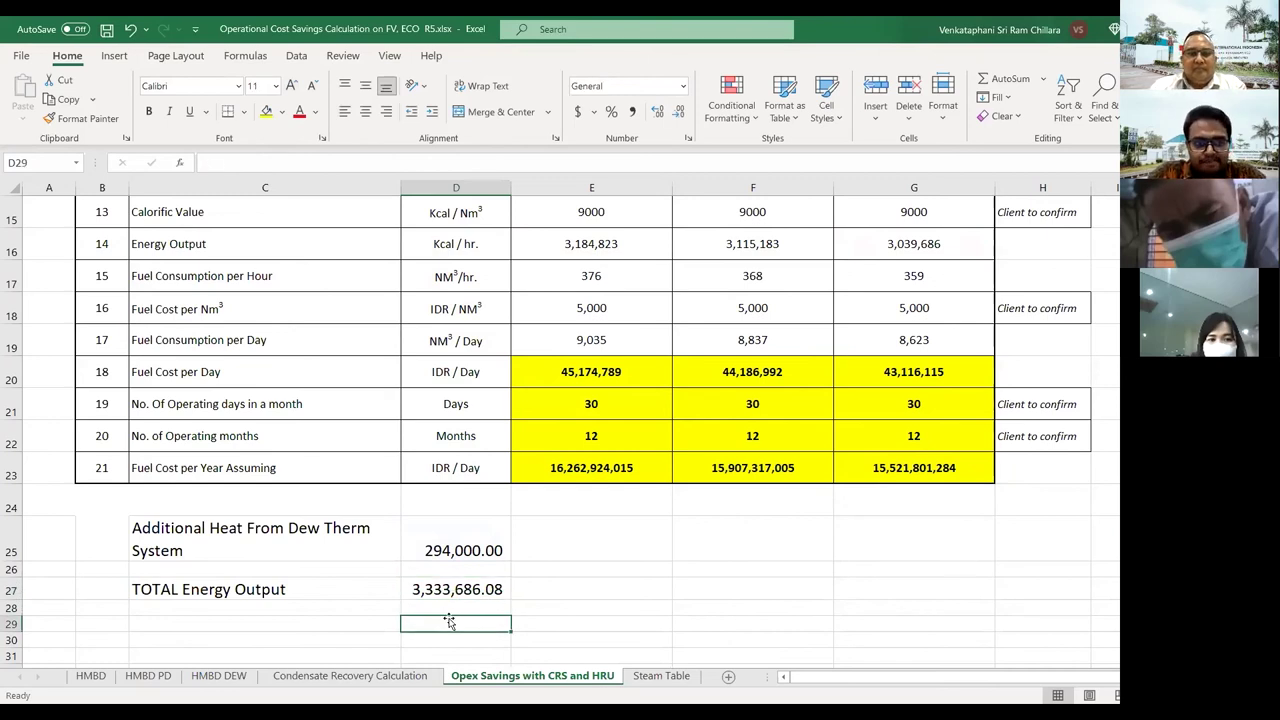
key(Left)
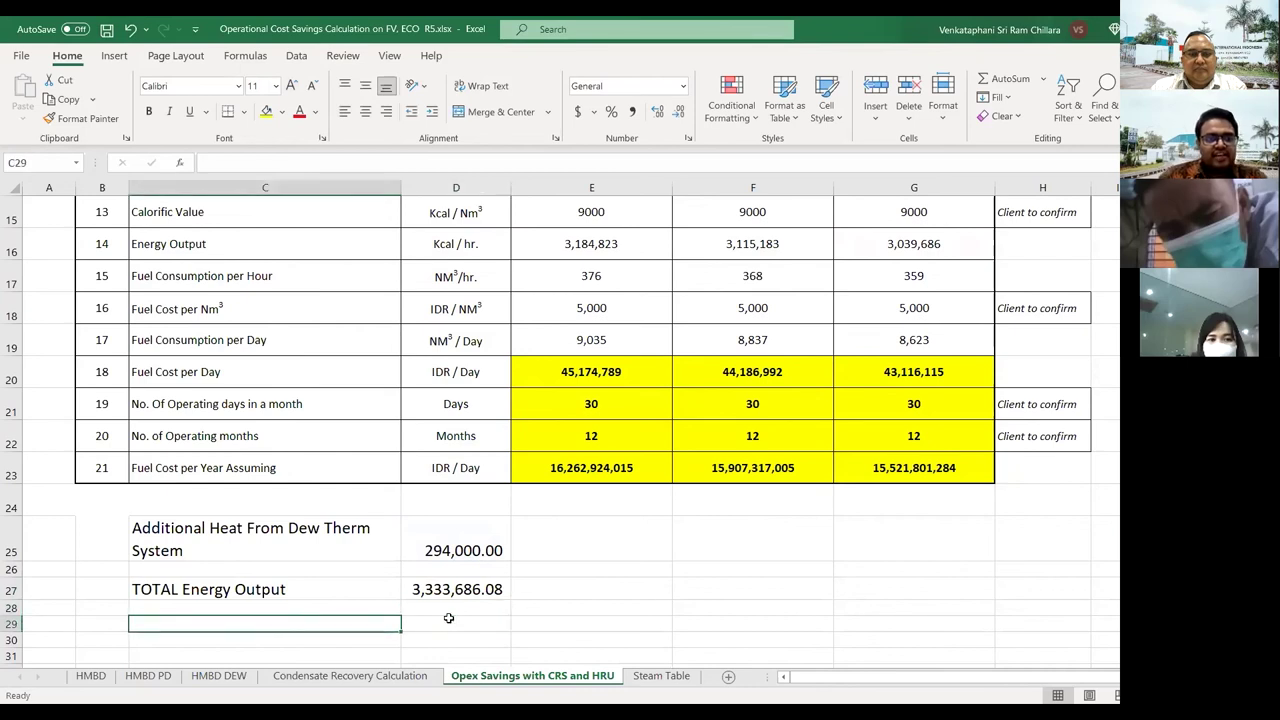
text(TOTAL ENERGY INP)
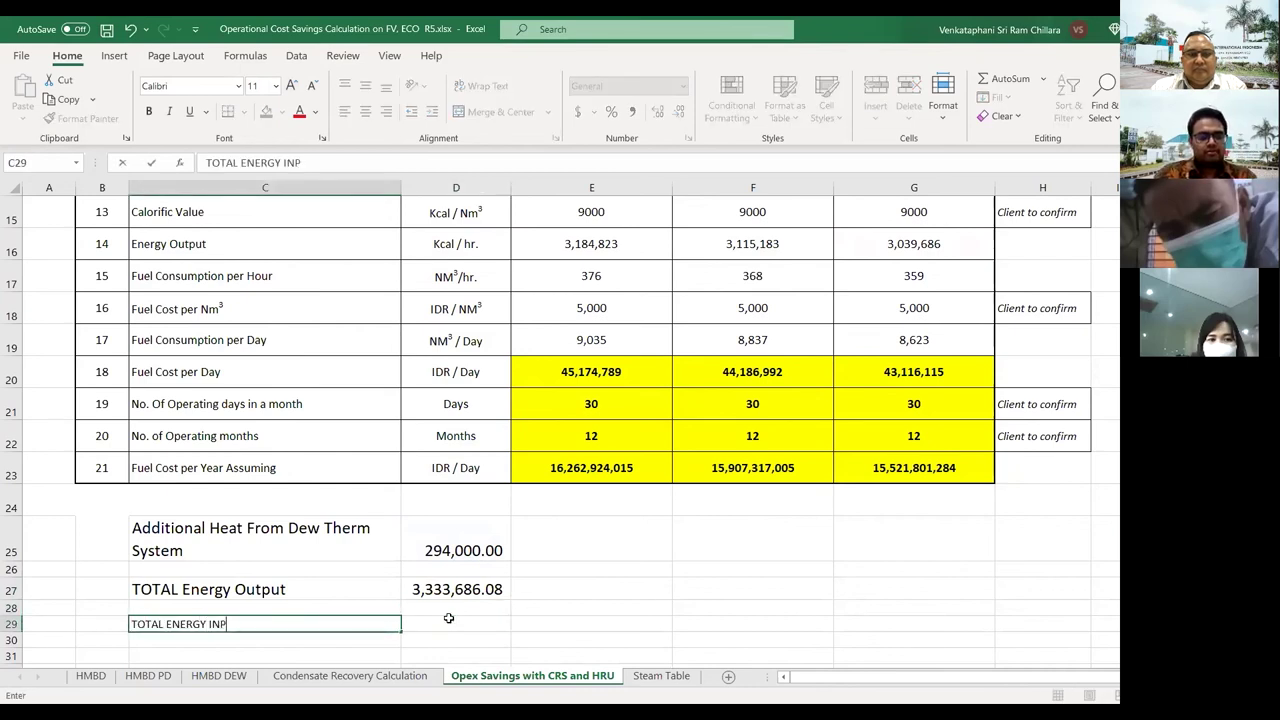
text(UT)
key(Tab)
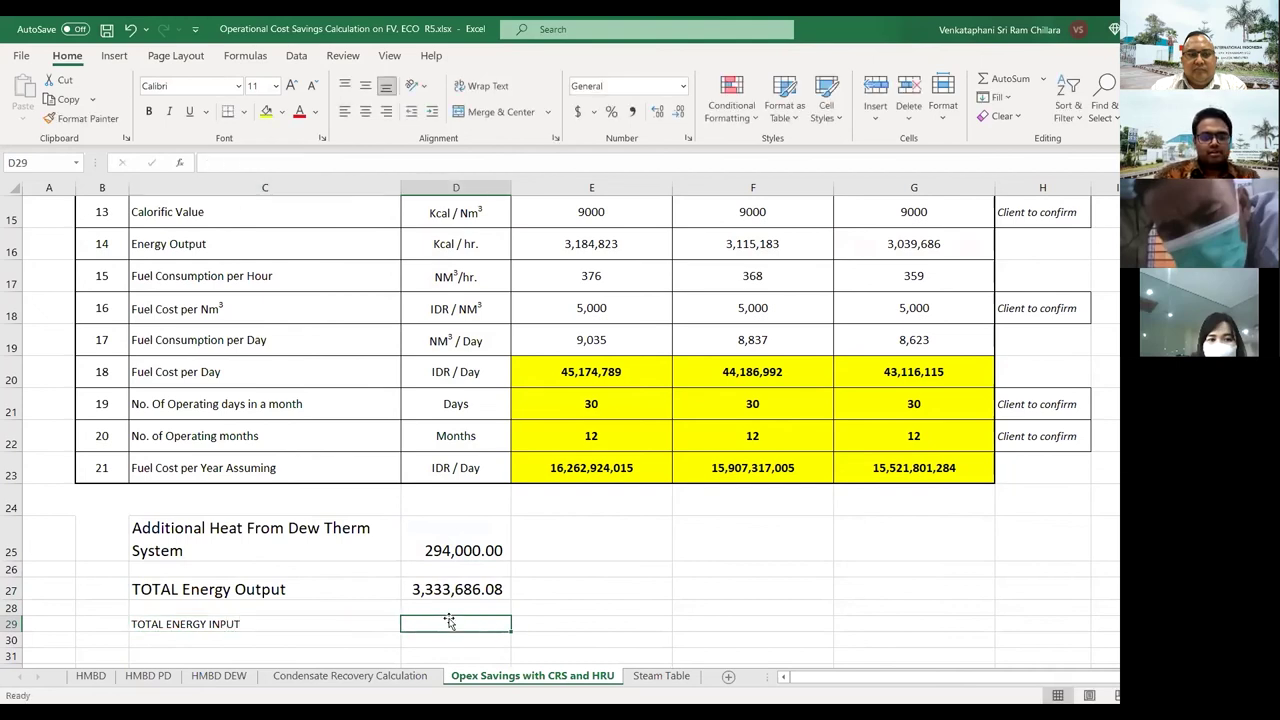
- Calculate the total energy input in D29 as the deaerator's hourly fuel consumption times its calorific value with =G17*G15
text(=)
key(Up)
key(Up)
key(Up)
key(Up)
key(Up)
key(Up)
key(Up)
key(Up)
key(Up)
key(Up)
key(Up)
key(Right)
key(Right)
key(Right)
key(Up)
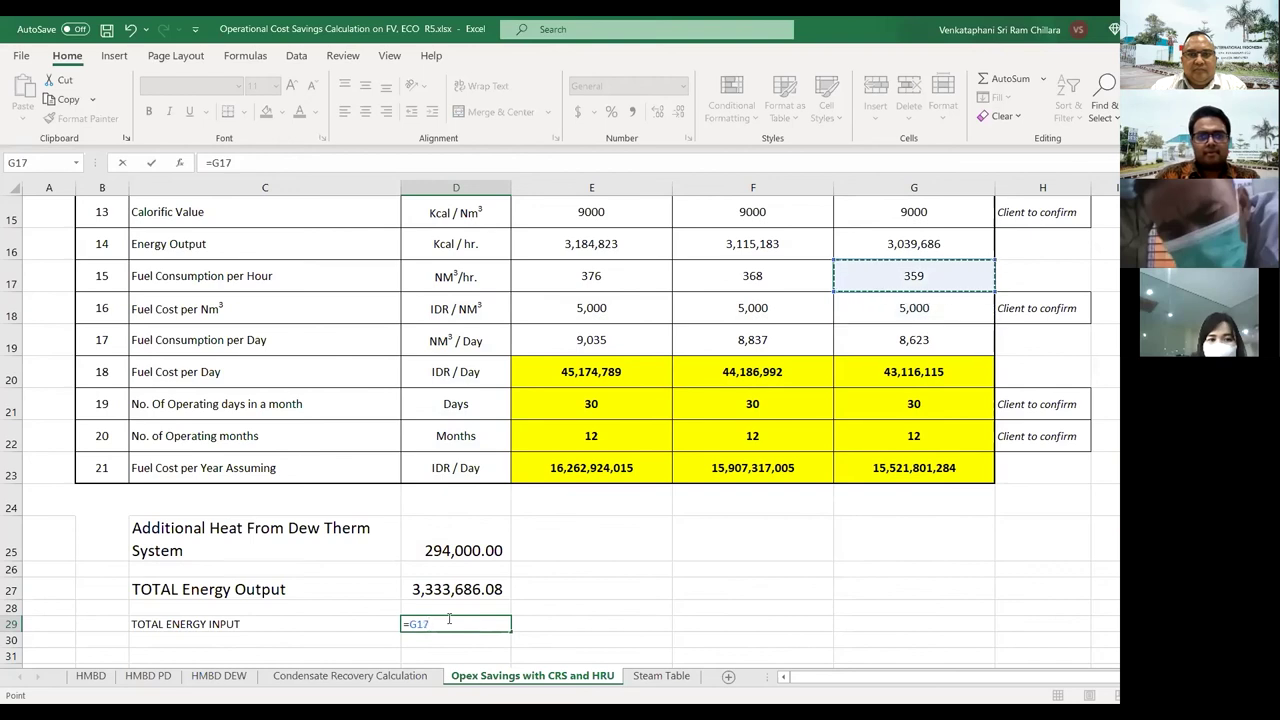
text(*)
key(Up)
key(Up)
key(Up)
key(Up)
key(Up)
key(Up)
key(Up)
key(Up)
key(Up)
key(Up)
key(Up)
key(Up)
key(Up)
key(Up)
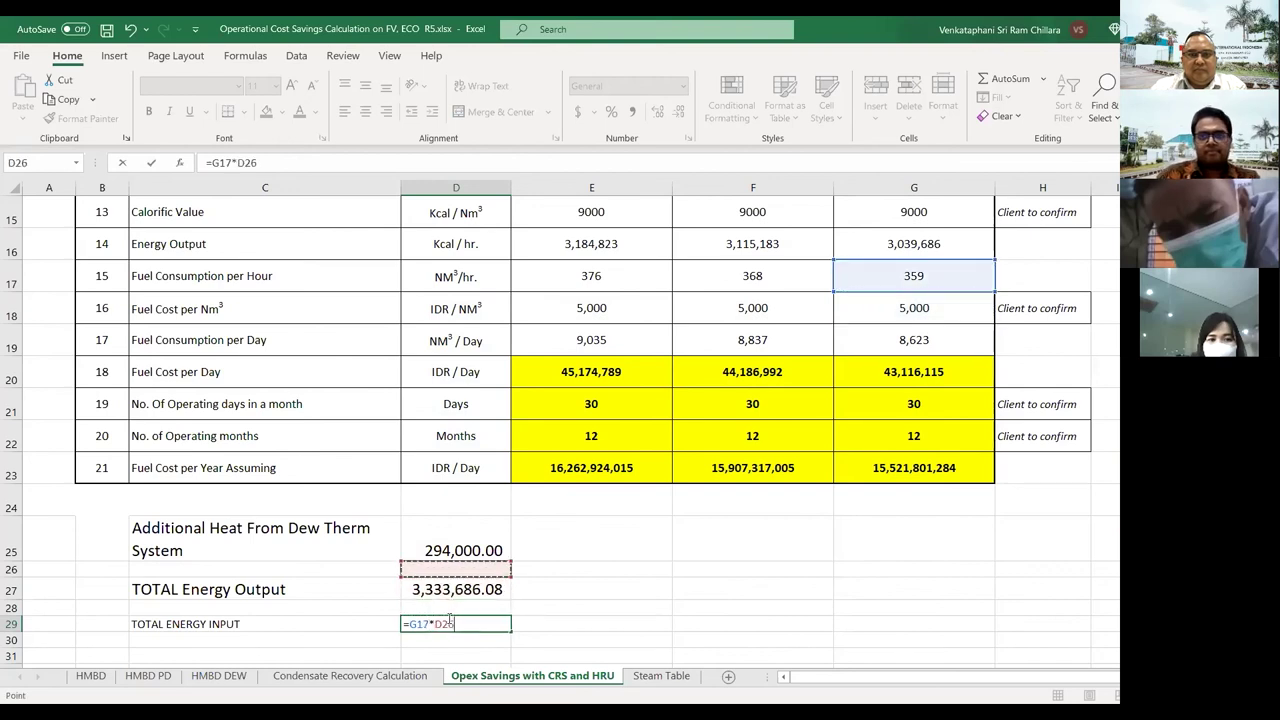
key(Right)
key(Right)
key(Right)
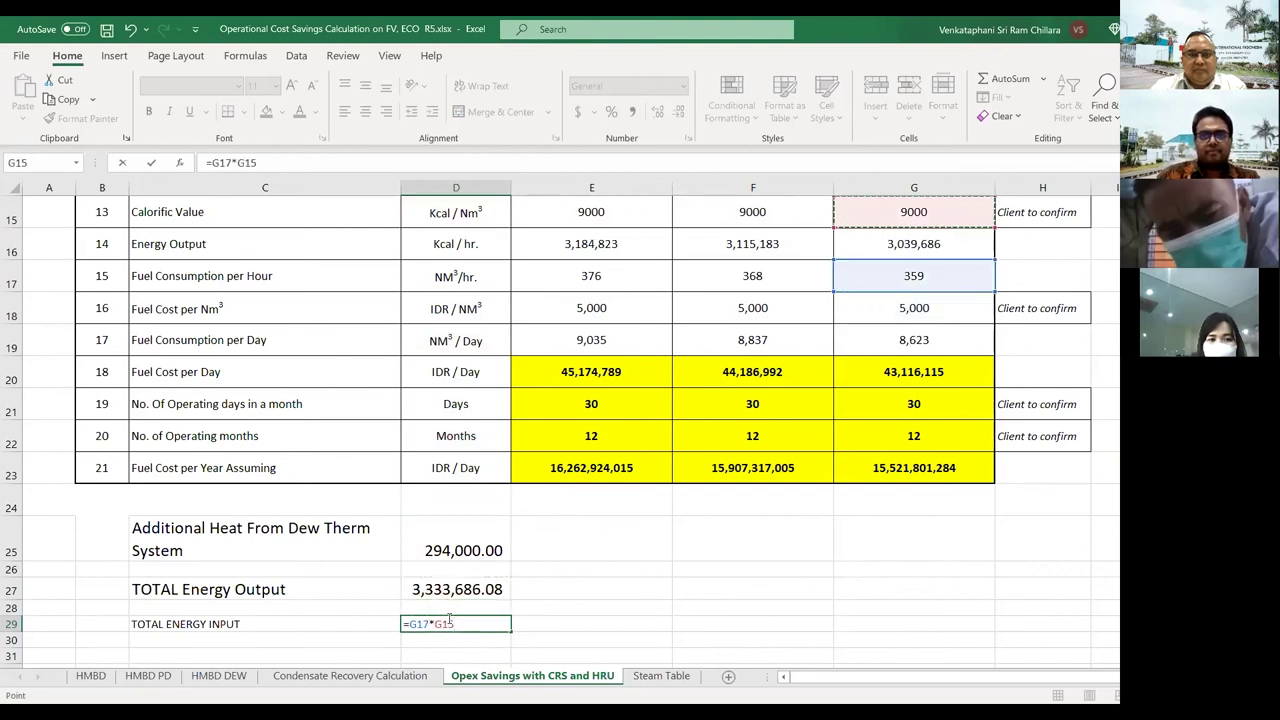
key(Return)
- Format the total energy input in D29 with thousands separators and a larger font, and enlarge its label in C29 to 14 pt
click(449, 623)
click(631, 112)
click(292, 86)
click(292, 86)
key(Left)
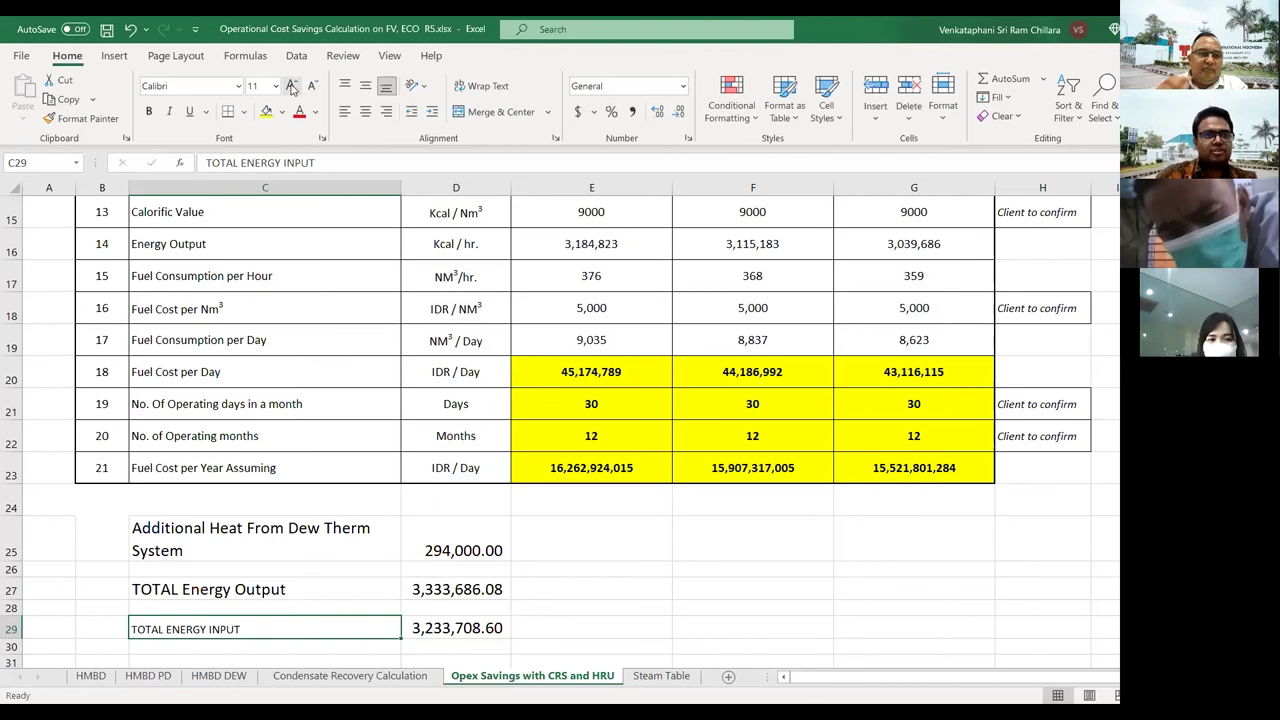
click(292, 86)
click(292, 86)
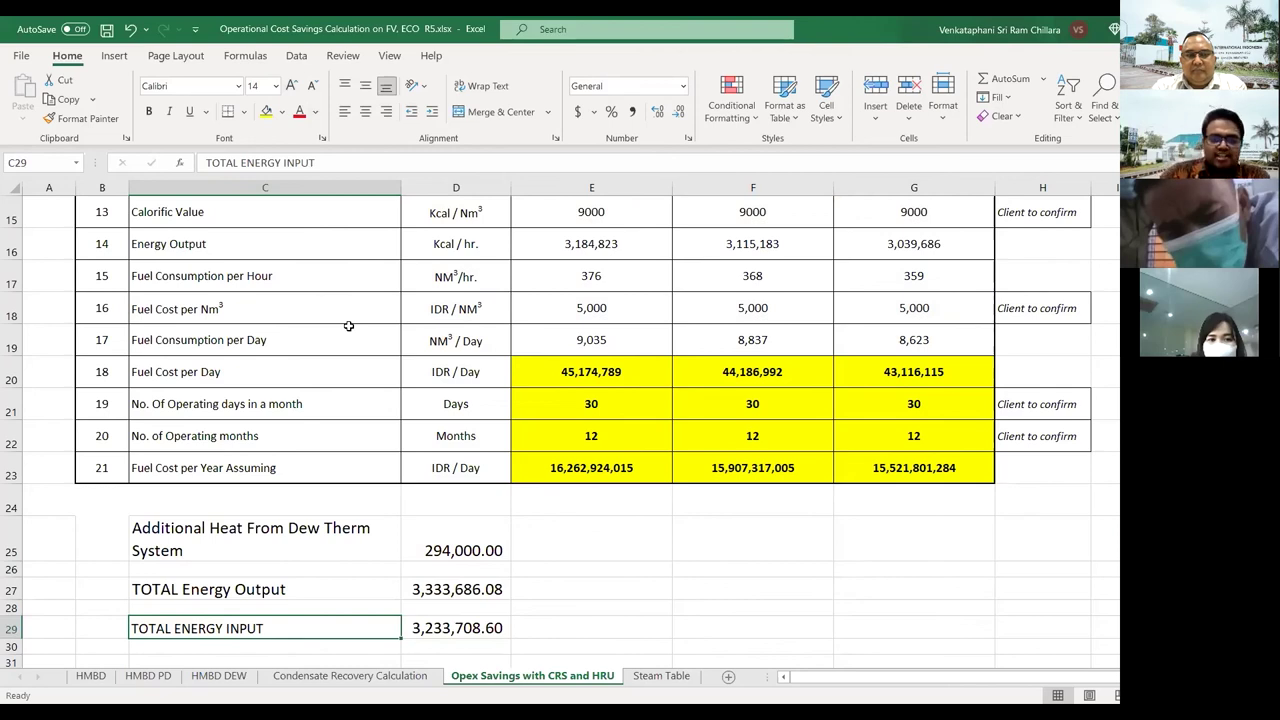
key(Right)
key(Down)
key(Down)
key(Up)
key(Up)
key(Up)
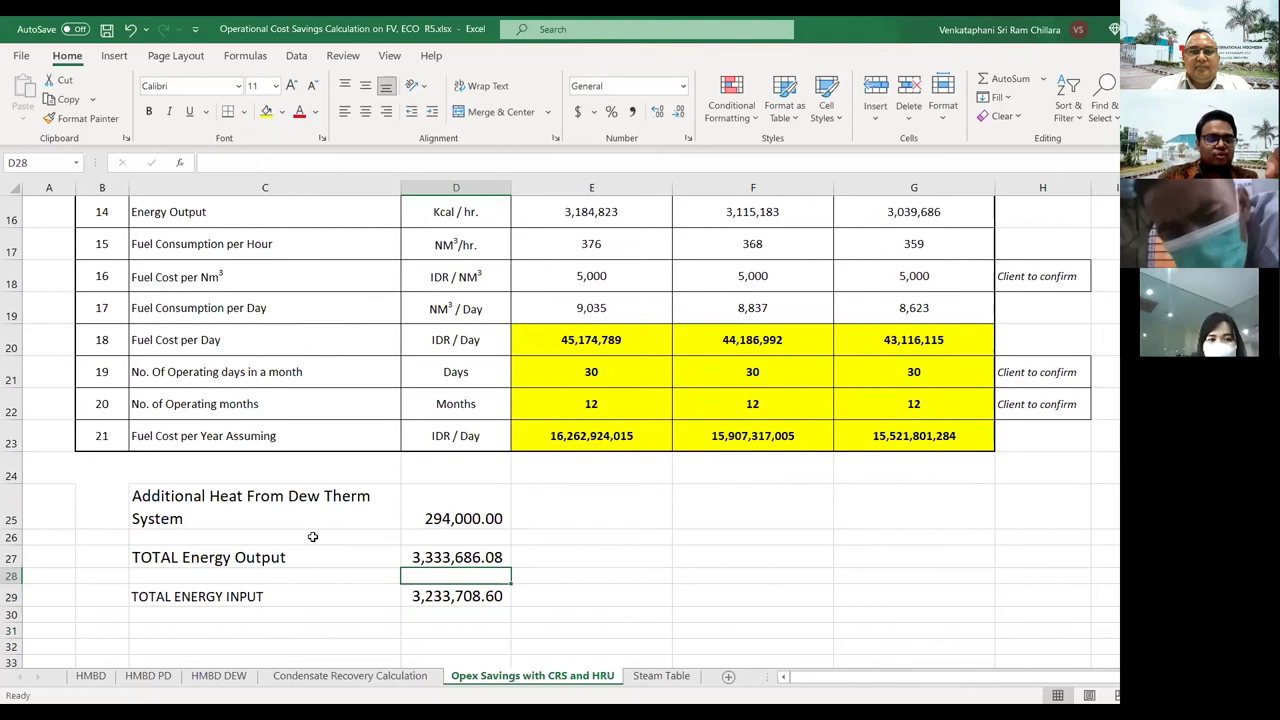
- Check the source of the assumed condensate return pressure in C6 of the Condensate Recovery Calculation sheet
click(337, 677)
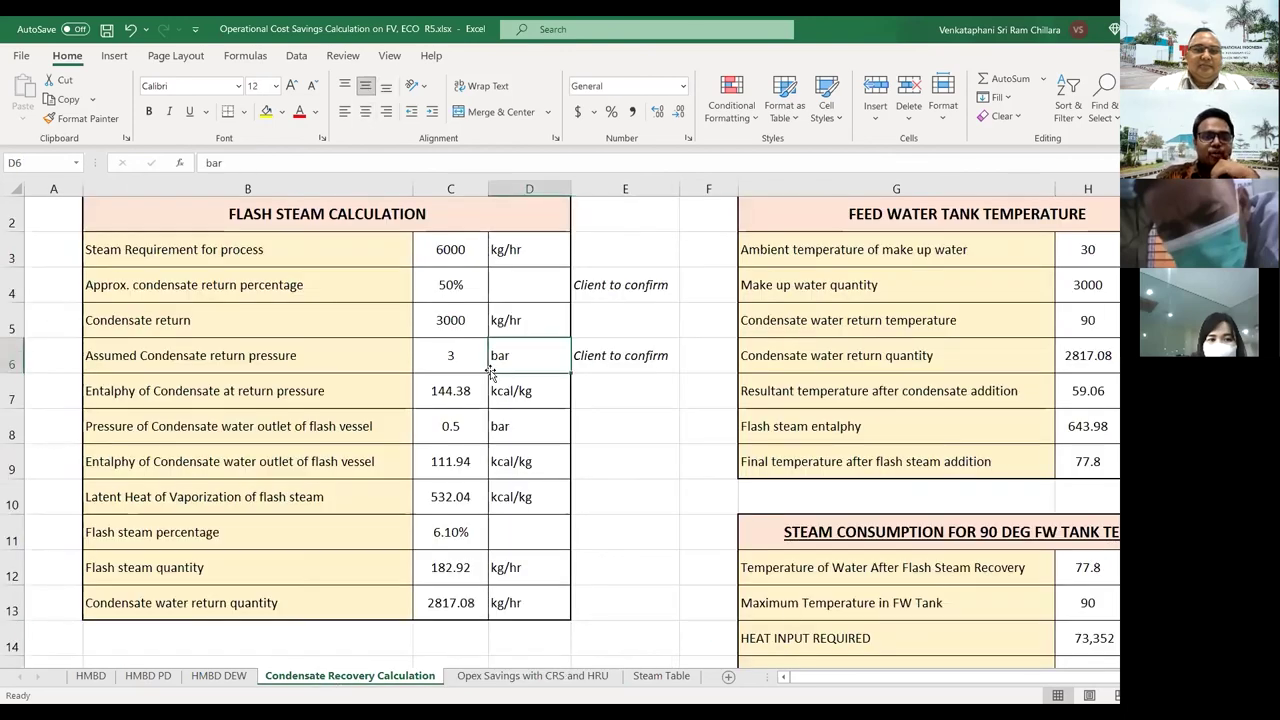
click(461, 360)
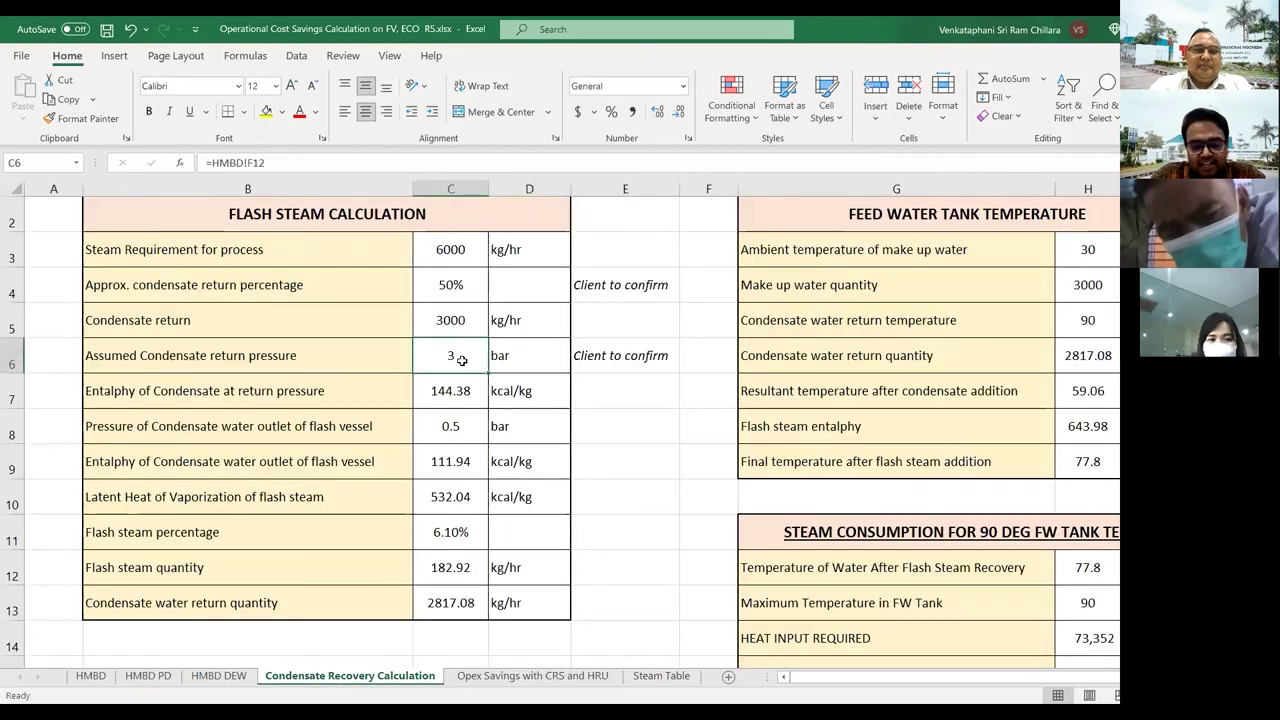